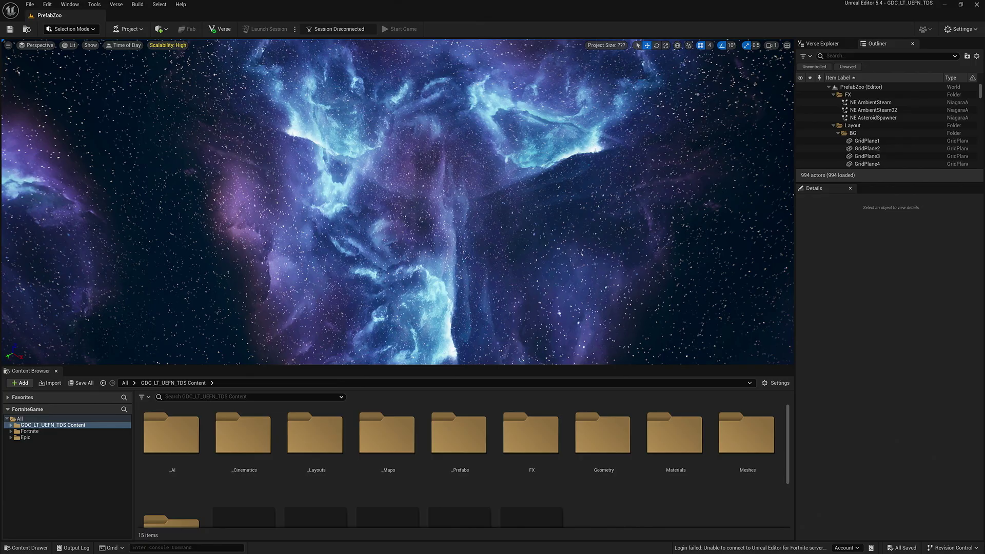
Step: Jump to view bookmark 2, select the corridor floor frame mesh, and open the Content Browser's + Add menu
right_click_drag(280, 200, 279, 201)
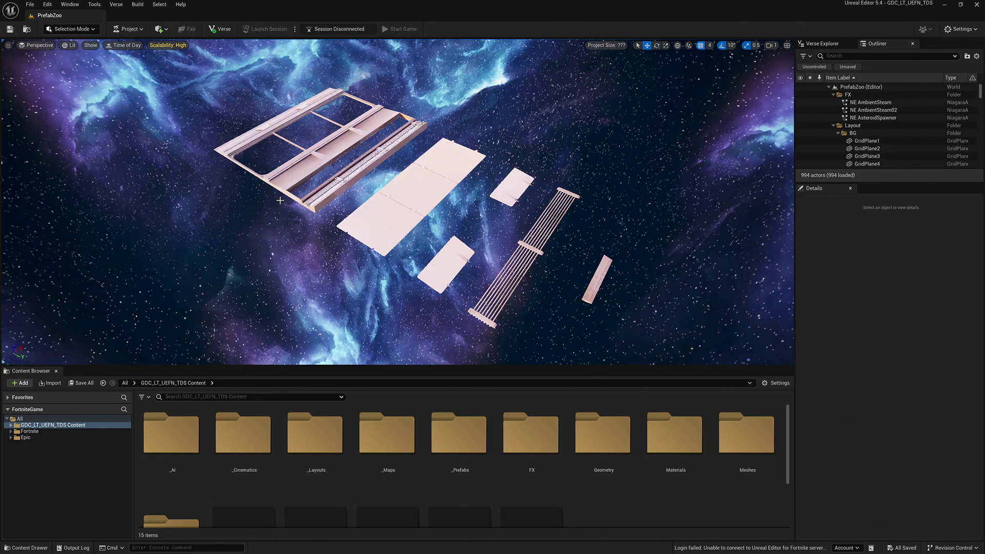
key("2")
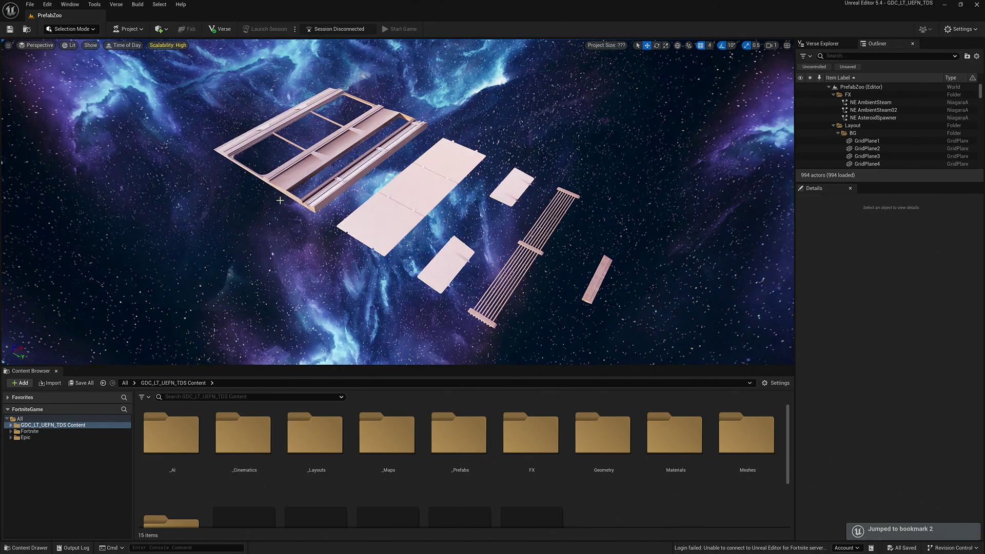
left_click(299, 172)
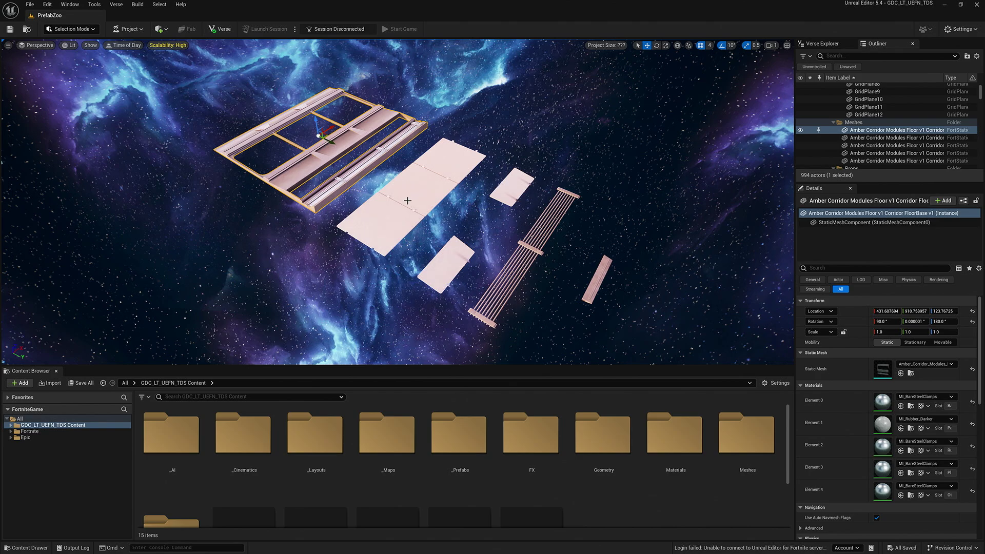
left_click(19, 384)
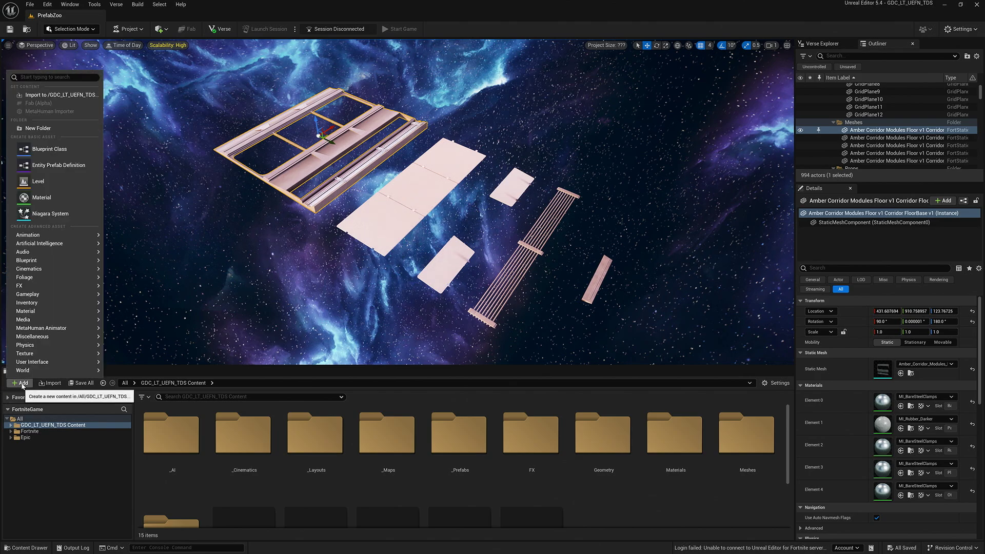
Step: Create entity prefab PF01 and add two plain child entities under its root
left_click(44, 167)
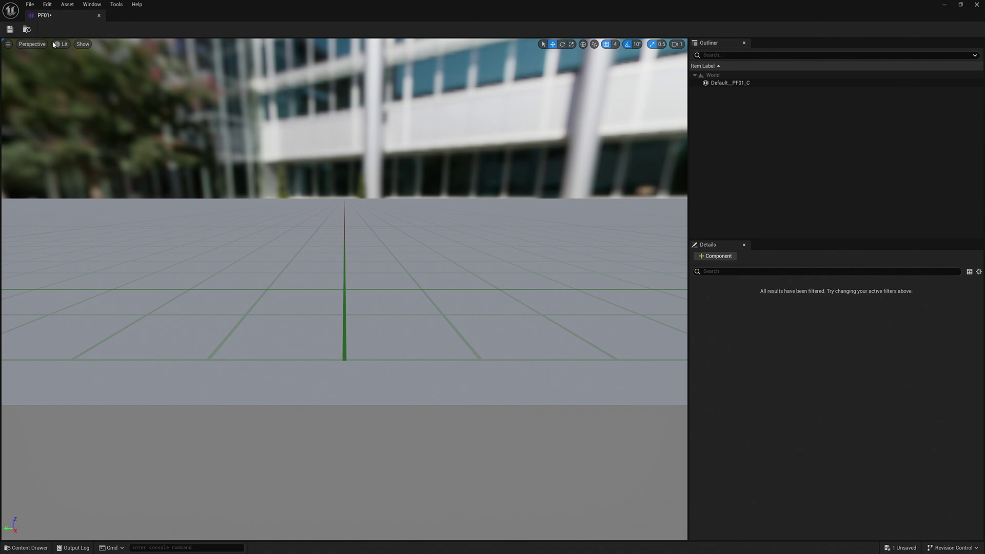
right_click(728, 83)
mouse_move(743, 100)
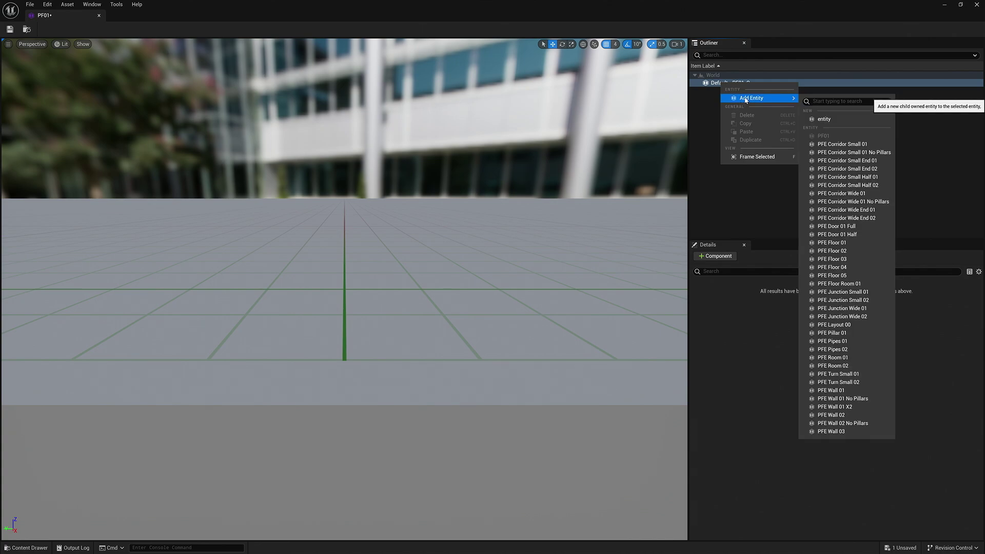
left_click(821, 119)
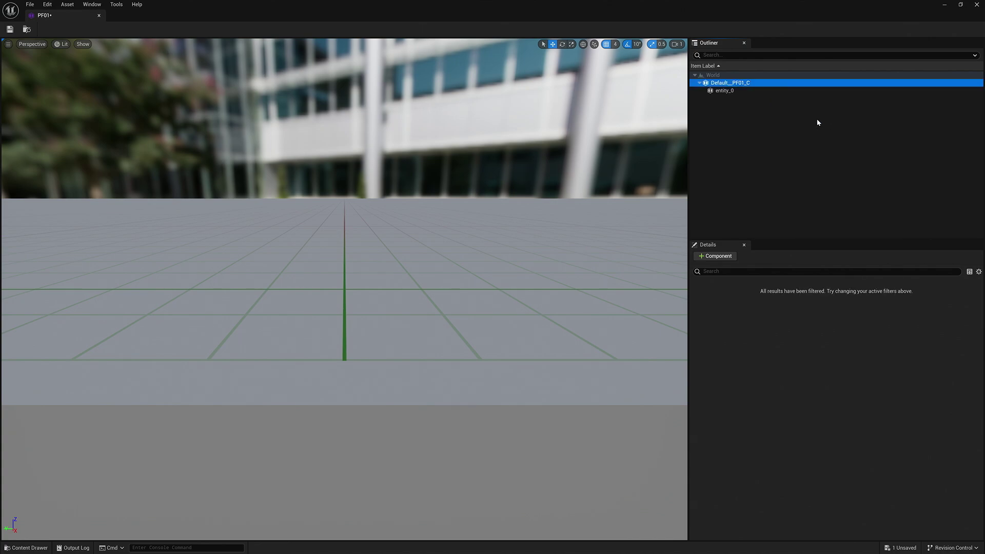
right_click(723, 83)
mouse_move(749, 100)
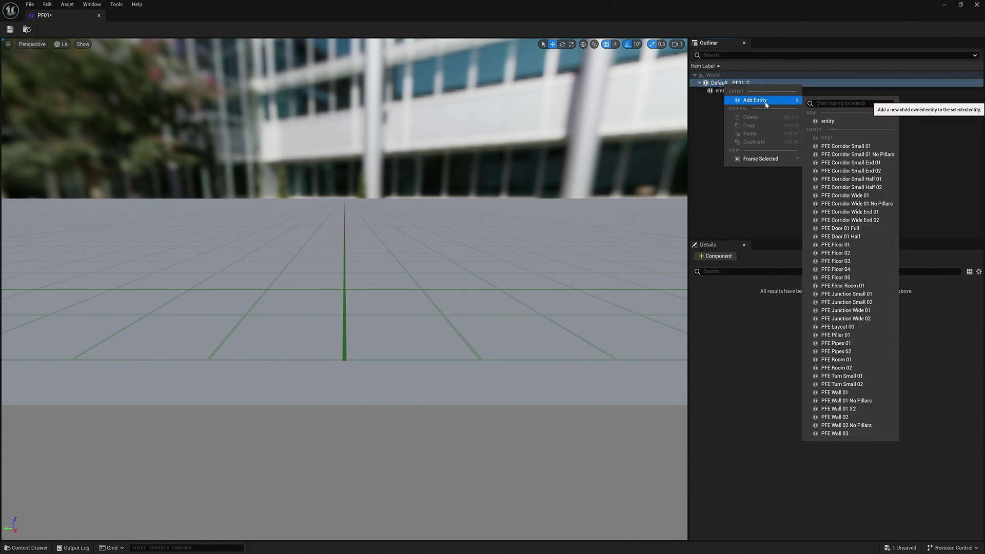
left_click(825, 121)
left_click_drag(728, 98, 723, 84)
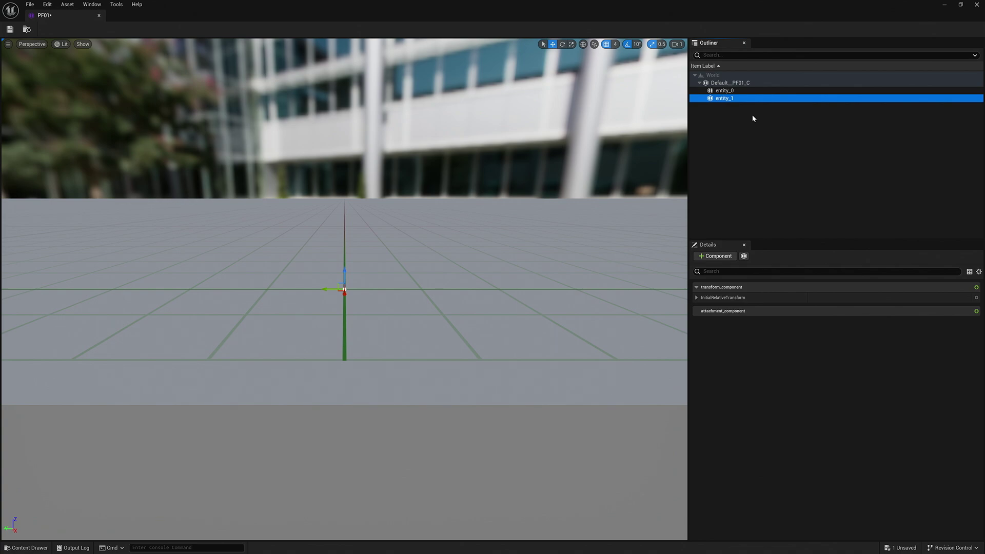
Step: Add a static_mesh_component showing a cube to the root and child entities
left_click(729, 84)
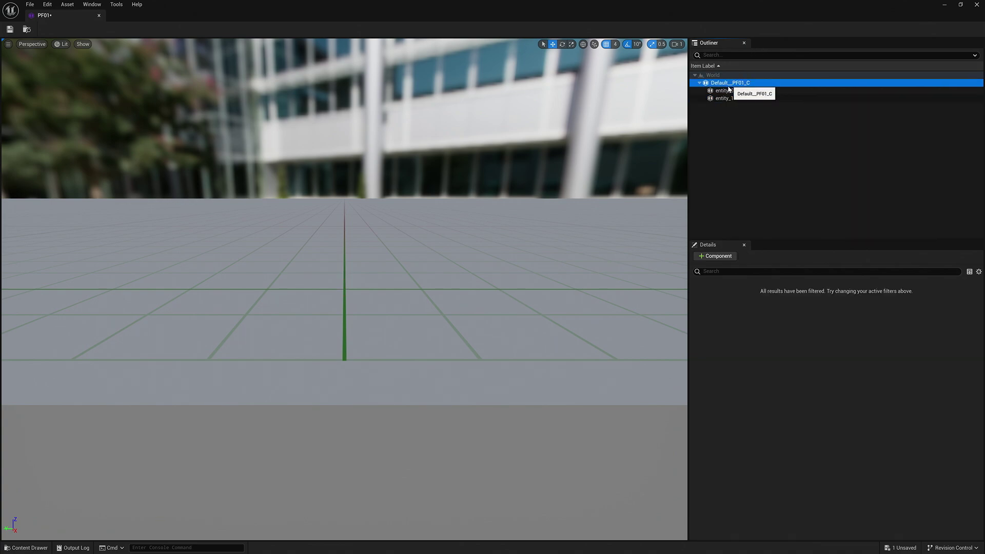
left_click(712, 256)
type("sat")
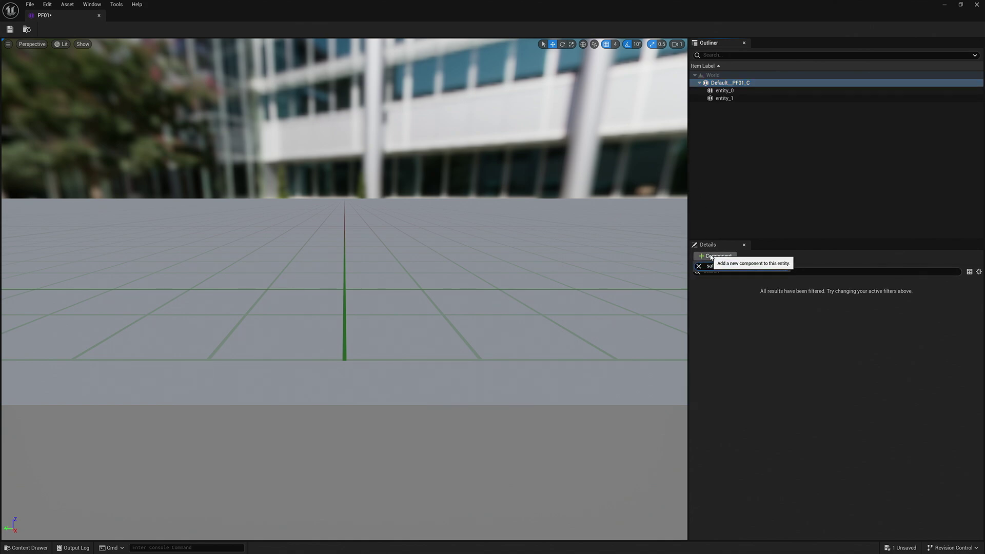
type("ic")
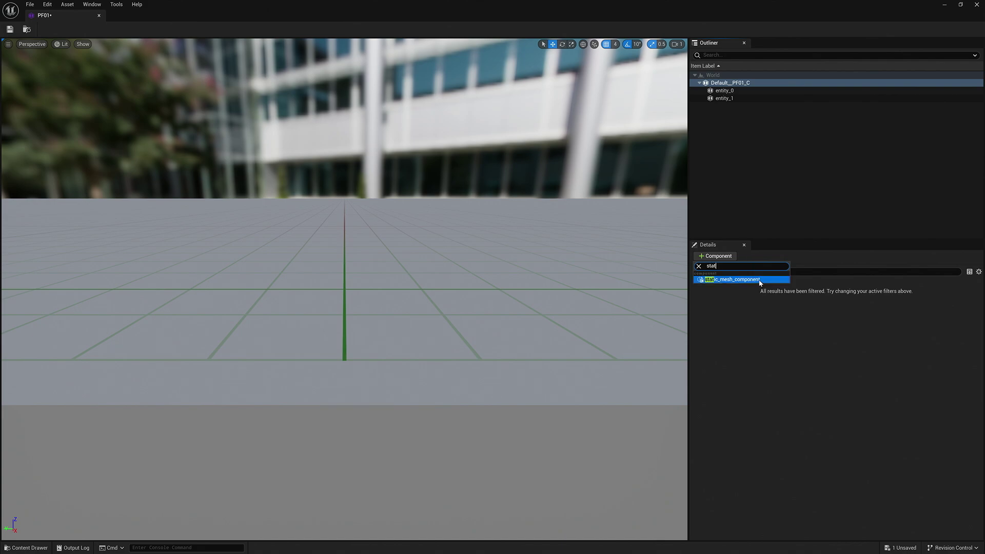
left_click(754, 281)
left_click(729, 90)
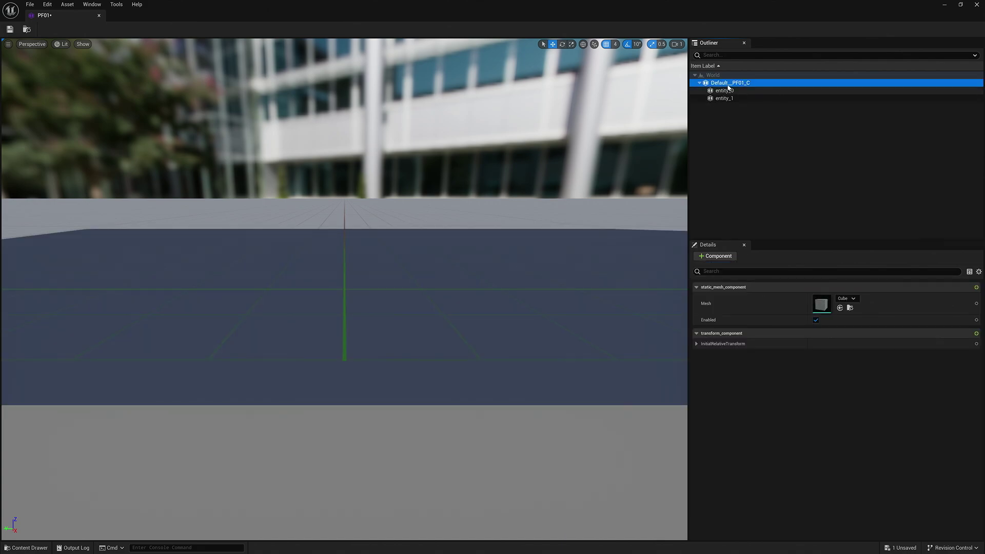
left_click(715, 256)
left_click(728, 279)
left_click(729, 99)
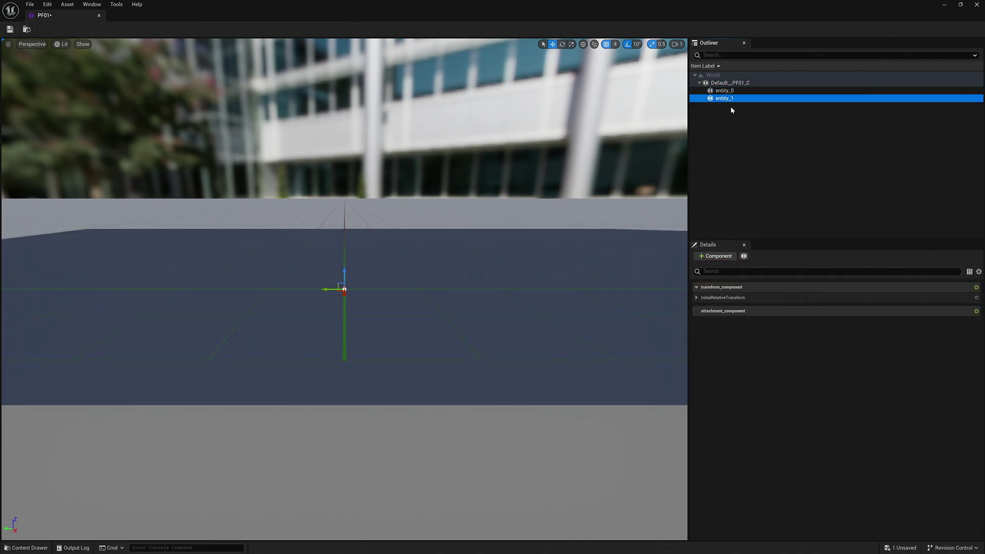
left_click(718, 256)
left_click(729, 280)
right_click_drag(481, 209, 482, 231)
Step: Swap the root's cube for Corridor_FloorBase_v1, rotate it flat, and add ai_navigation_relevant_component
left_click(730, 82)
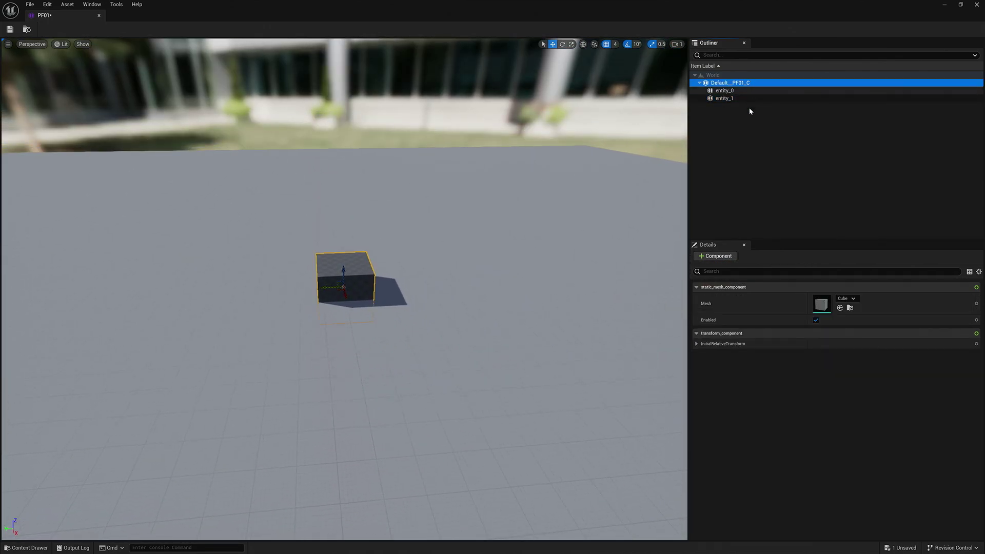
left_click(852, 298)
type("floor v")
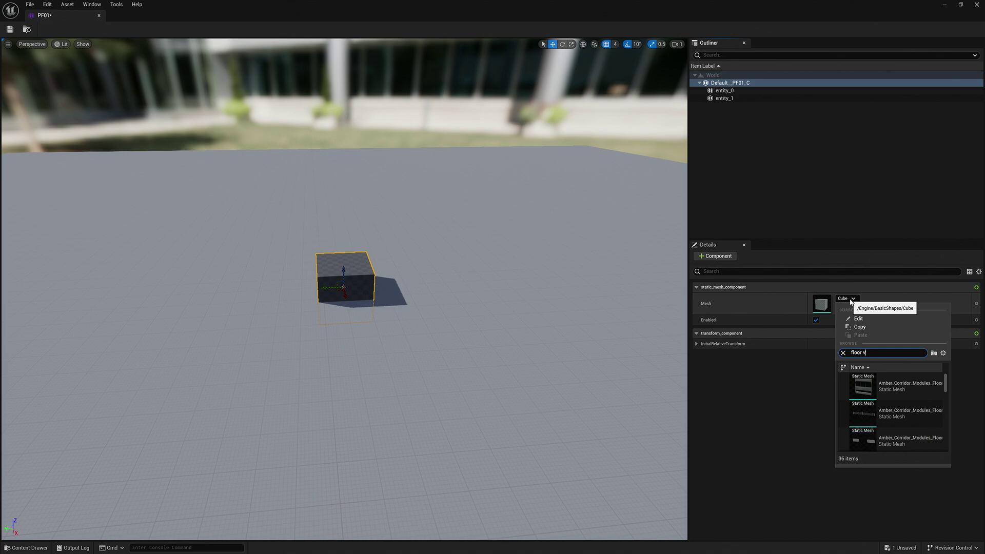
type("1")
left_click(907, 386)
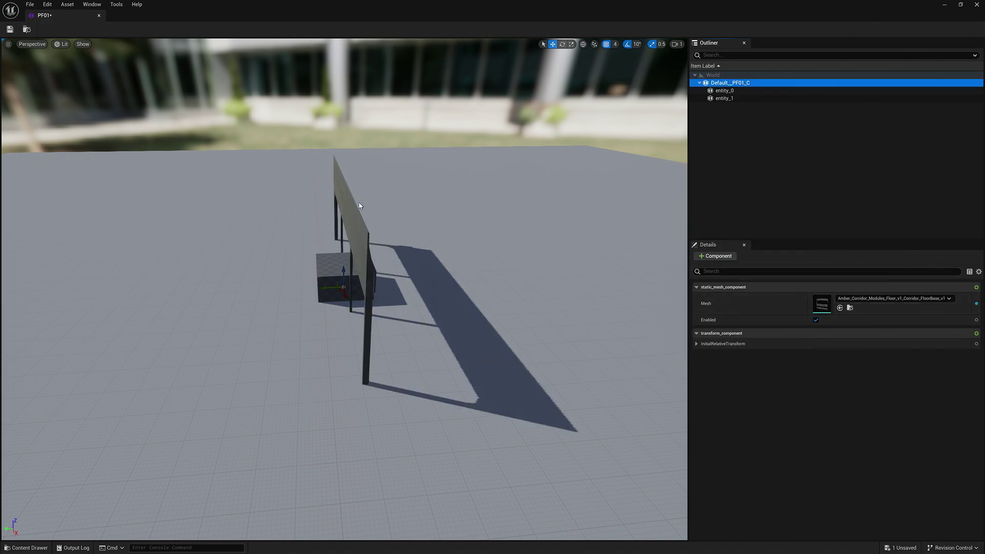
key("e")
left_click_drag(321, 279, 675, 126)
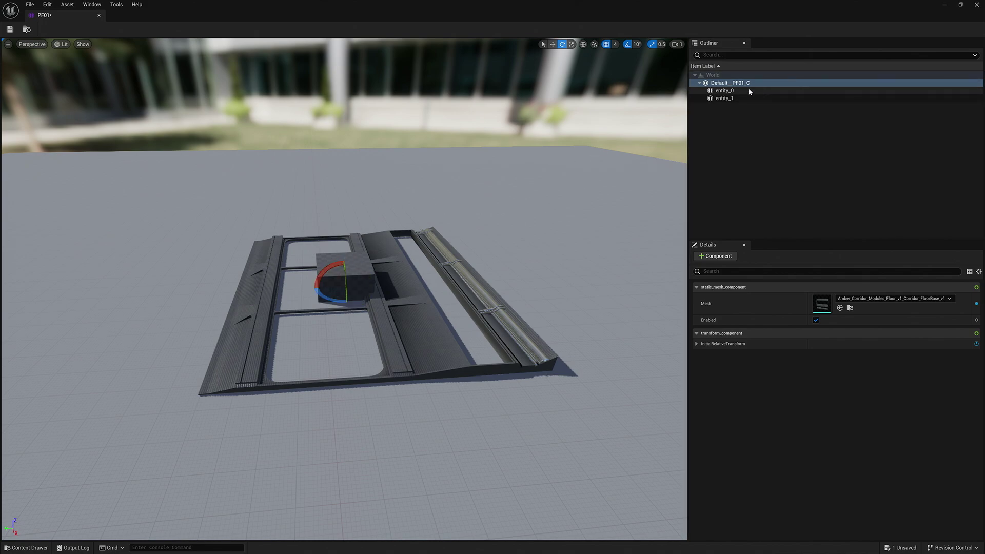
left_click(717, 258)
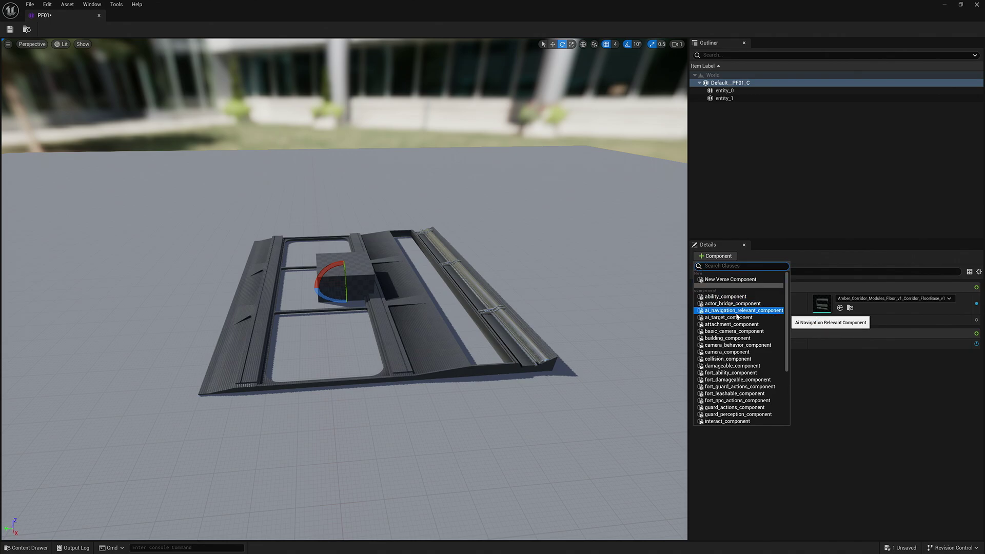
left_click(737, 312)
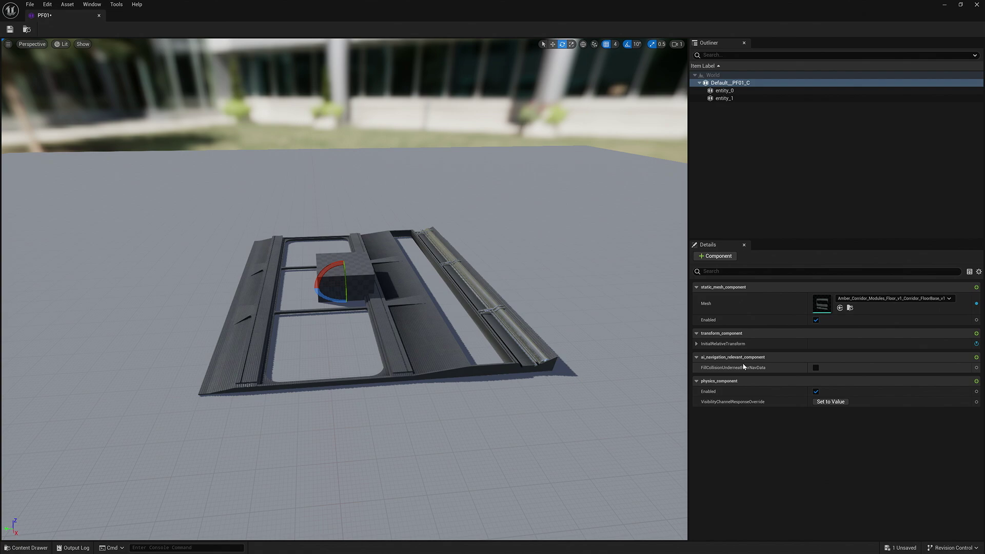
Step: Give entity_0 a corridor floor mesh and entity_1 the Corridor_FloorHatches_v1 mesh
left_click(725, 91)
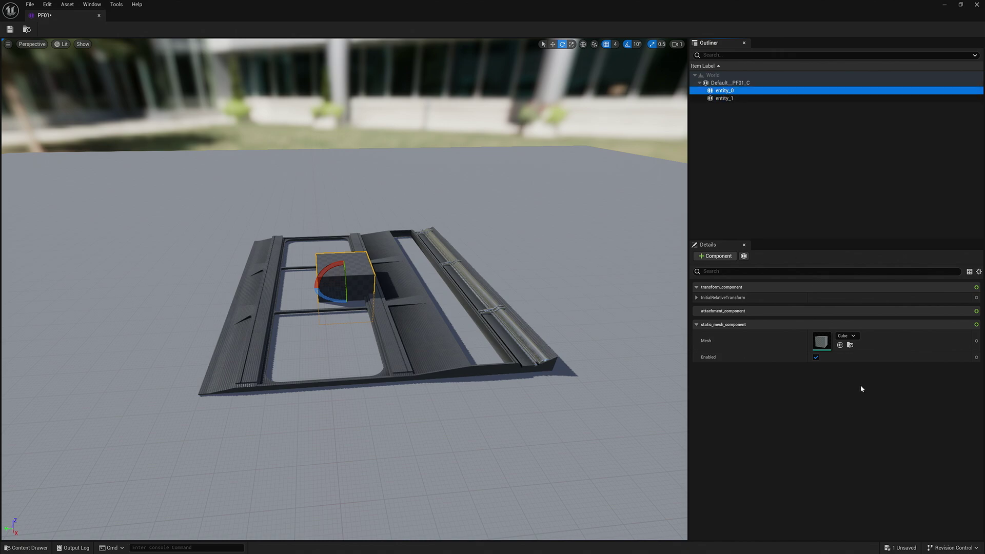
left_click(856, 336)
type("floor v1")
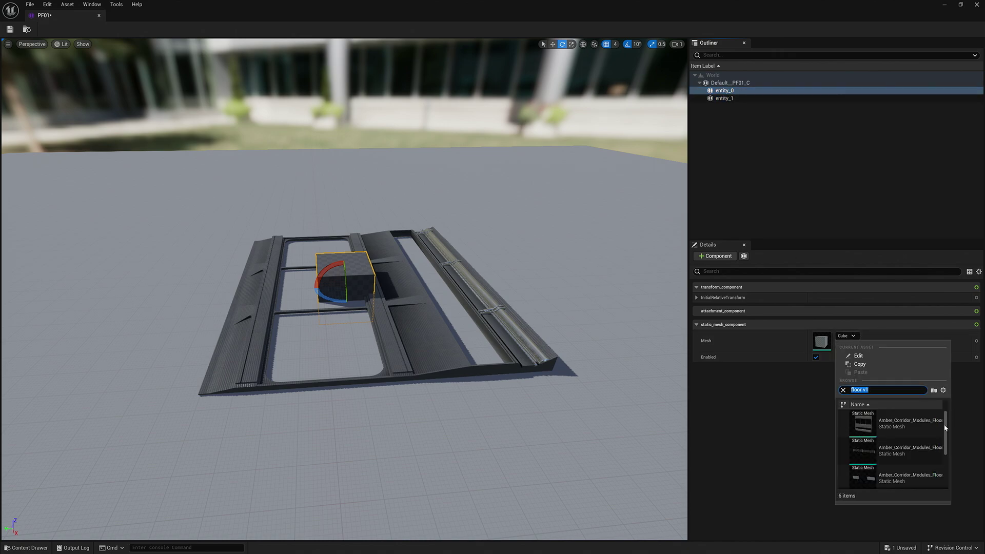
left_click(903, 450)
left_click(723, 98)
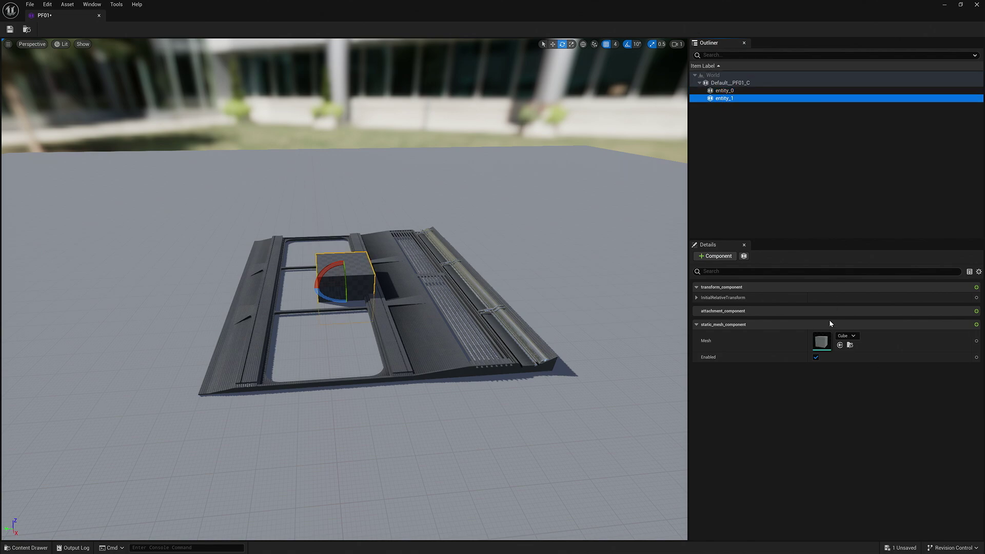
left_click(845, 336)
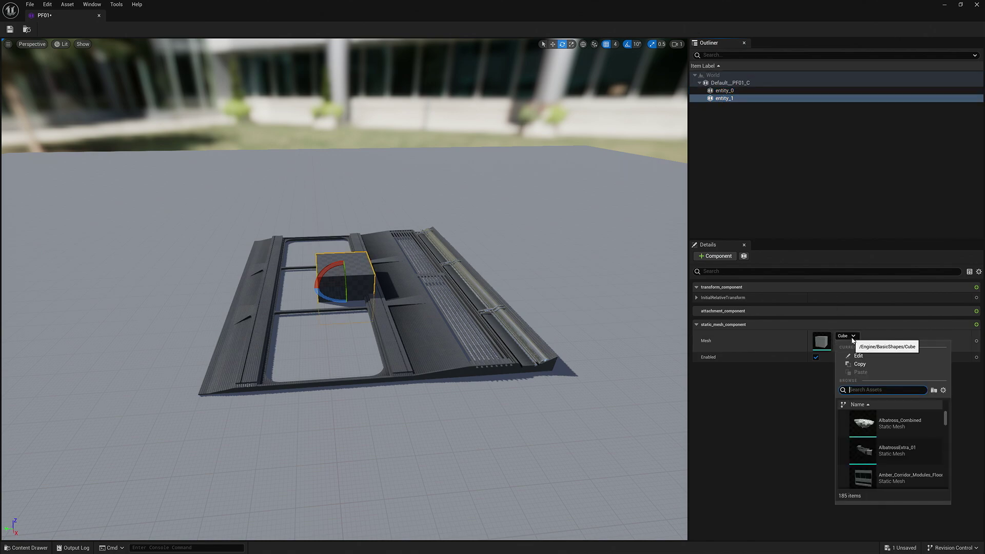
scroll(905, 452, "down", 2)
left_click(905, 458)
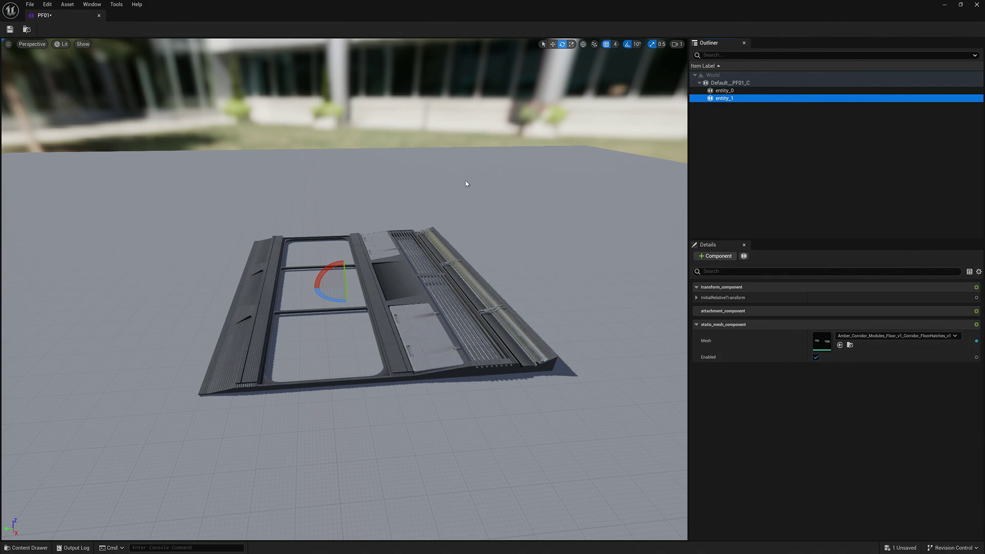
Step: Close the PF01 editor and create a second entity prefab, PF02
left_click(99, 17)
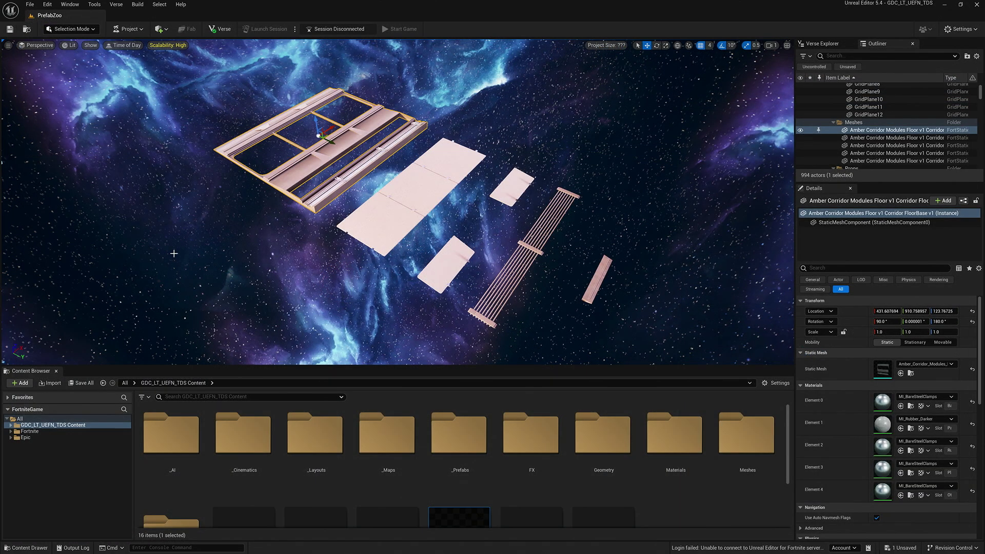
scroll(668, 486, "down", 1)
right_click(668, 483)
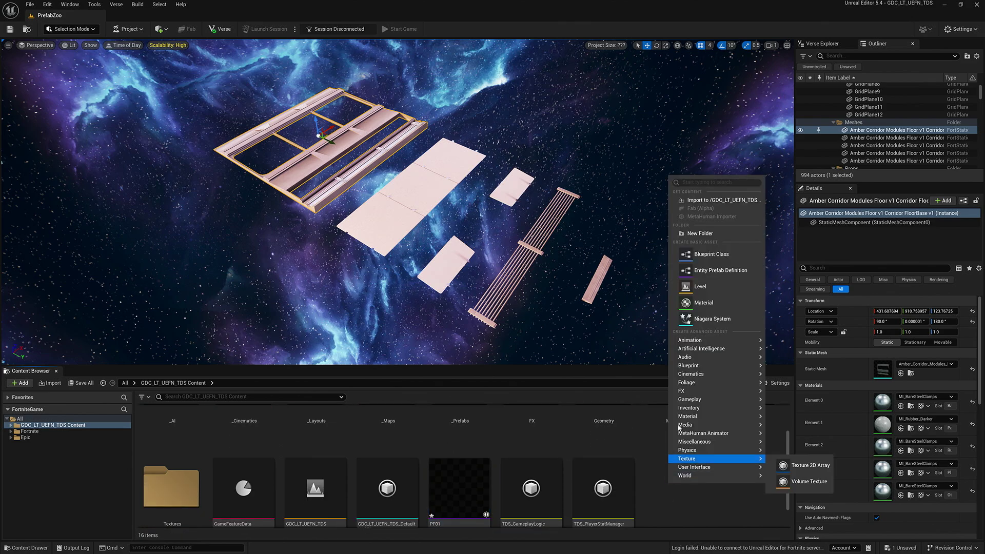
left_click(706, 255)
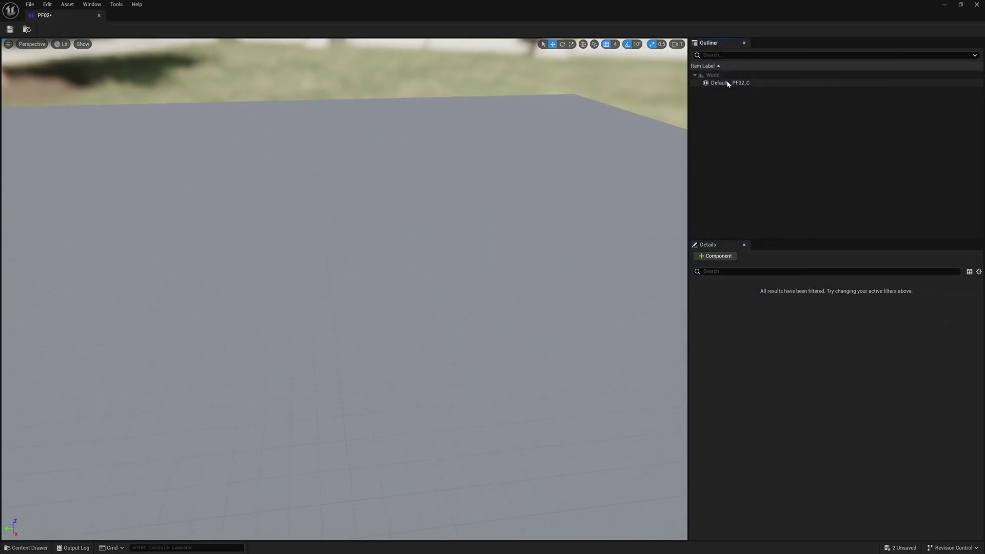
Step: Add PFE Floor 01, PFE Wall 01 and PFE Wall 02 entities under PF02's root
right_click(728, 83)
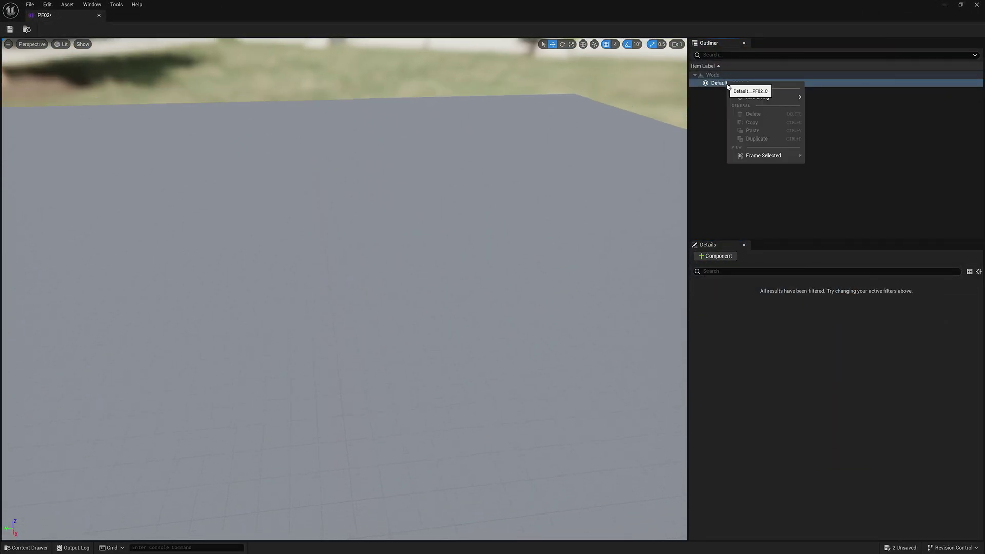
mouse_move(745, 98)
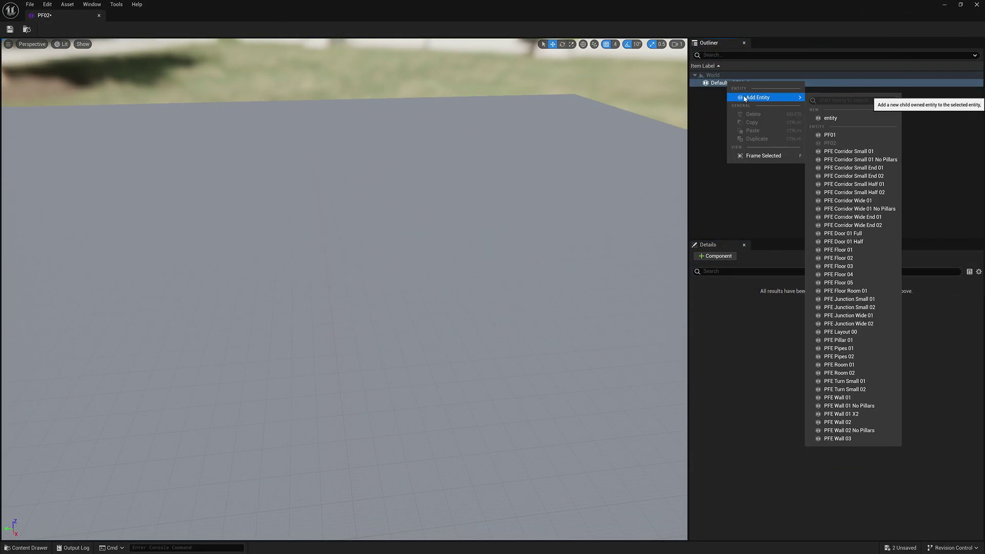
left_click(839, 250)
right_click(719, 82)
mouse_move(756, 99)
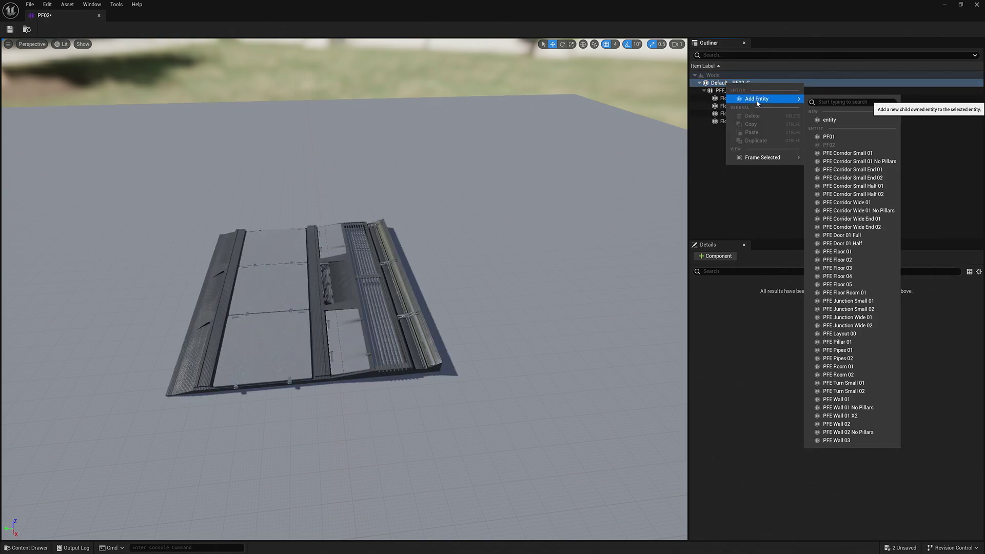
left_click(845, 405)
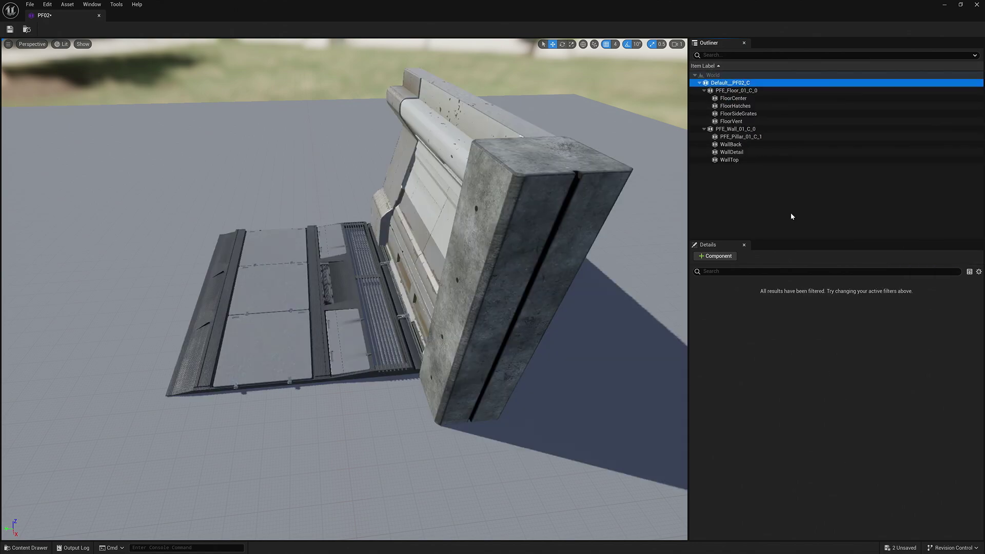
right_click(727, 83)
mouse_move(758, 99)
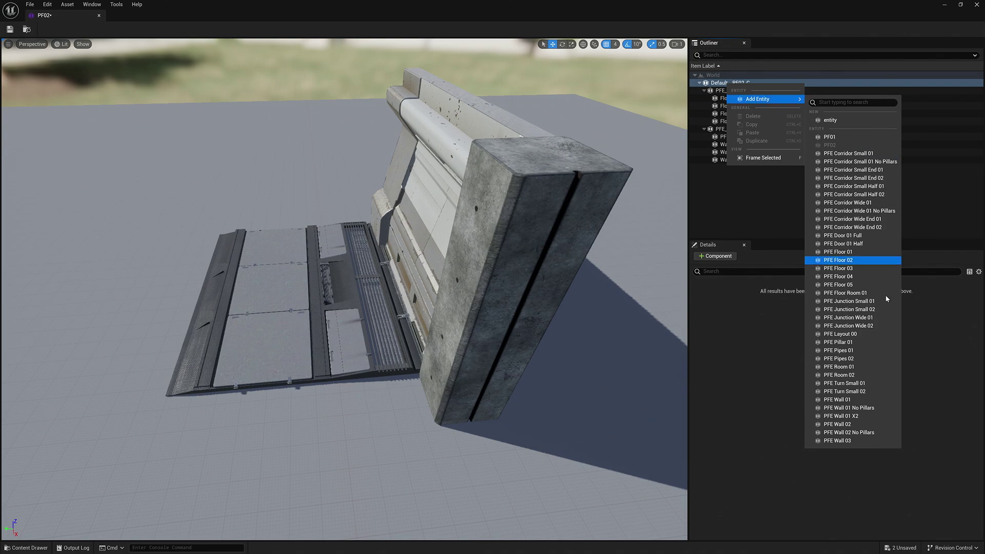
left_click(860, 427)
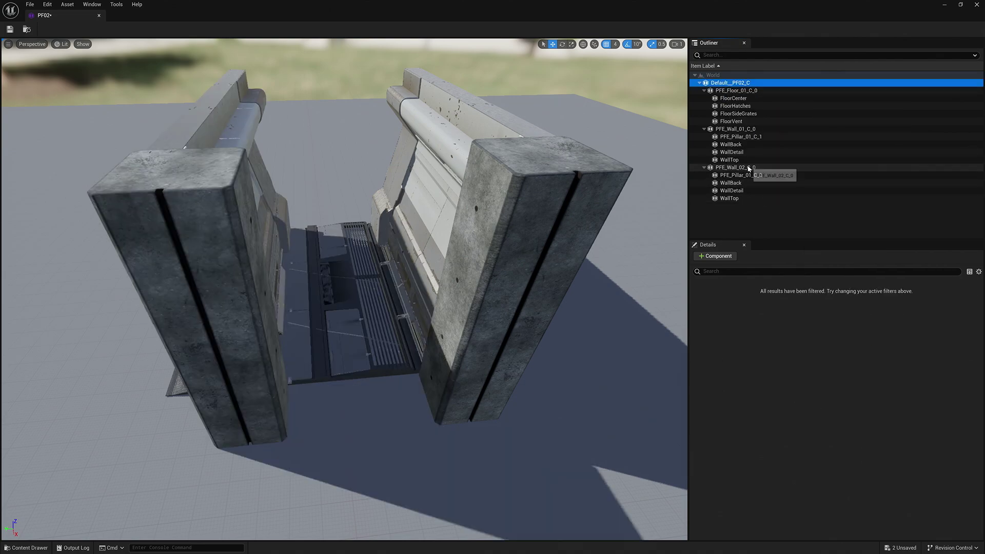
Step: Slide PFE_Wall_02_C_0 out to the floor's left edge and select its pillar
left_click(759, 168)
mouse_move(364, 281)
left_mouse_down()
mouse_move(270, 282)
mouse_move(280, 286)
left_mouse_up()
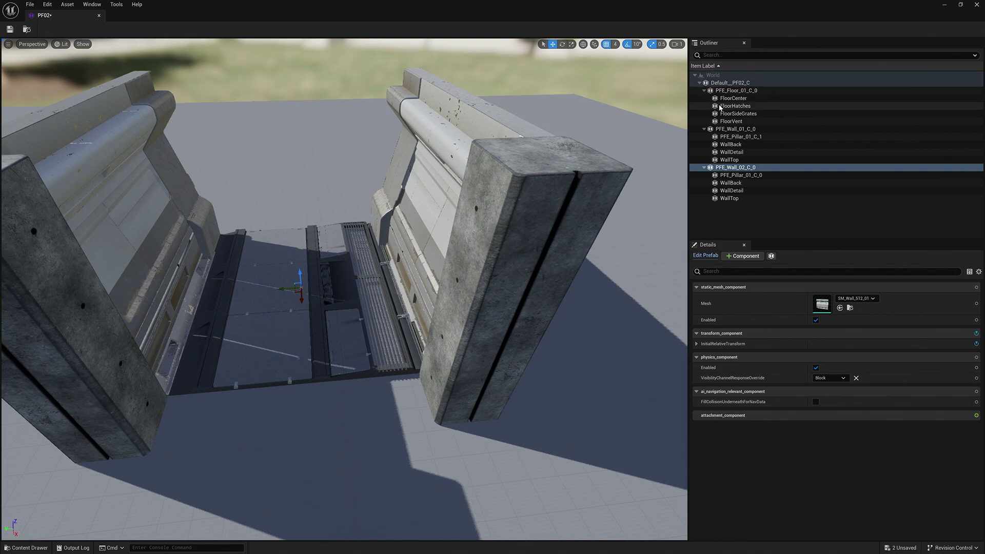
left_click(732, 91)
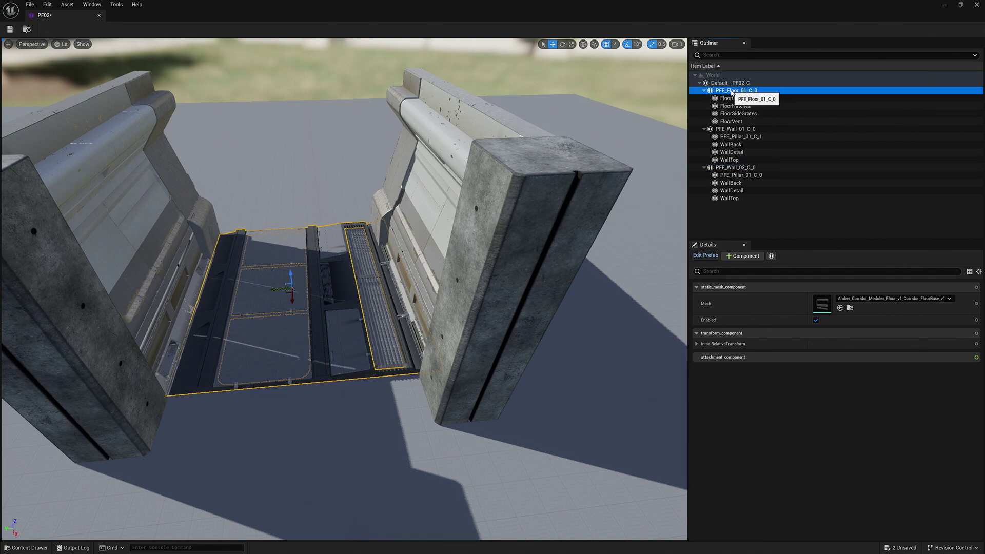
left_click(743, 168)
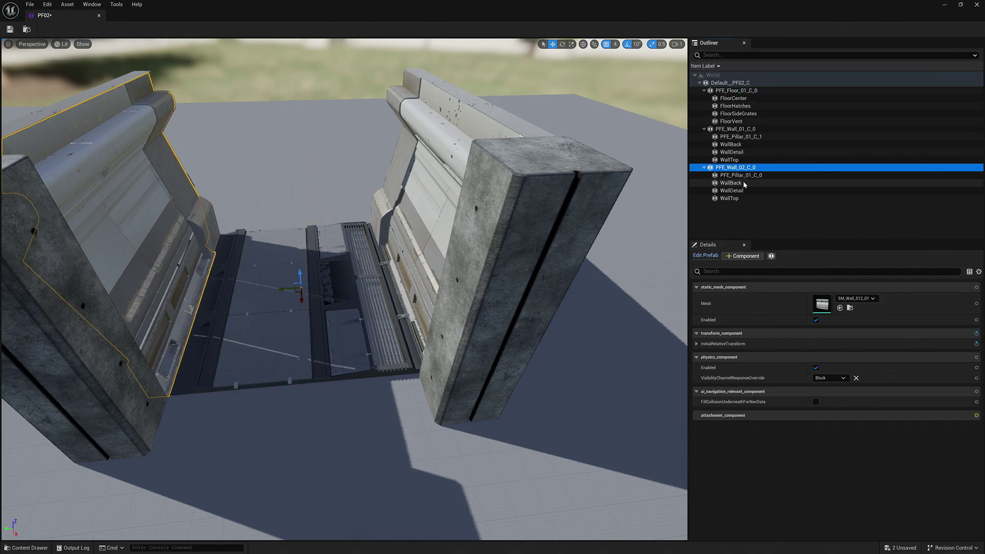
left_click(746, 175)
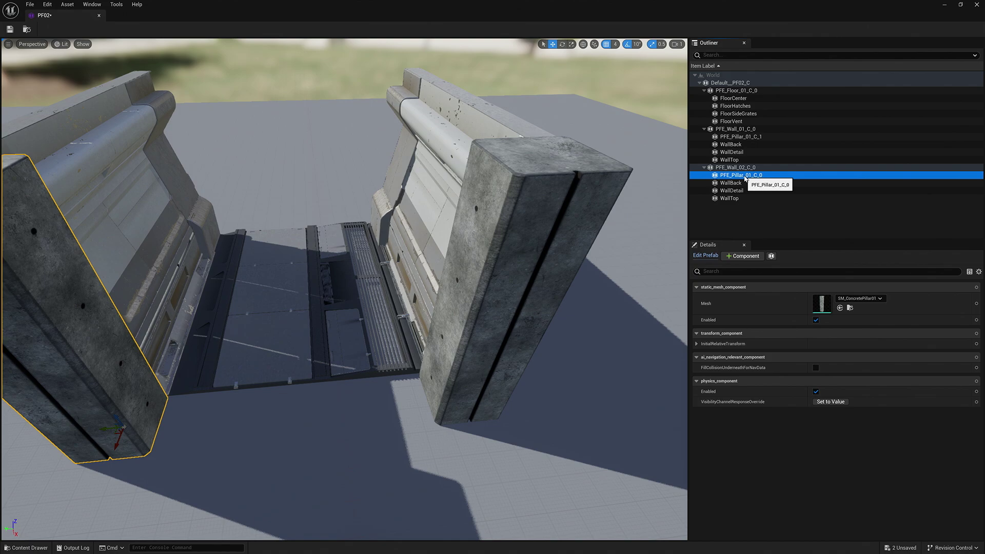
Step: Align the second wall's pillar with the left wall, browsing the component list without adding anything
scroll(338, 229, "down", 10)
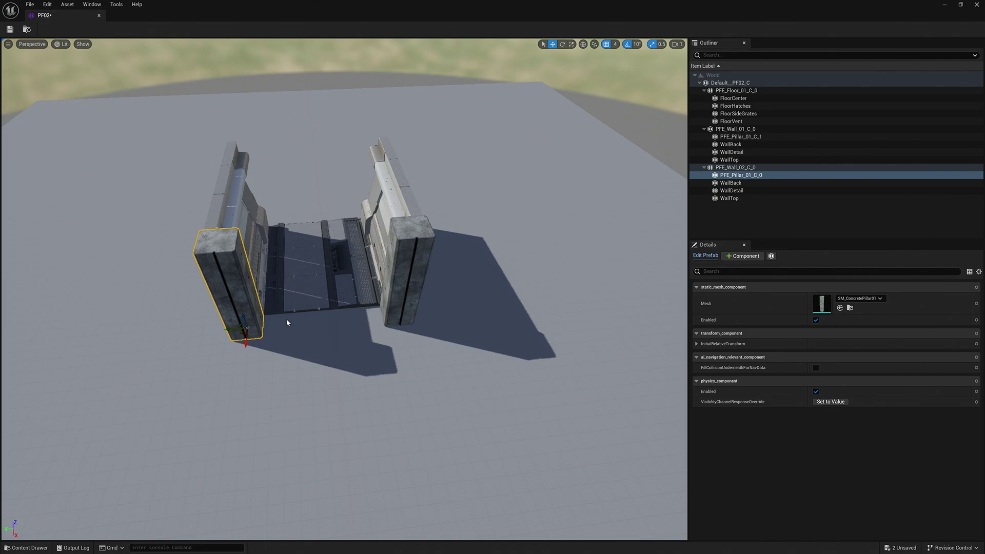
mouse_move(228, 327)
left_mouse_down()
mouse_move(311, 323)
mouse_move(232, 324)
left_mouse_up()
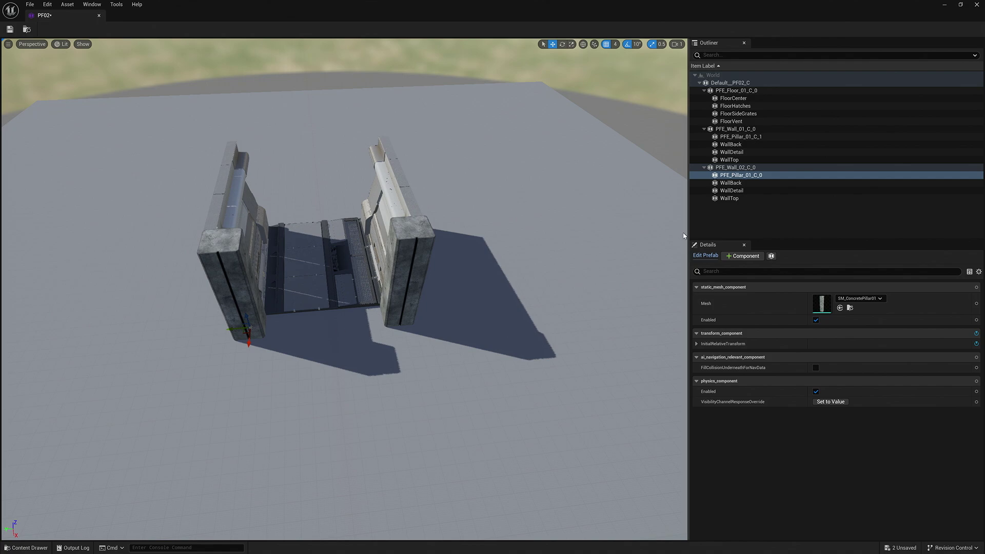
left_click(743, 256)
scroll(748, 336, "down", 3)
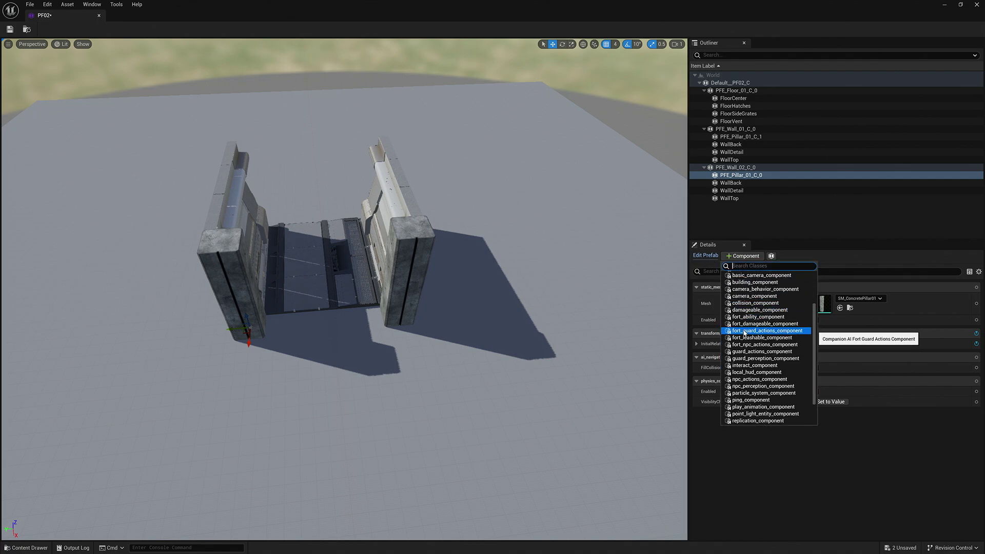
scroll(750, 340, "up", 3)
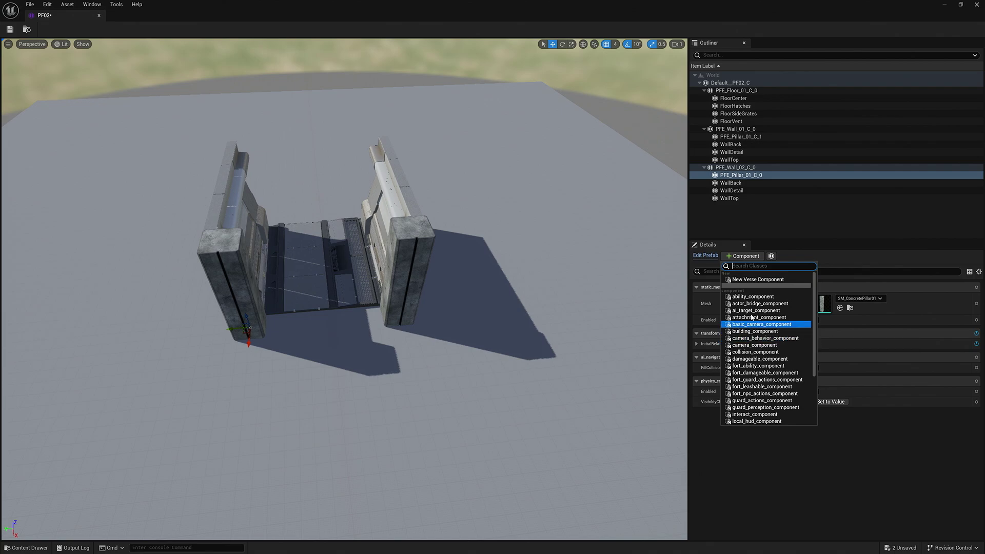
left_click(796, 205)
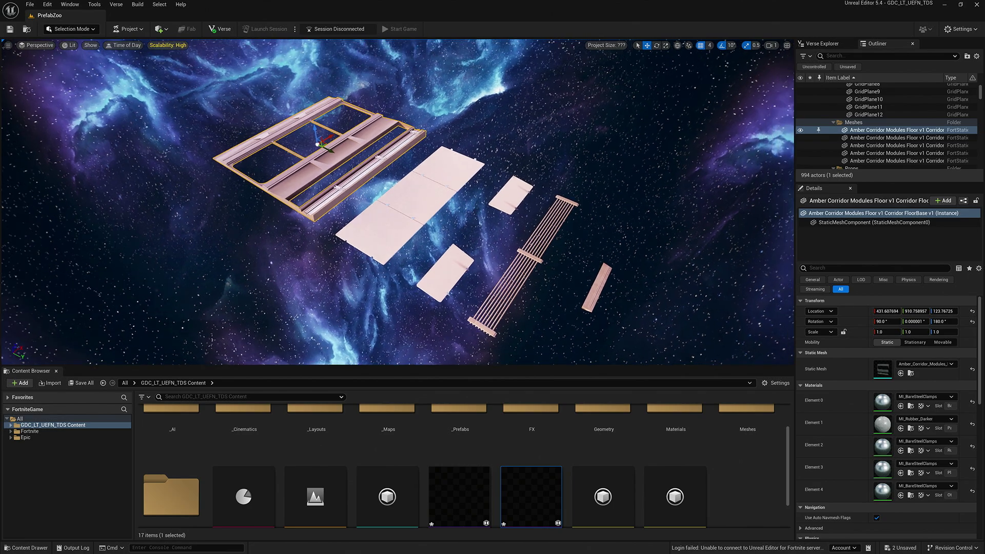
Step: Survey the corridor modules via view bookmarks 3 and 4, then expand the GDC_LT_UEFN_TDS Content folder
key("3")
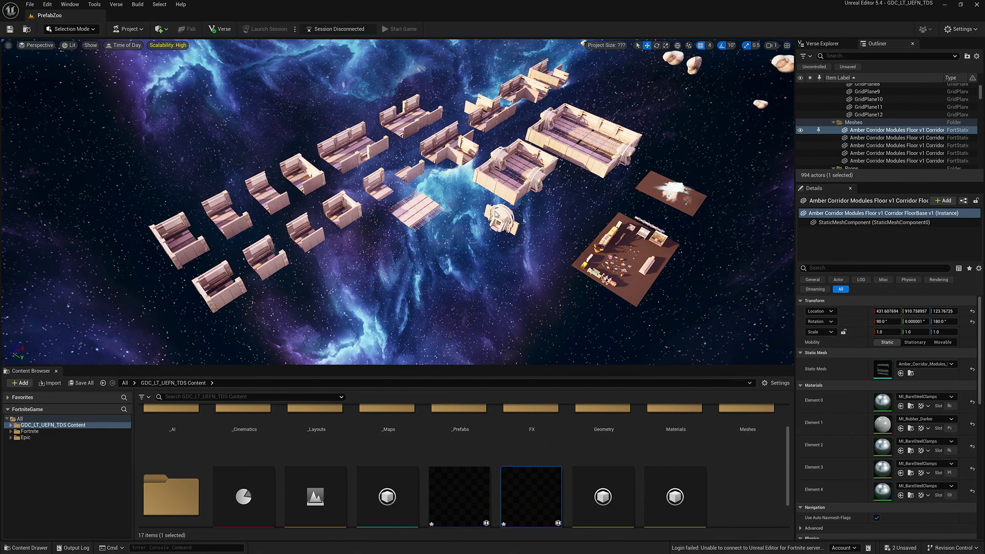
key("4")
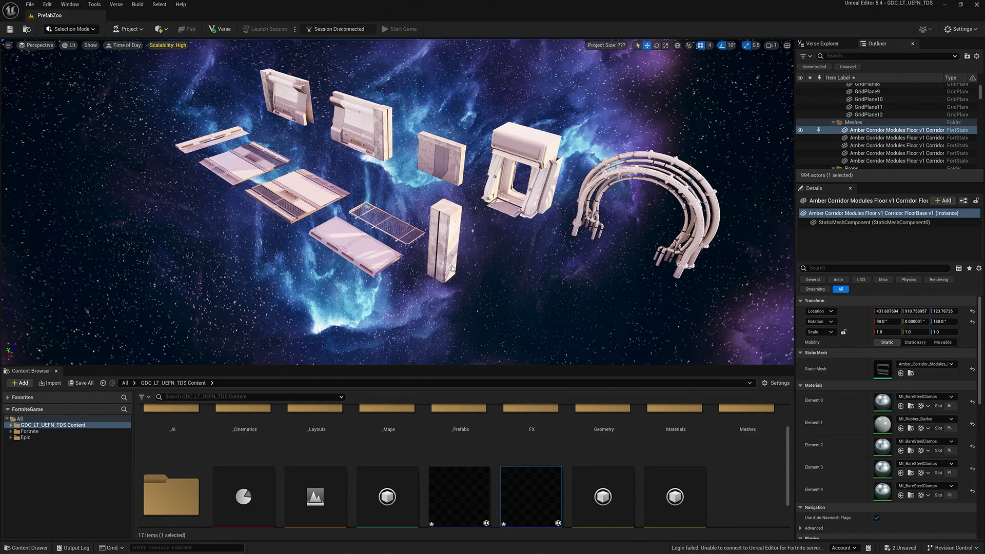
key("3")
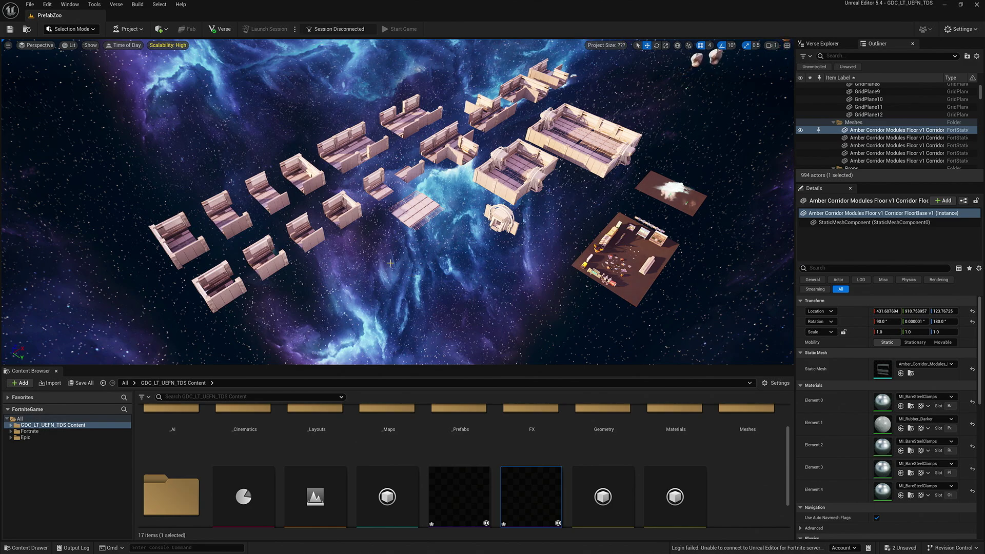
left_click(10, 425)
left_click(35, 443)
double_click(147, 443)
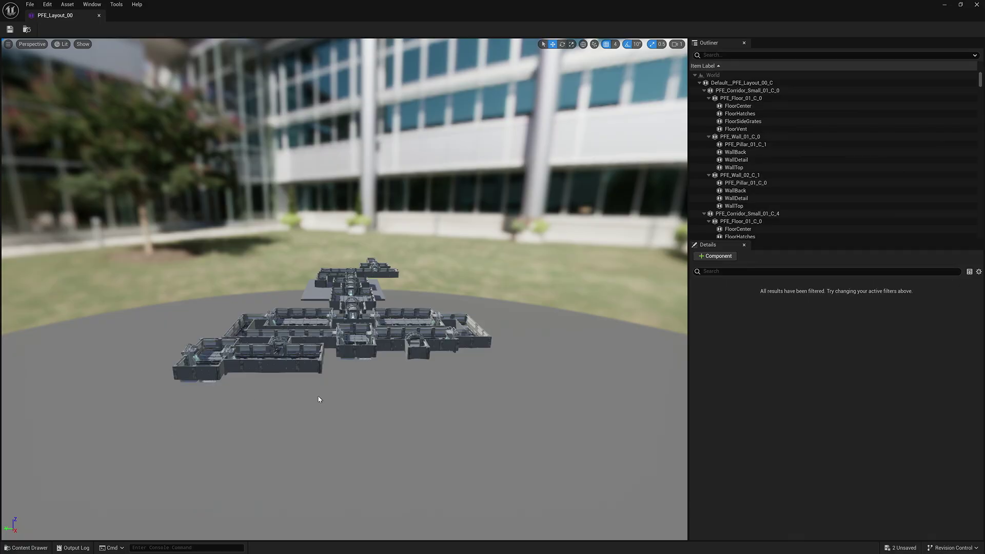
right_click_drag(316, 396, 305, 452)
scroll(313, 408, "up", 2)
key("w")
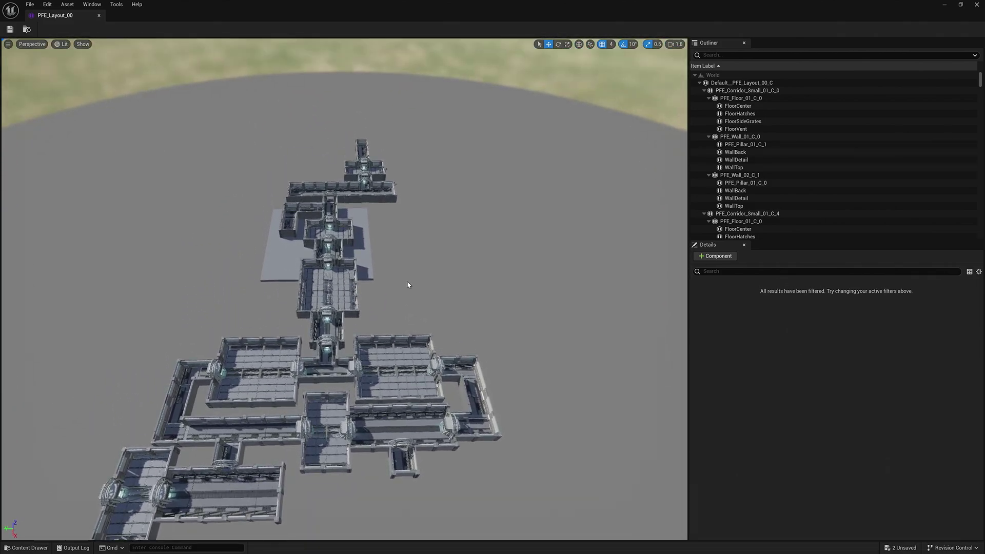
right_click_drag(306, 204, 297, 218)
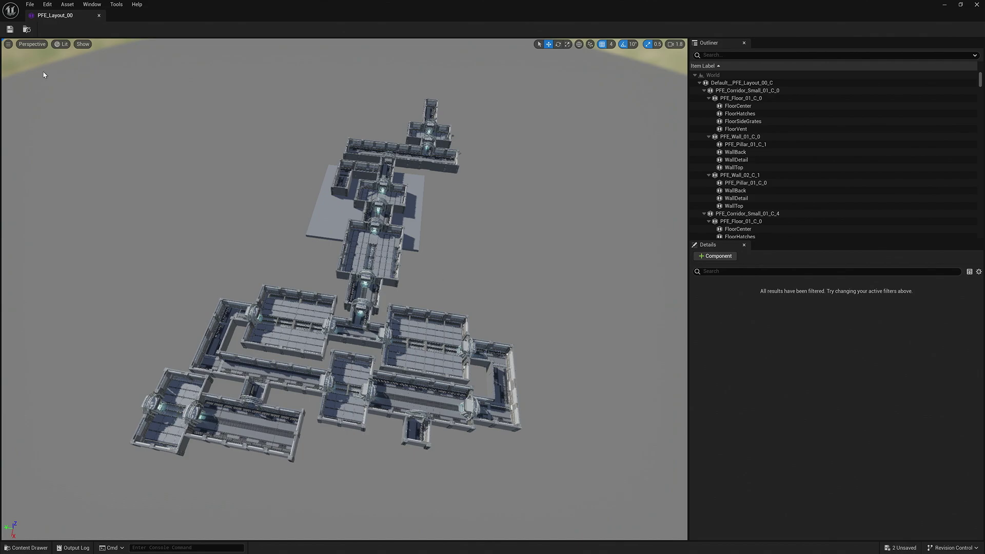
left_click(99, 16)
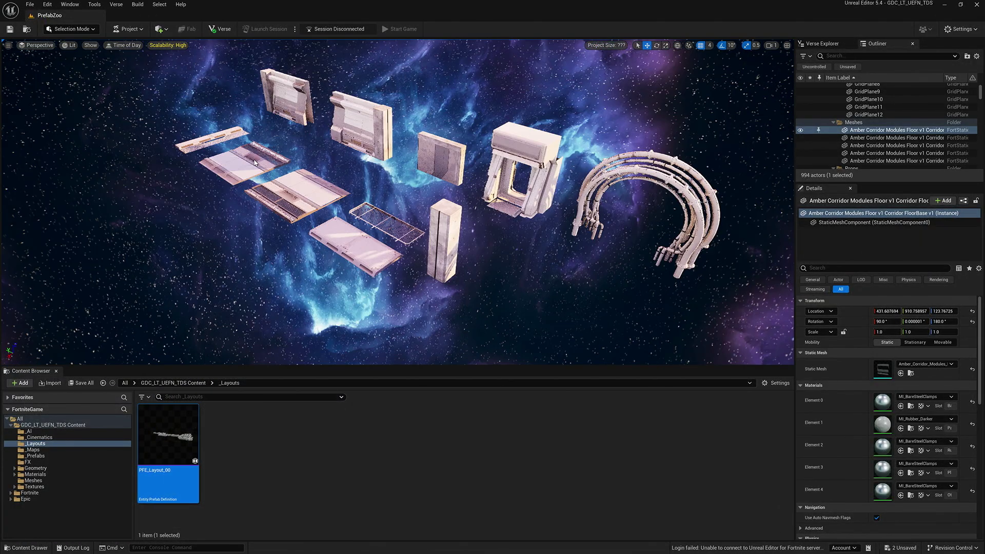
Step: Look over the props area, smoke floor plate and floating asteroids using view bookmarks 4 and 5
key("4")
key("5")
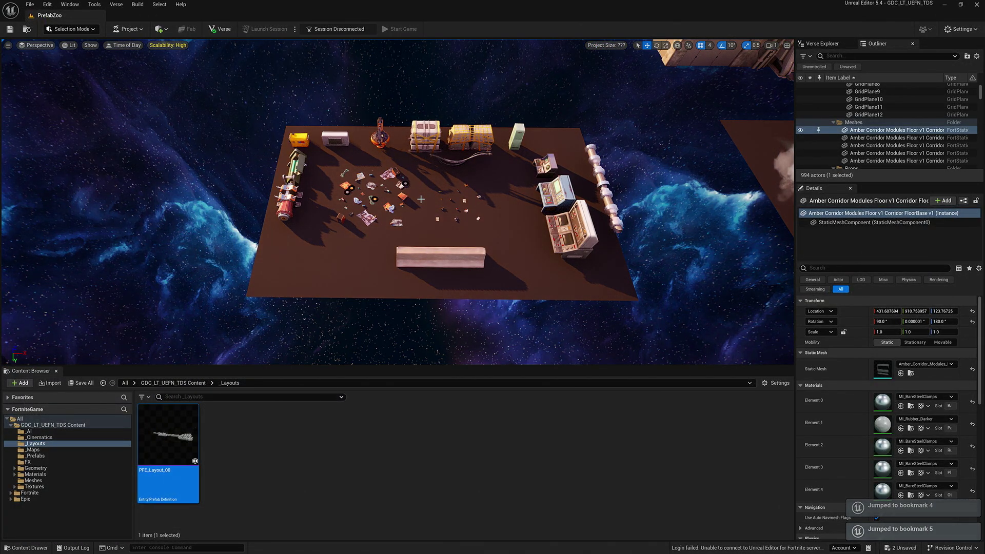
middle_click_drag(414, 199, 71, 200)
middle_click_drag(488, 186, 448, 186)
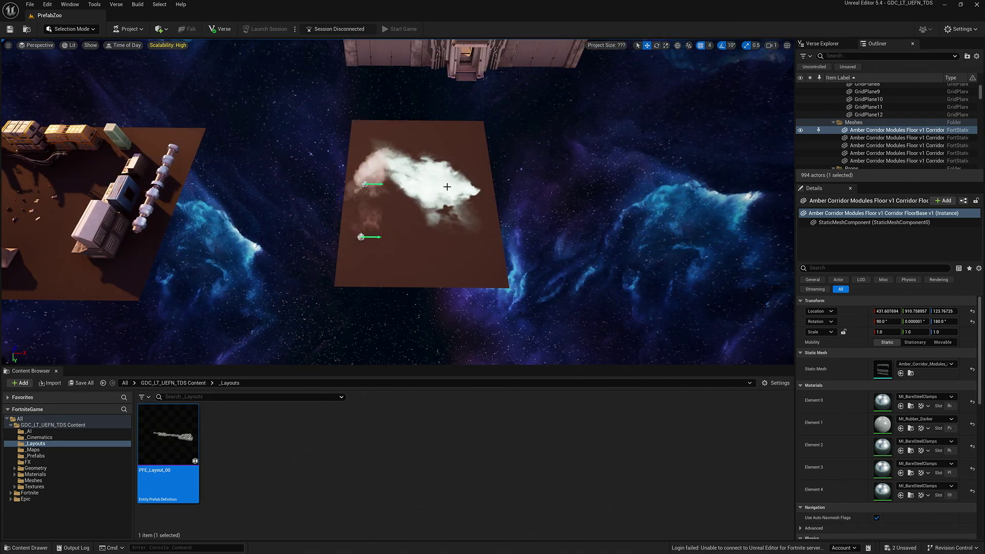
right_click_drag(438, 183, 438, 118)
key("s")
Step: Open GDC_LT_UEFN_TDS from File > Recent Levels
left_click(30, 4)
mouse_move(55, 51)
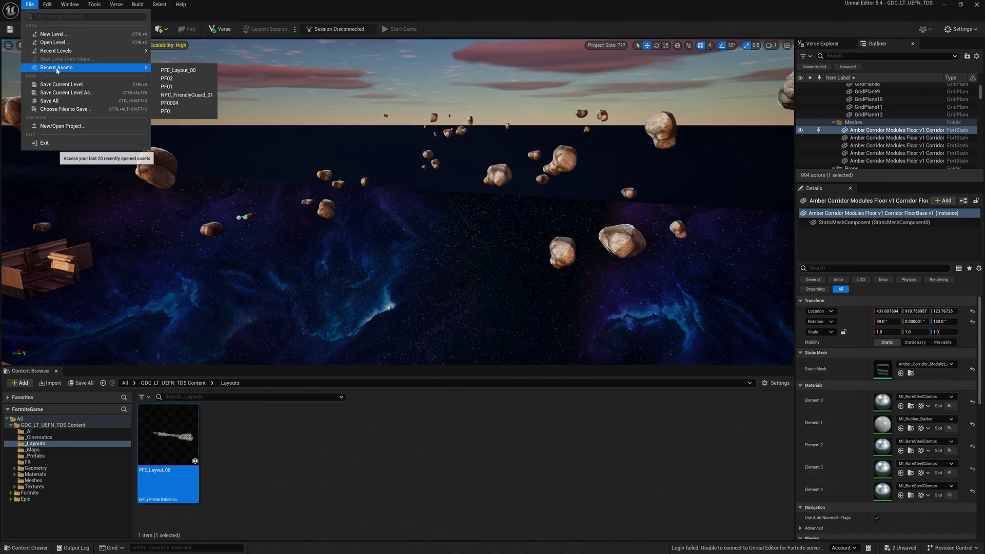
left_click(197, 63)
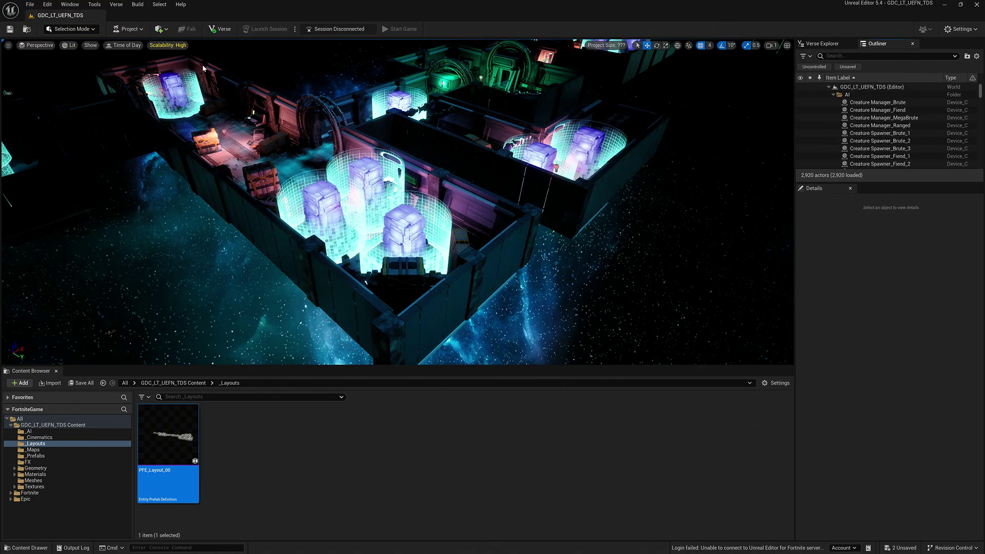
Step: Jump to view bookmark 1, hide the AI folder's actors, and fly over the station corridors
key("1")
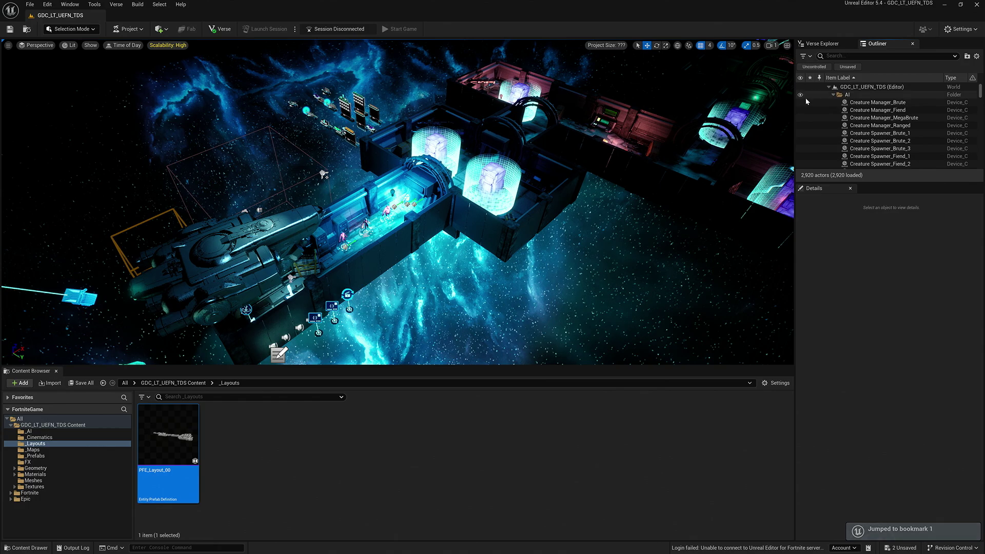
left_click(800, 94)
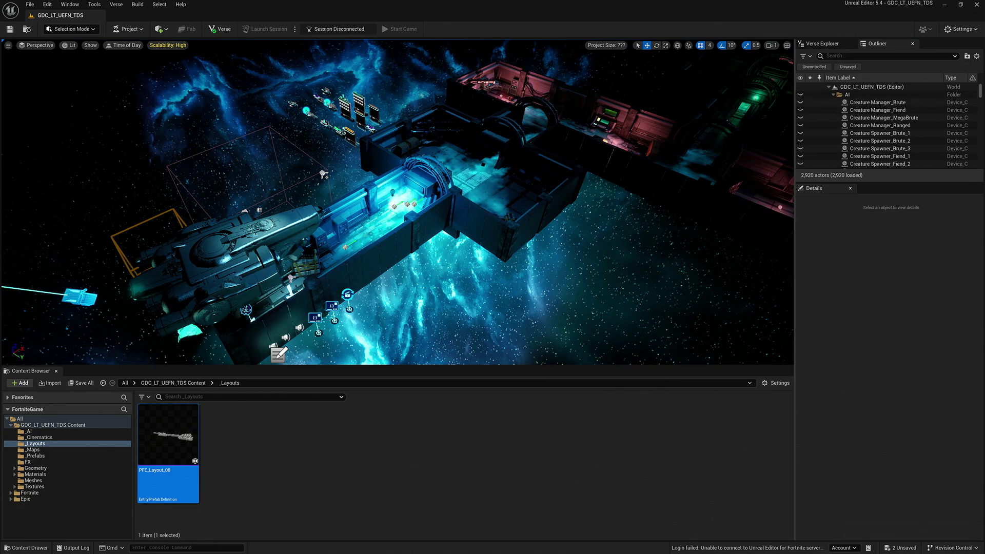
right_click_drag(397, 205, 397, 205)
right_click_drag(333, 170, 333, 171)
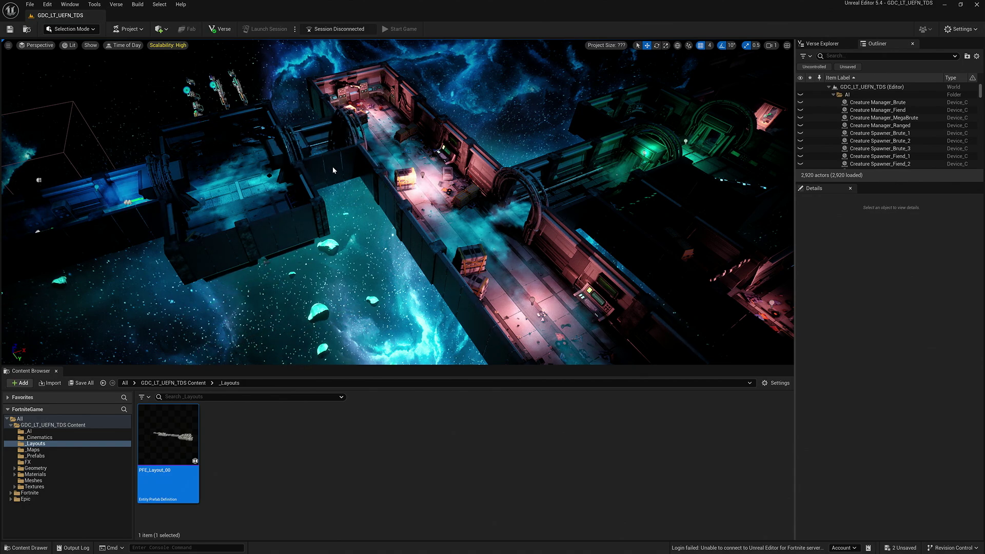
right_click_drag(334, 170, 292, 171)
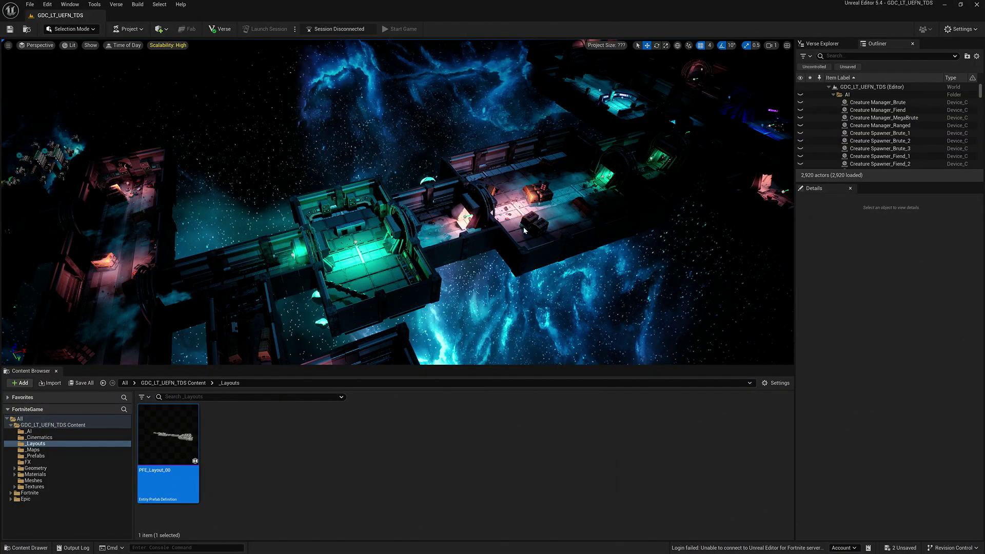
Step: Jump to close-up bookmark 2 and hide the Albatross ship caging the spawn room
key("2")
left_click(364, 111)
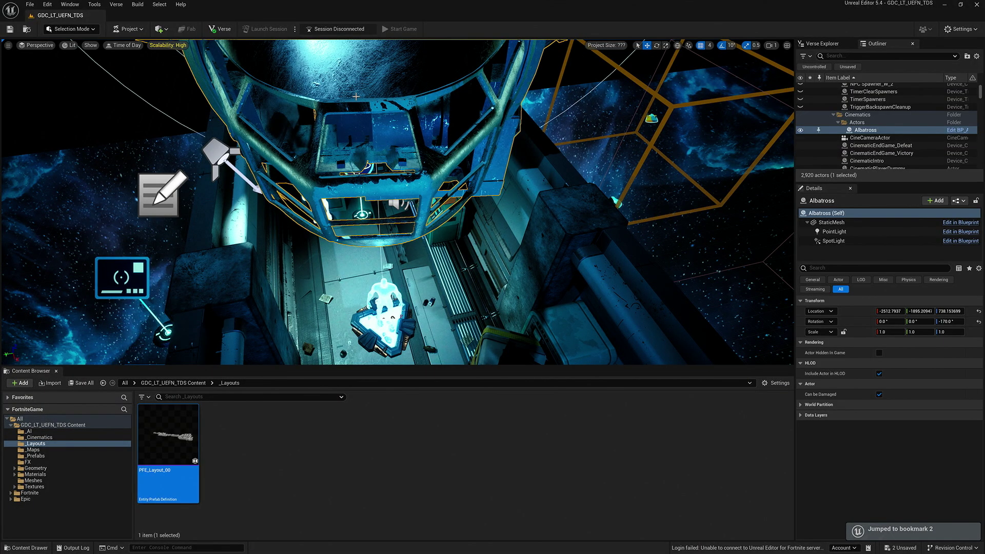
key("h")
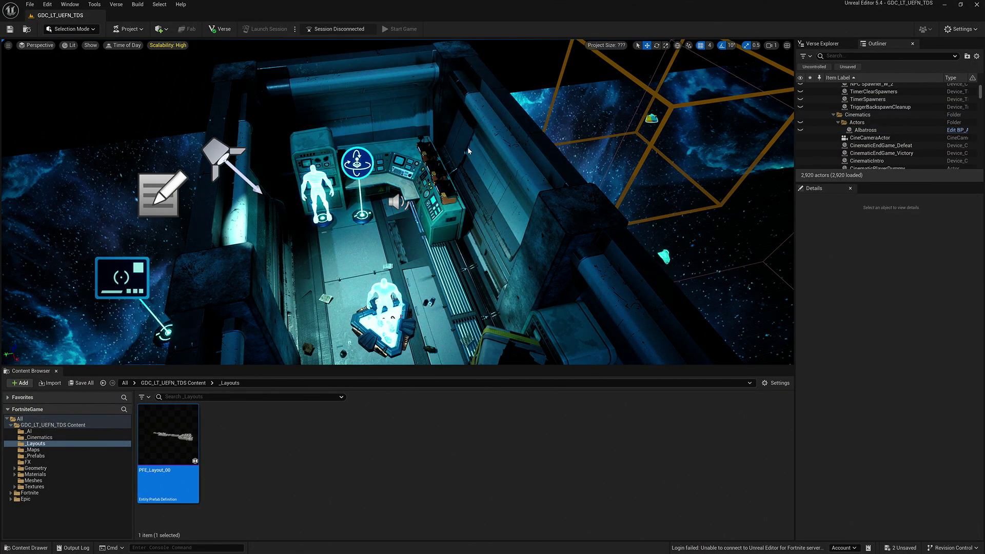
left_click(323, 220)
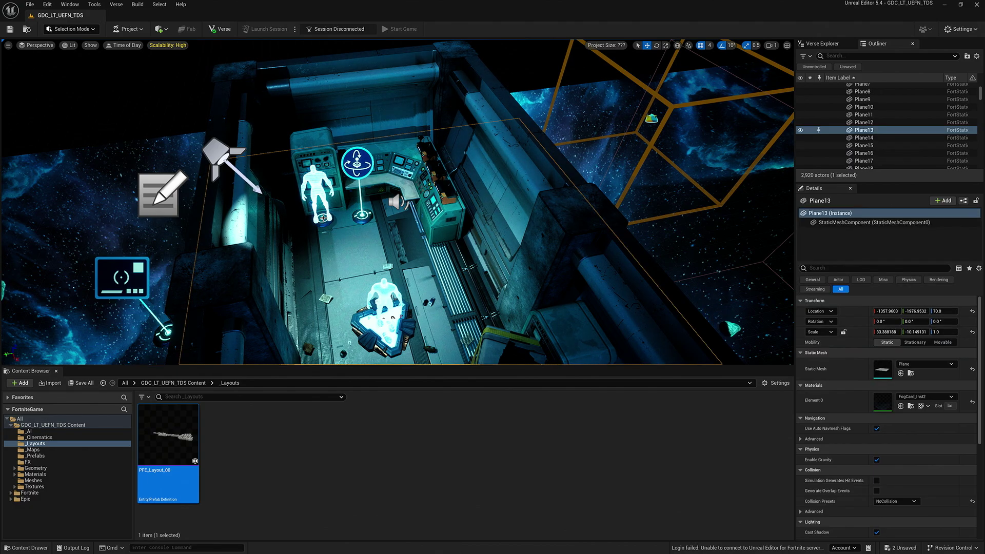
Step: Select the Camera: Fixed Angle device and review its Details: 85° field of view, 1600 cm distance
left_click(324, 218)
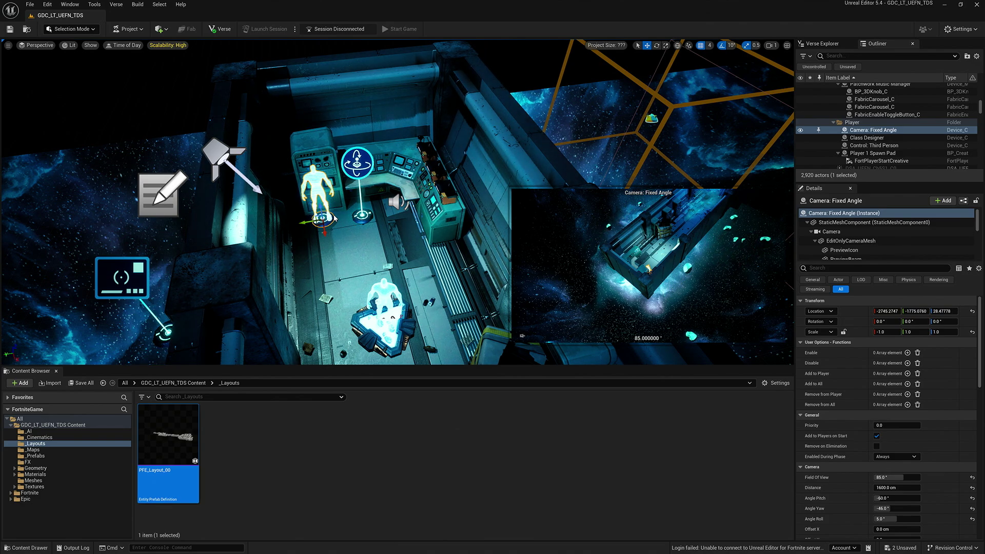
scroll(942, 406, "down", 6)
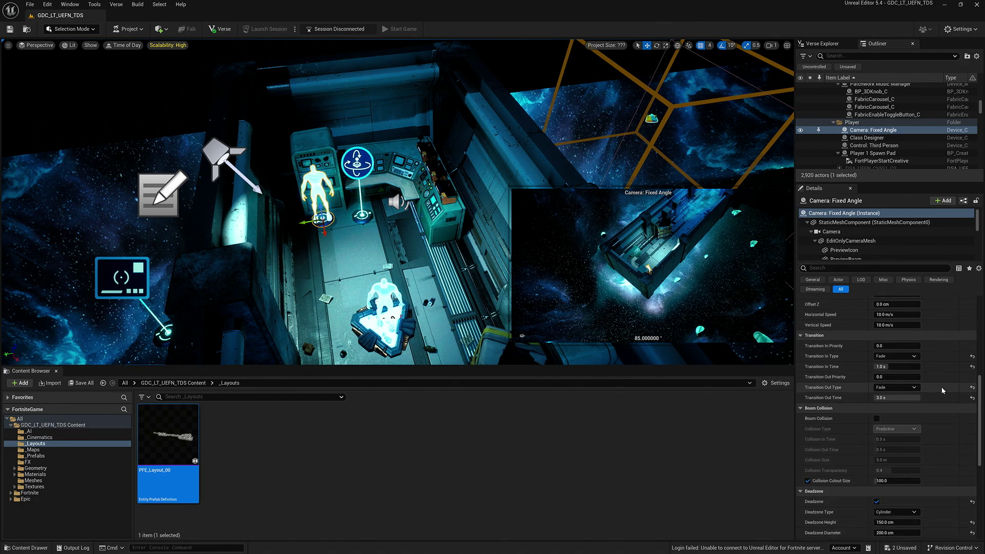
scroll(943, 386, "down", 5)
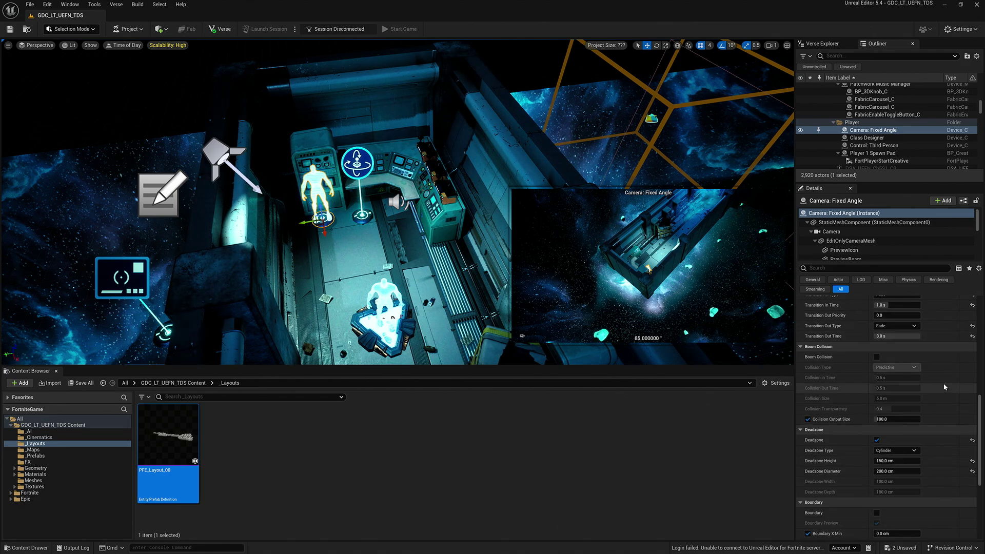
scroll(944, 386, "down", 3)
scroll(940, 383, "down", 3)
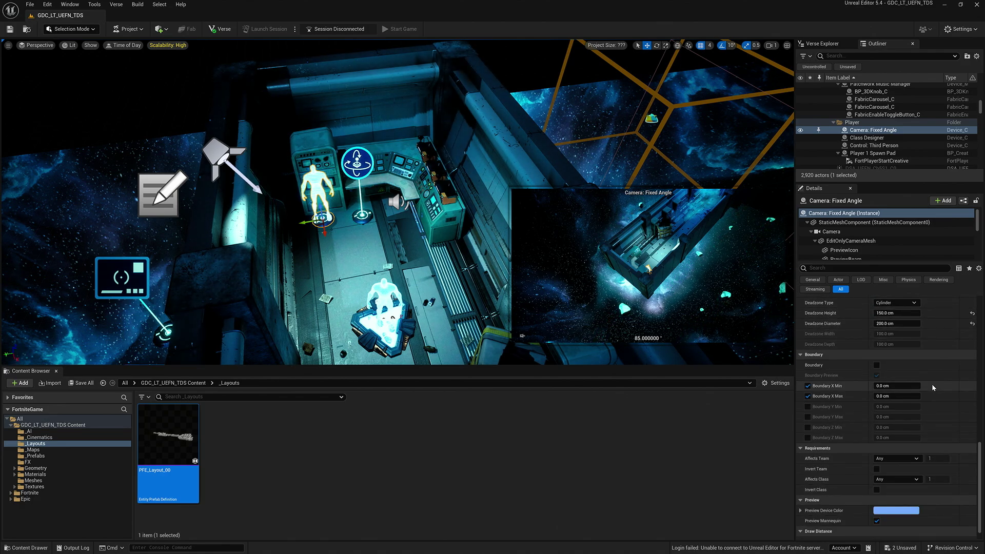
scroll(933, 383, "up", 6)
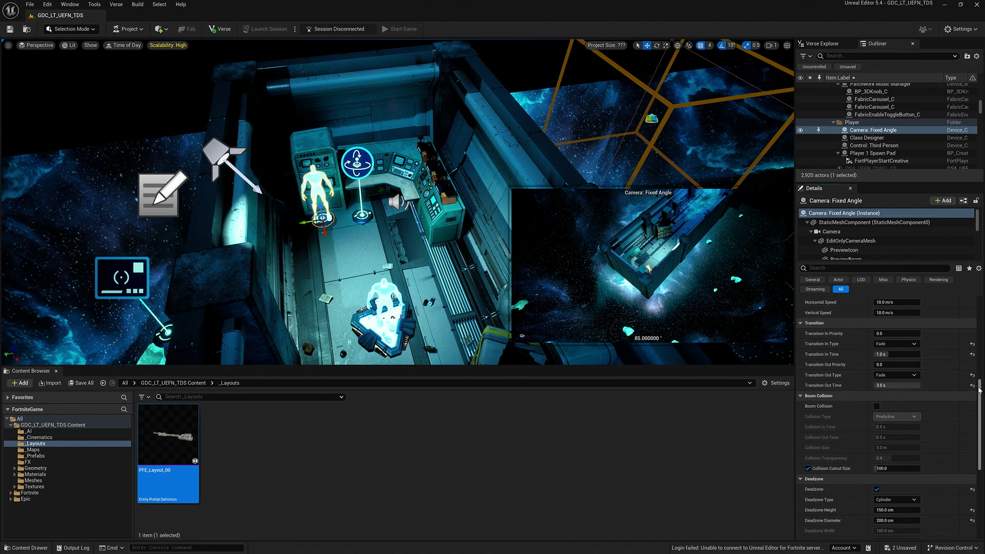
scroll(980, 389, "up", 10)
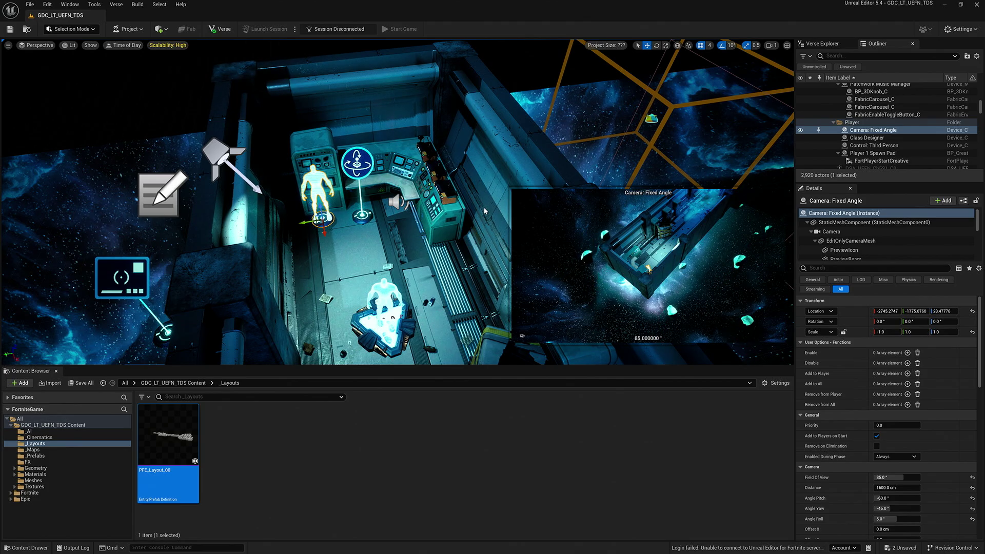
right_click_drag(484, 207, 485, 207)
right_click_drag(204, 109, 203, 110)
key("2")
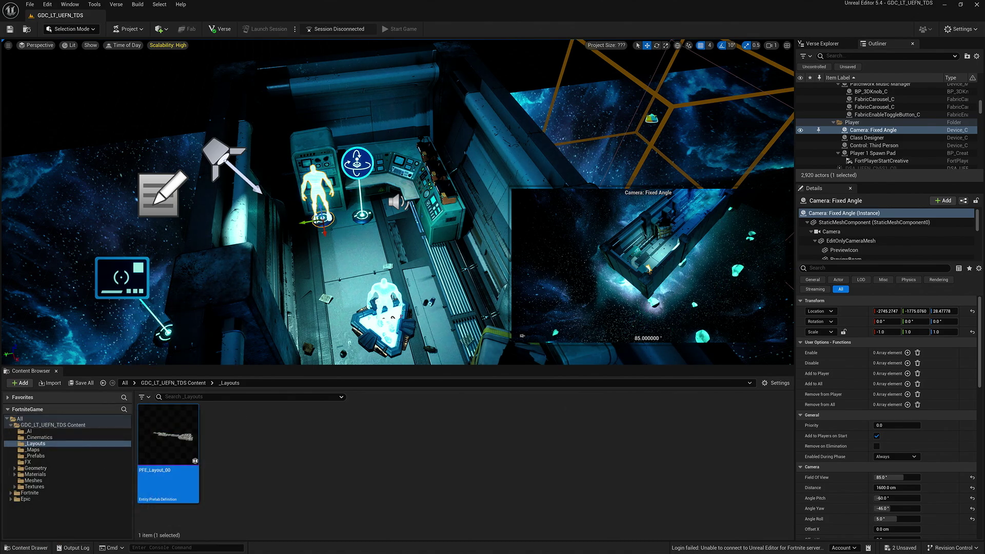
Step: Select the Control: Third Person device and review its Movement facing, 1.2x speed and 1000 cm targeting settings
left_click(357, 164)
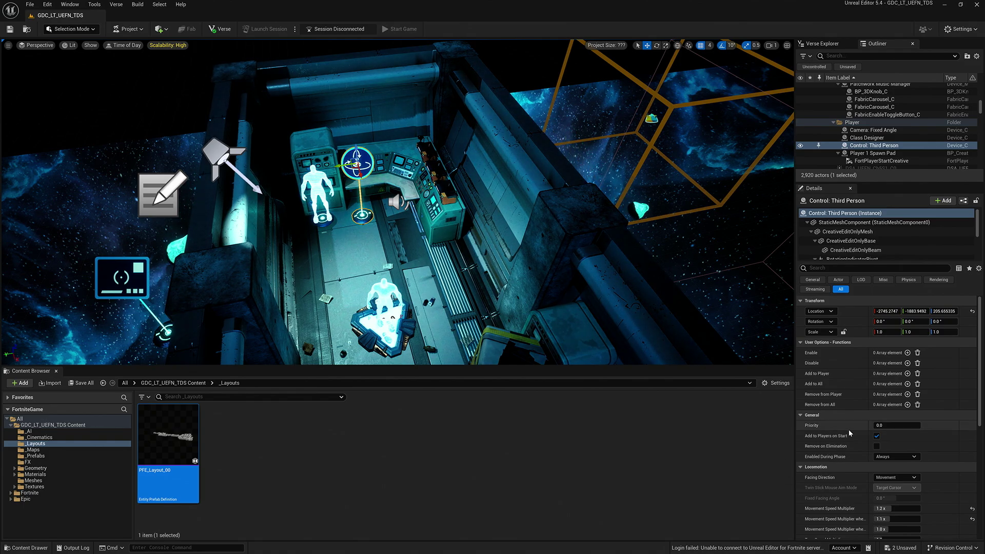
scroll(851, 435, "down", 3)
scroll(846, 447, "up", 2)
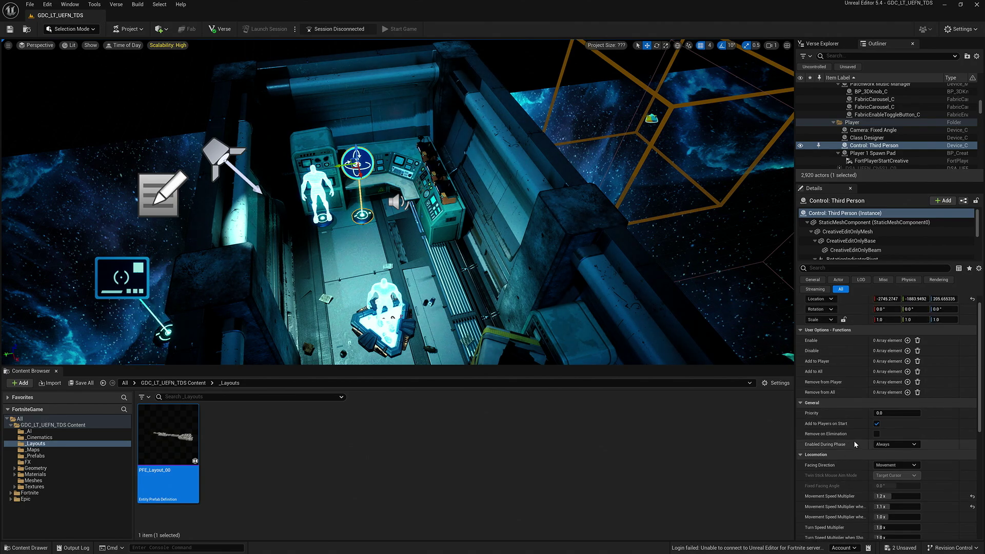
scroll(865, 403, "down", 2)
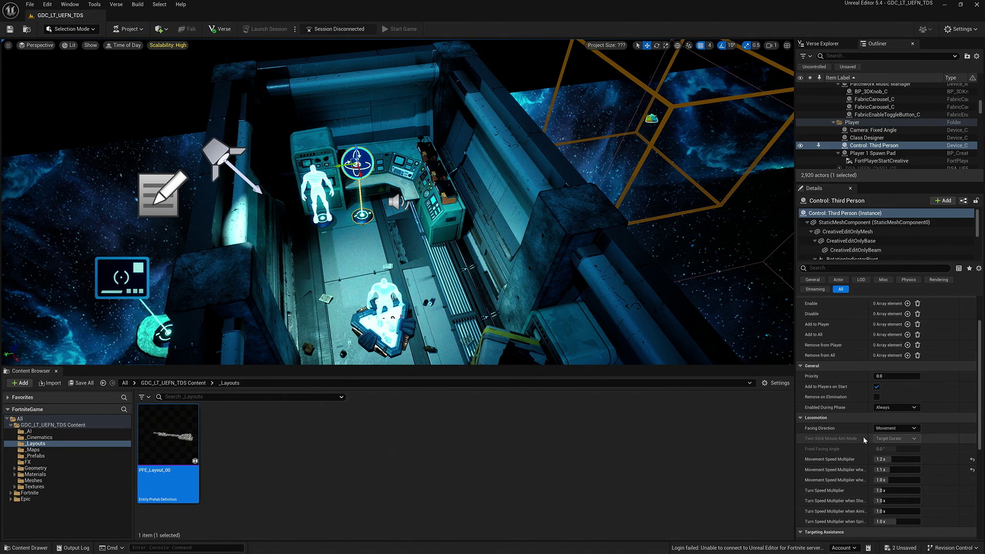
scroll(863, 436, "down", 3)
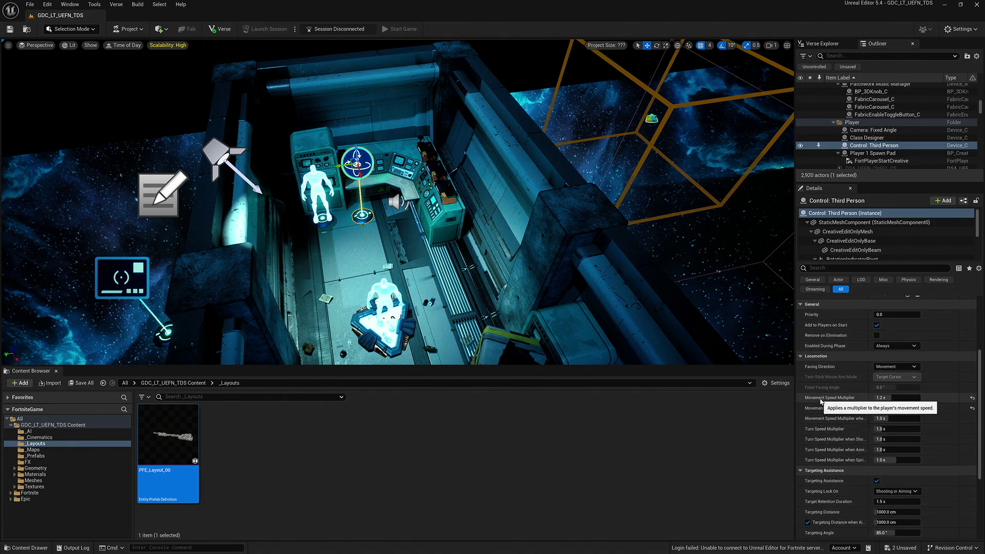
scroll(821, 401, "down", 2)
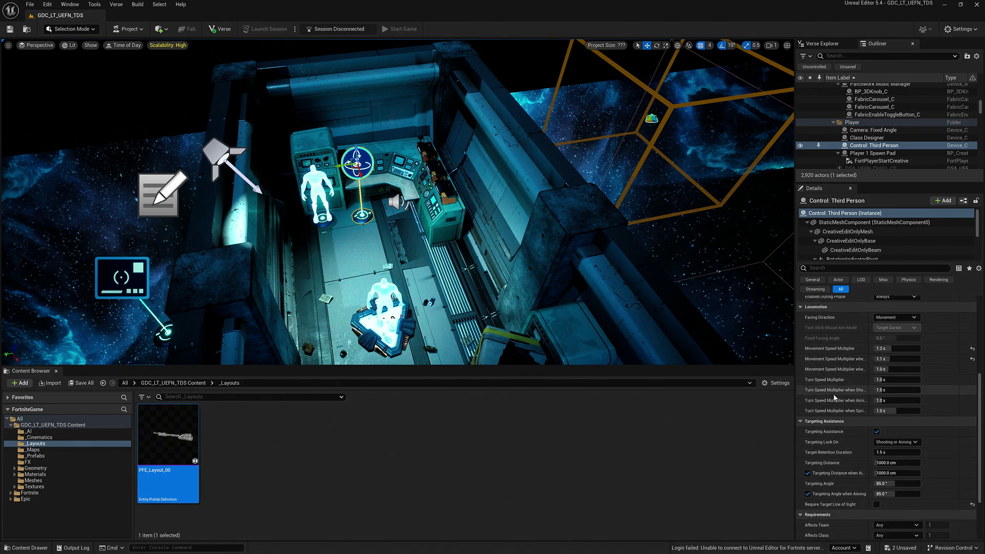
scroll(839, 420, "down", 1)
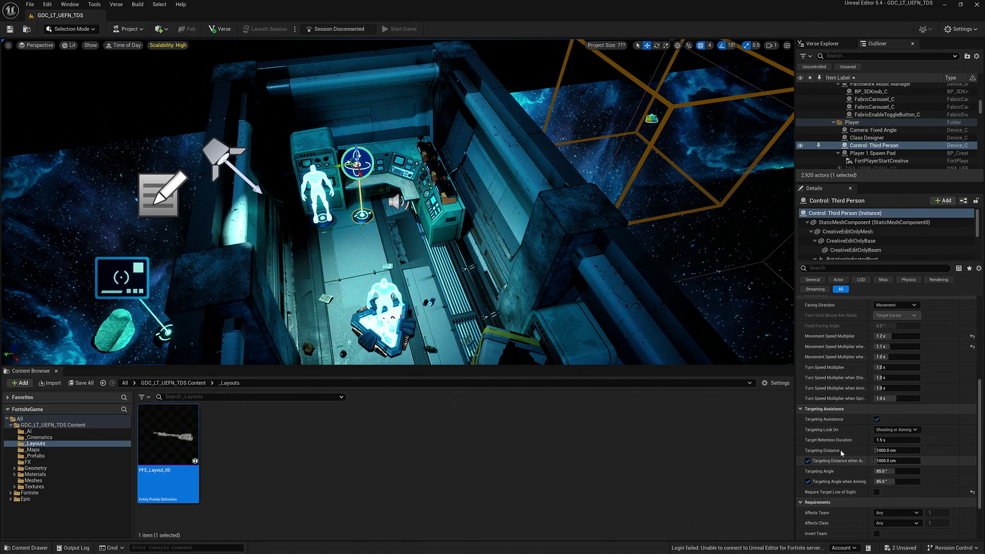
scroll(841, 451, "up", 8)
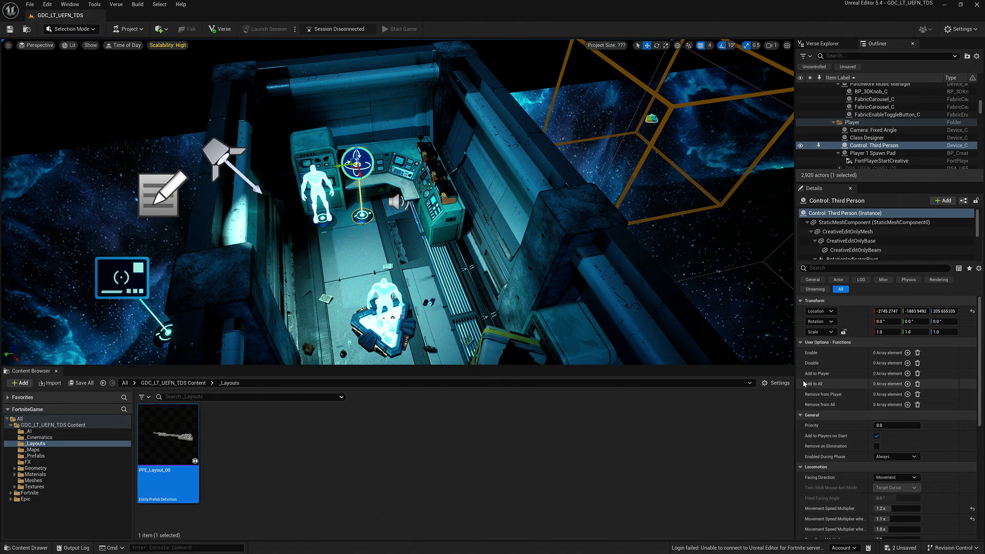
Step: Show the Class Designer's Space Person (slot 1) class settings, then jump to overhead bookmark 3
left_click(395, 201)
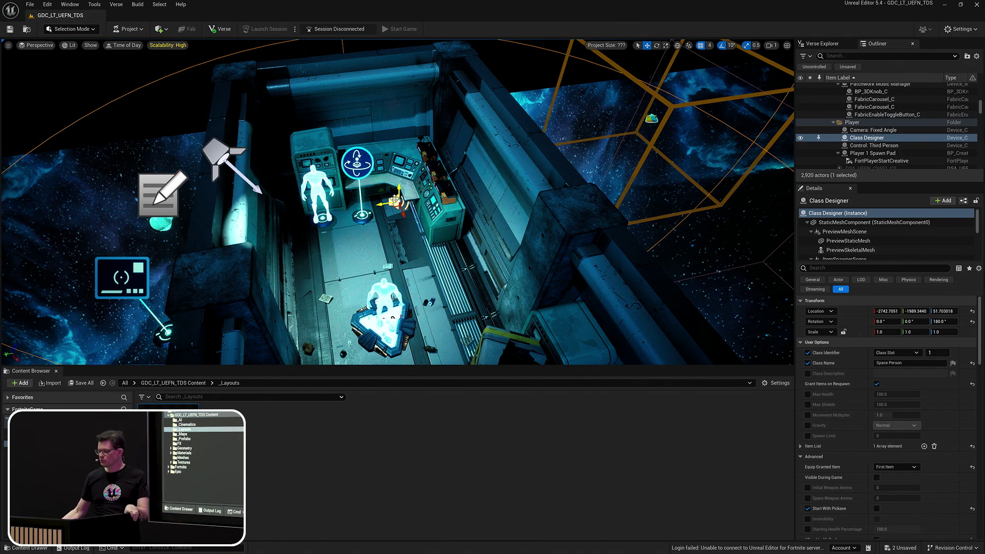
left_click(903, 363)
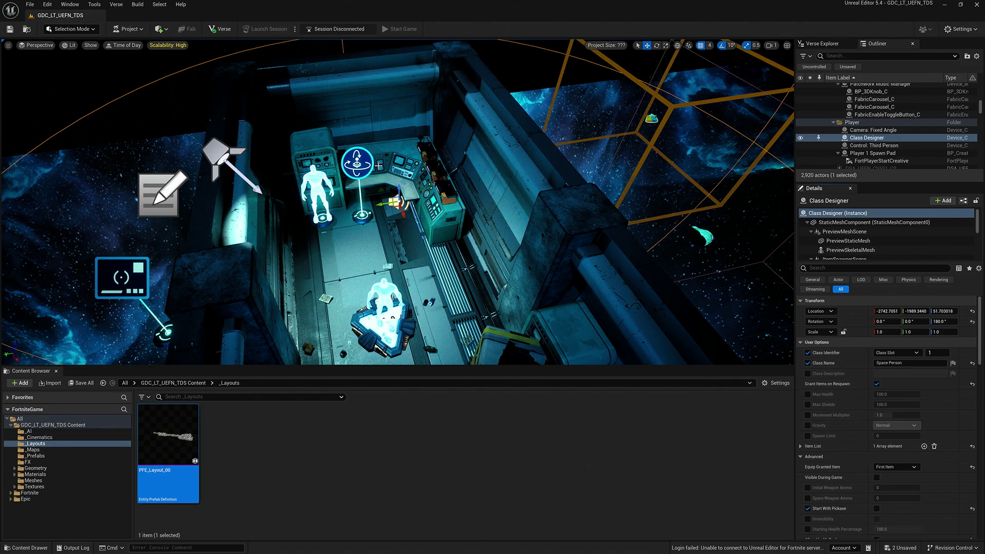
key("3")
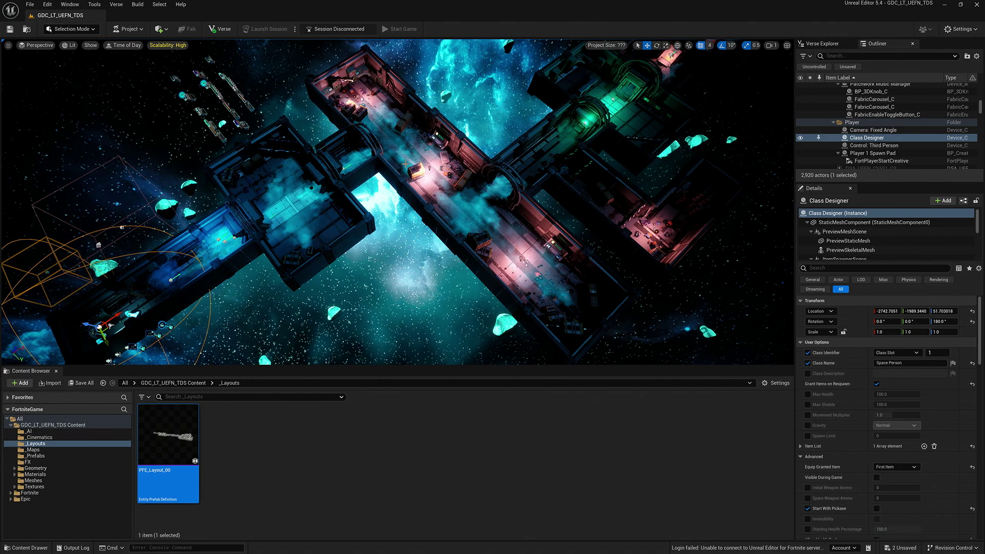
Step: Unhide the AI folder's creature spawners in the Outliner, then return to close-up bookmark 2
scroll(821, 87, "up", 10)
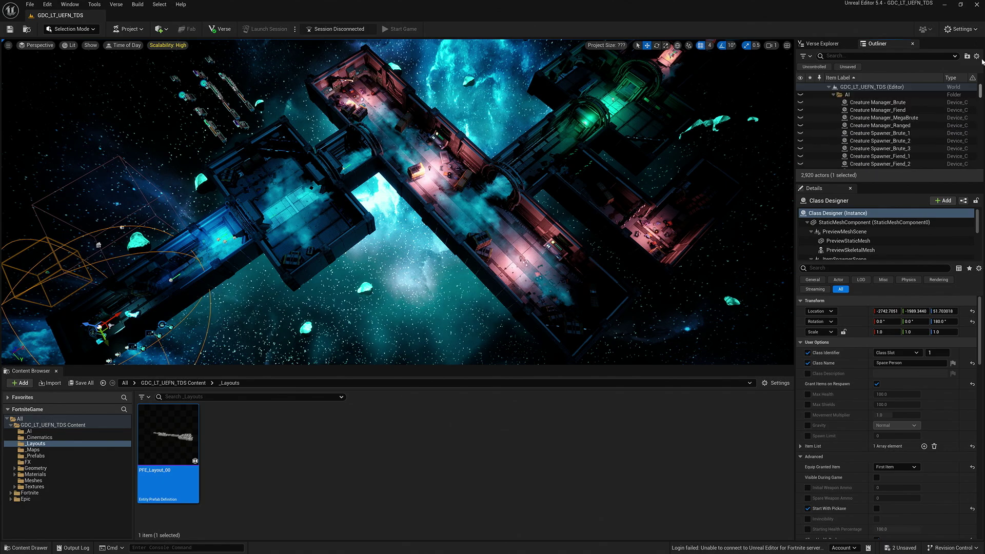
left_click(801, 95)
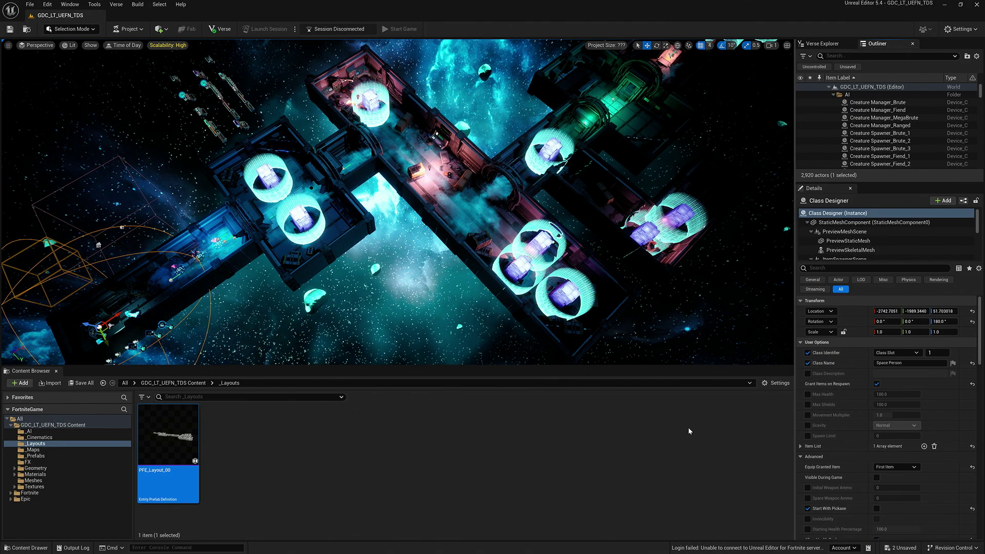
scroll(912, 451, "down", 2)
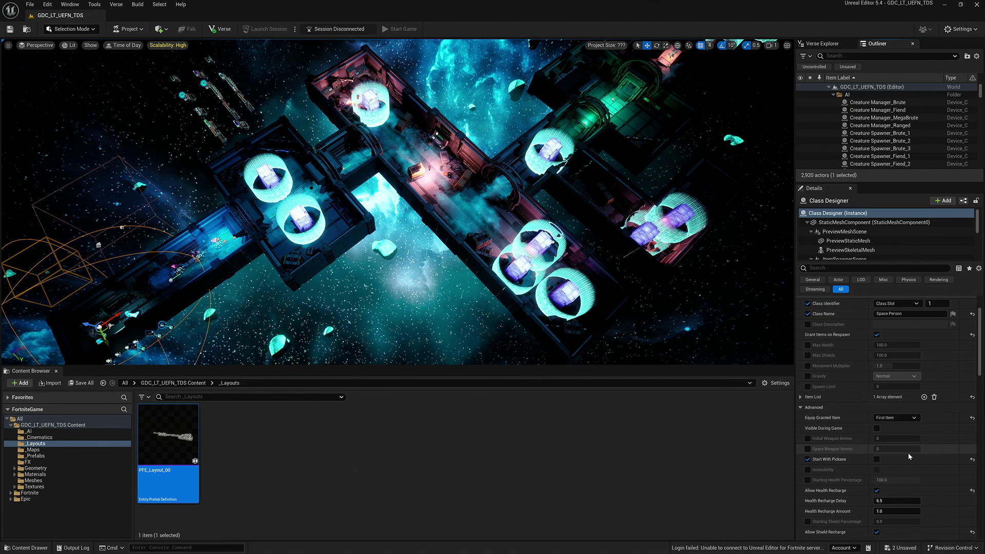
scroll(896, 451, "up", 2)
scroll(894, 449, "up", 1)
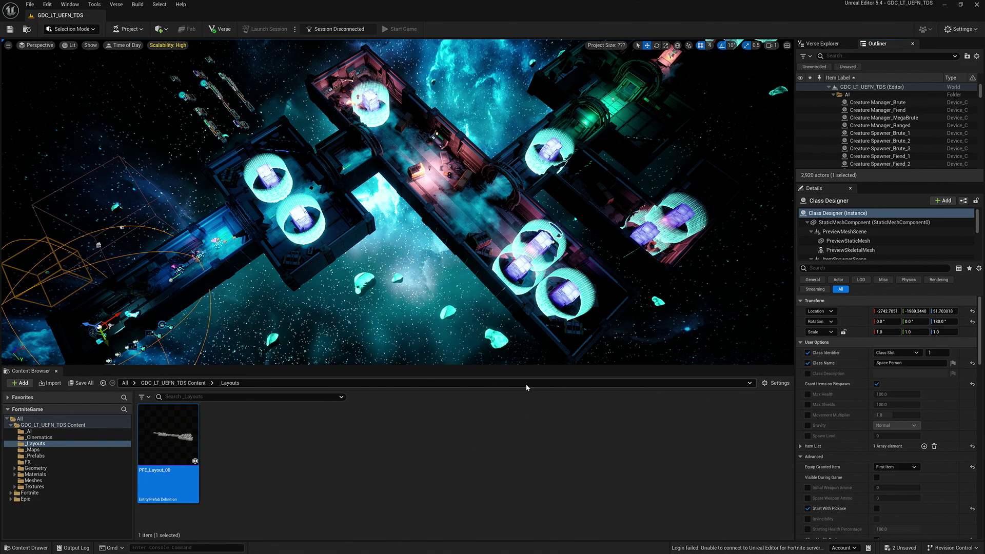
key("2")
key("2")
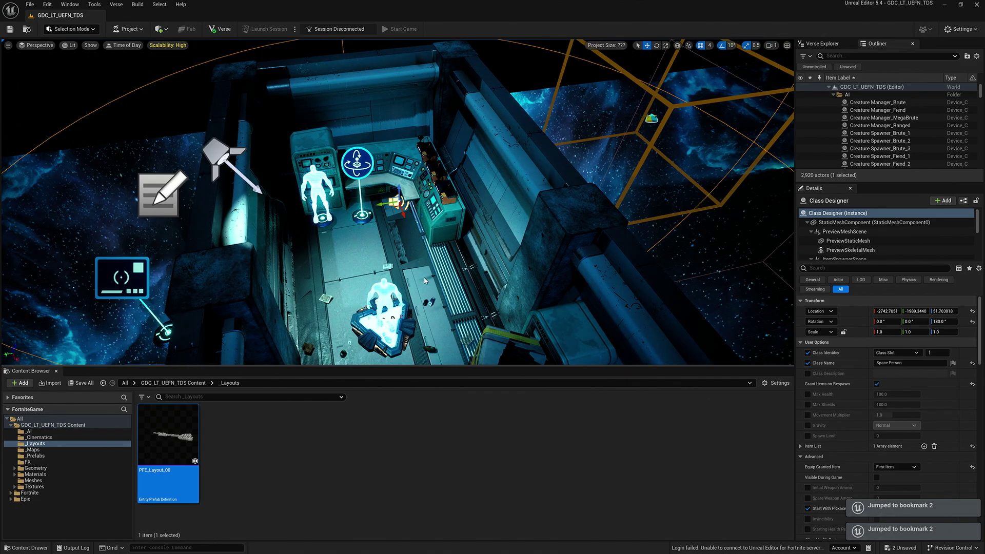
Step: Select Creature Spawner_Brute_2, keep its Red Brute type, and focus the view on it
left_click(880, 141)
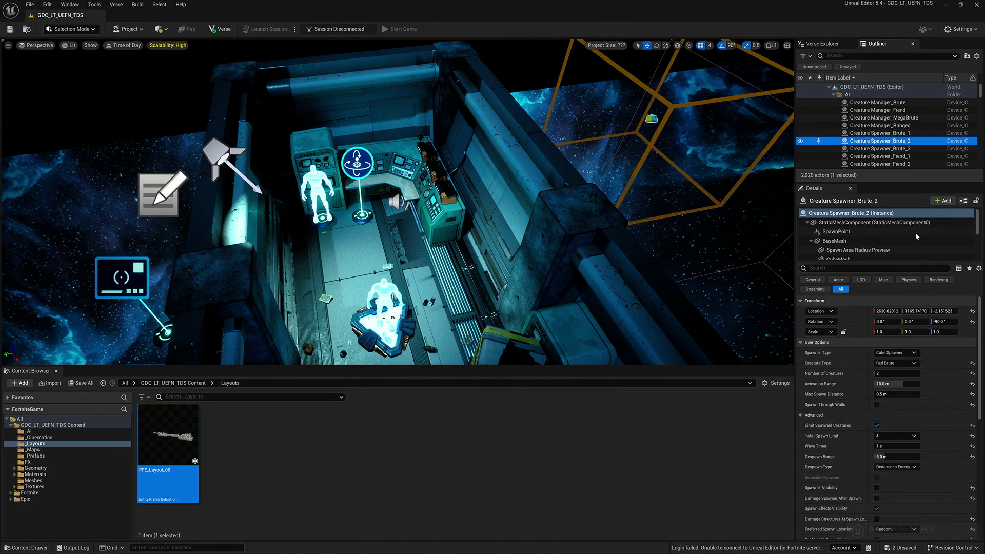
left_click(903, 362)
key("Escape")
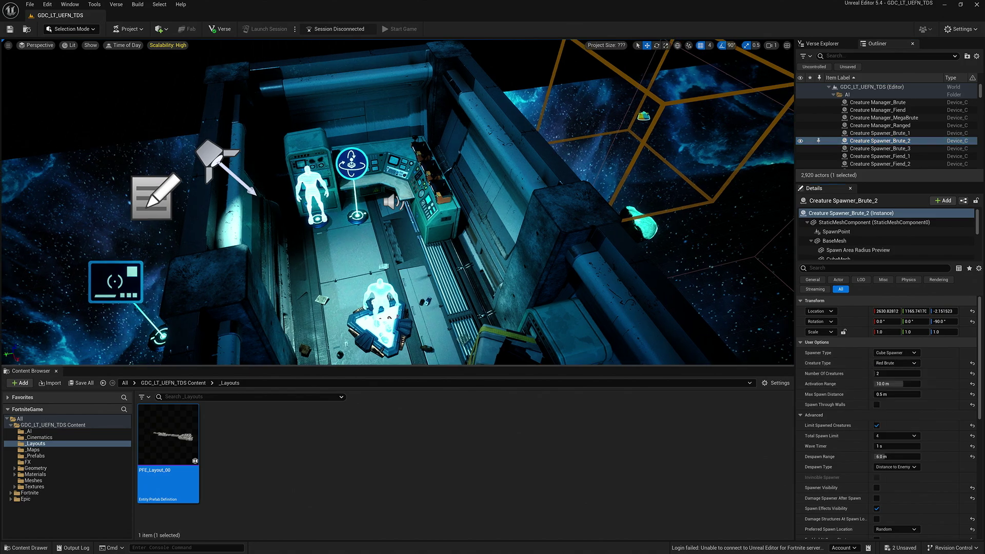
key("f")
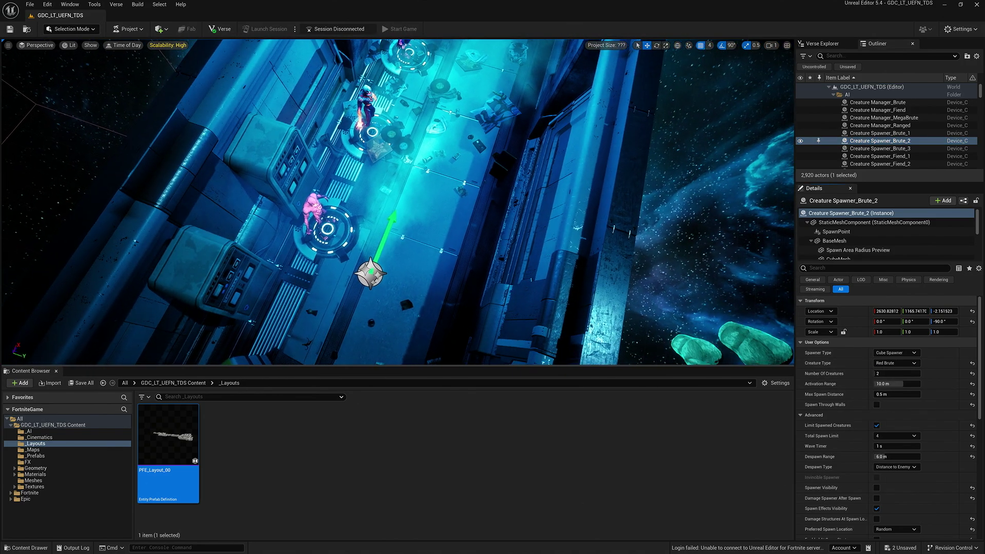
Step: Fly down to the consoles and select Creature Manager_Fiend to see its Red Fiend, Health 25 settings
left_click_drag(527, 254, 492, 241, "alt")
left_click(527, 254)
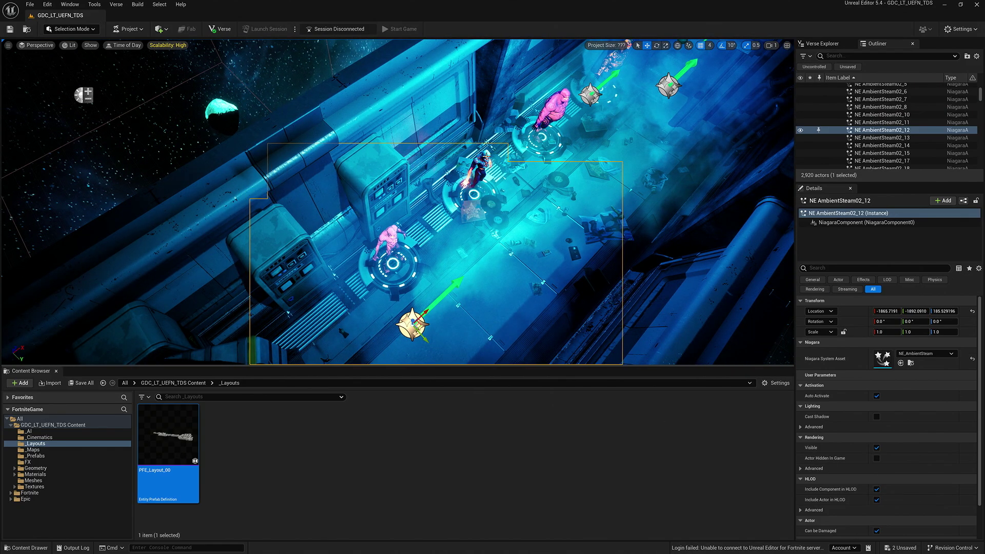
key("Escape")
right_click_drag(527, 253, 498, 190)
left_click(251, 241)
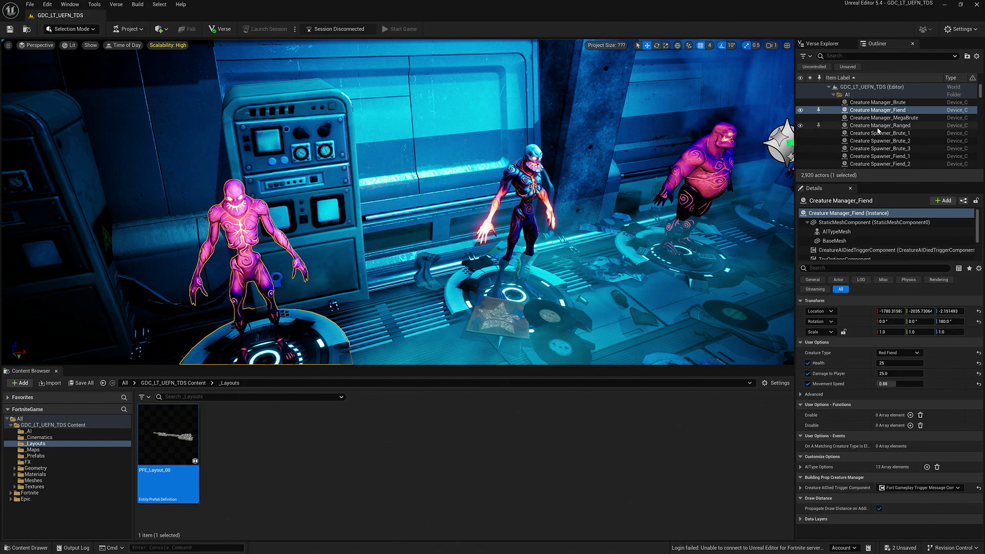
scroll(878, 131, "down", 10)
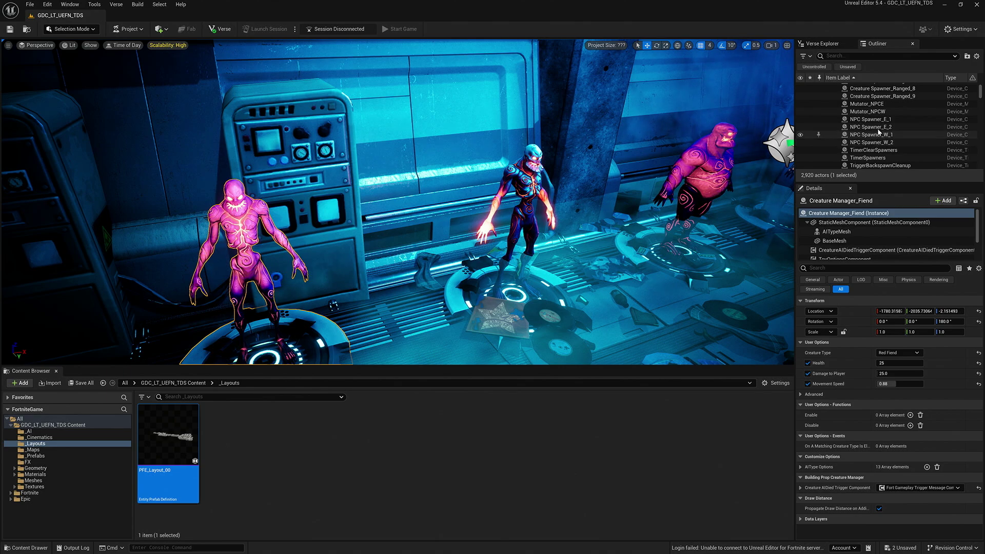
Step: Focus NPC Spawner_E_1 and open its NPC_FriendlyGuard_01 character definition asset
double_click(870, 119)
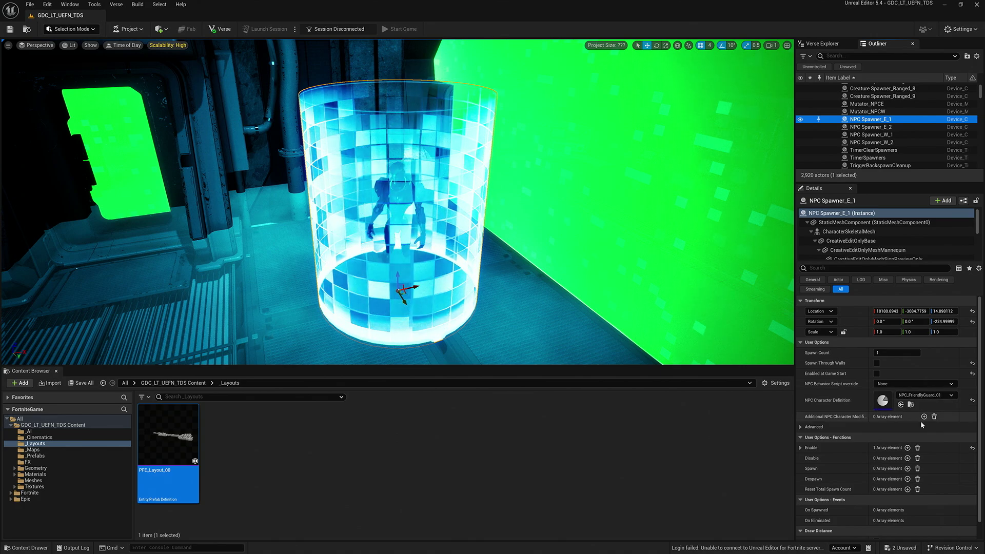
left_click(912, 405)
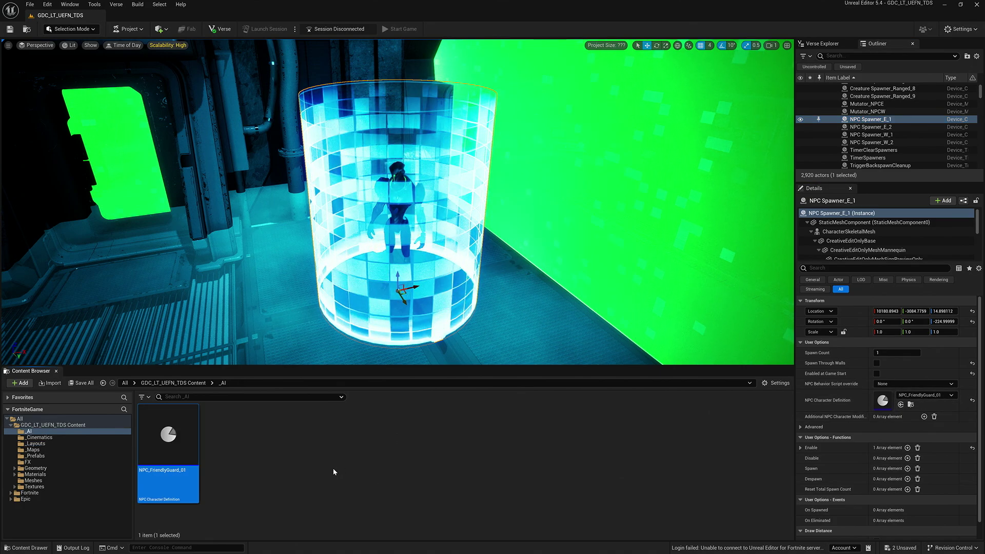
double_click(161, 444)
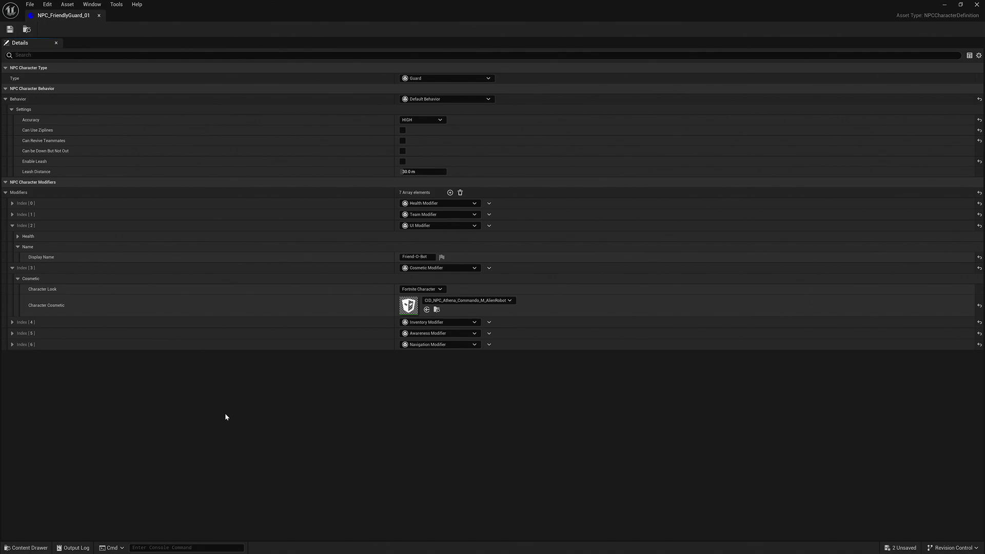
left_click(445, 78)
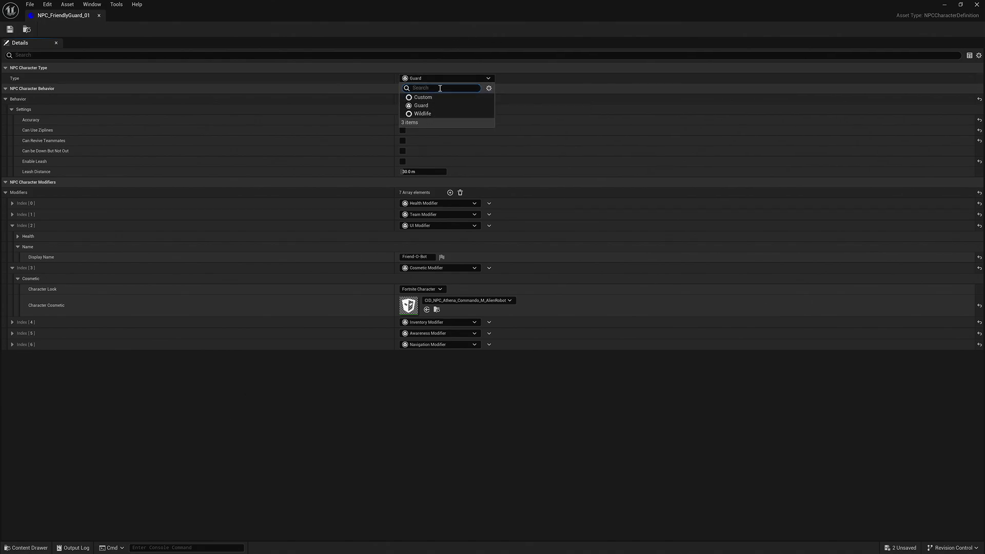
left_click(557, 85)
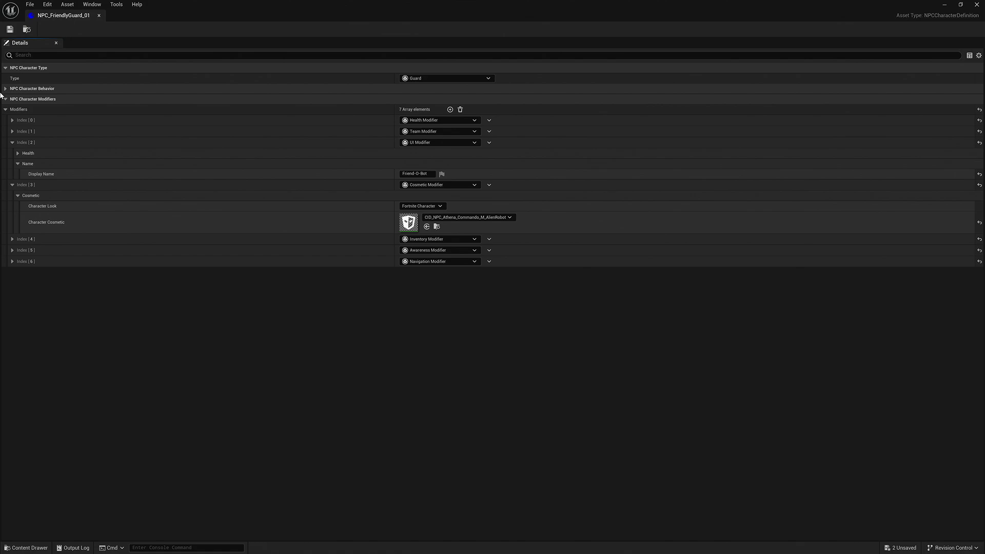
left_click(189, 87)
left_click(433, 78)
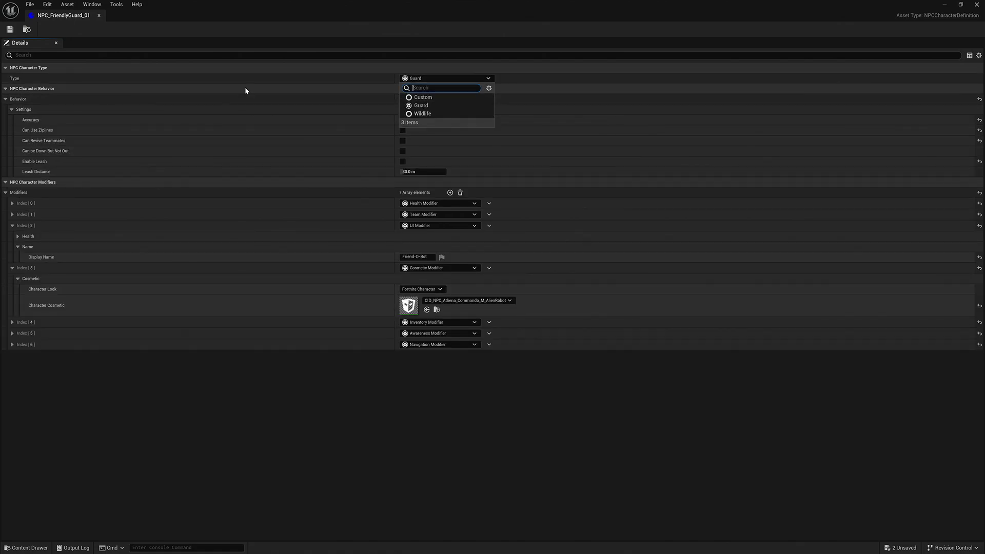
left_click(258, 99)
left_click(426, 100)
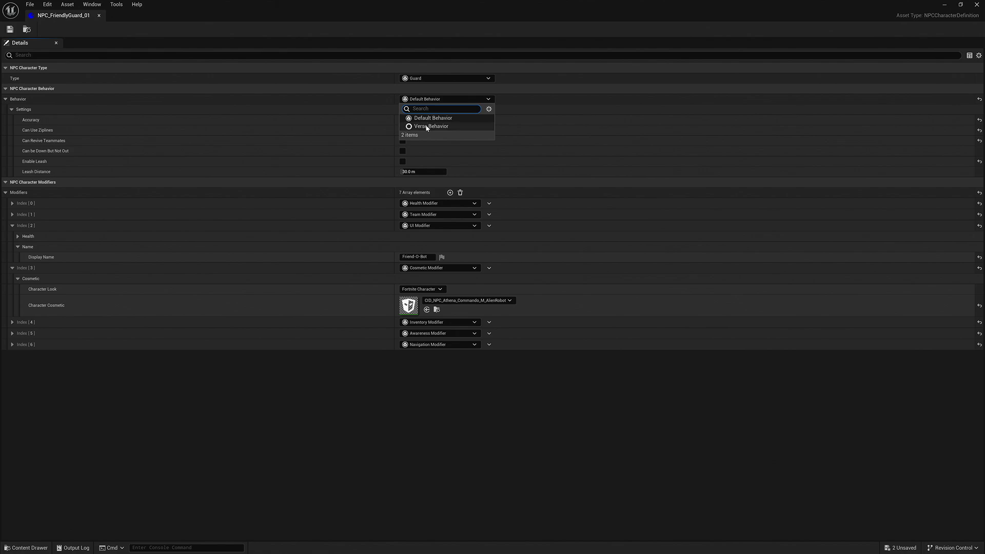
left_click(381, 118)
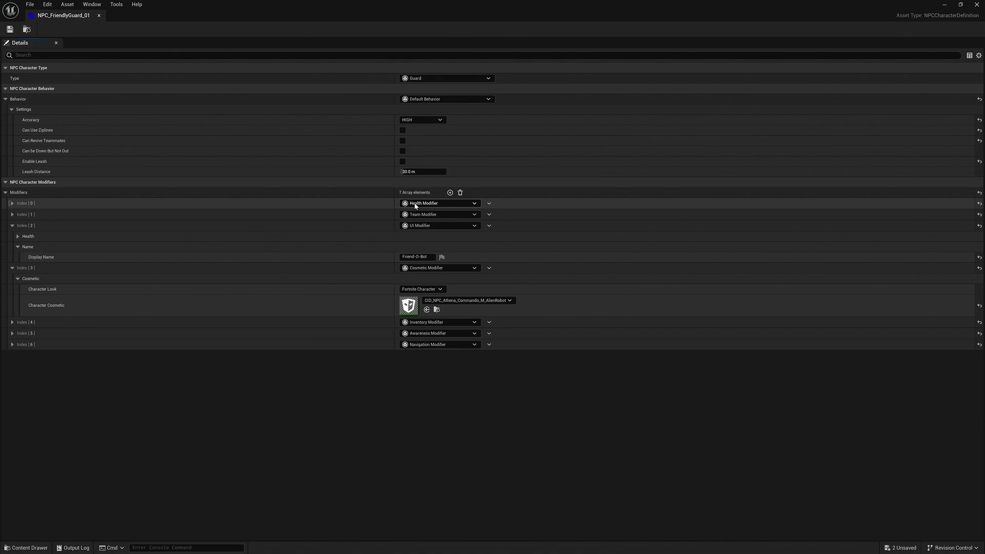
Step: Add an eighth modifier, Index [7], as an Effects Modifier, keeping the Friend-O-Bot display name
left_click(450, 193)
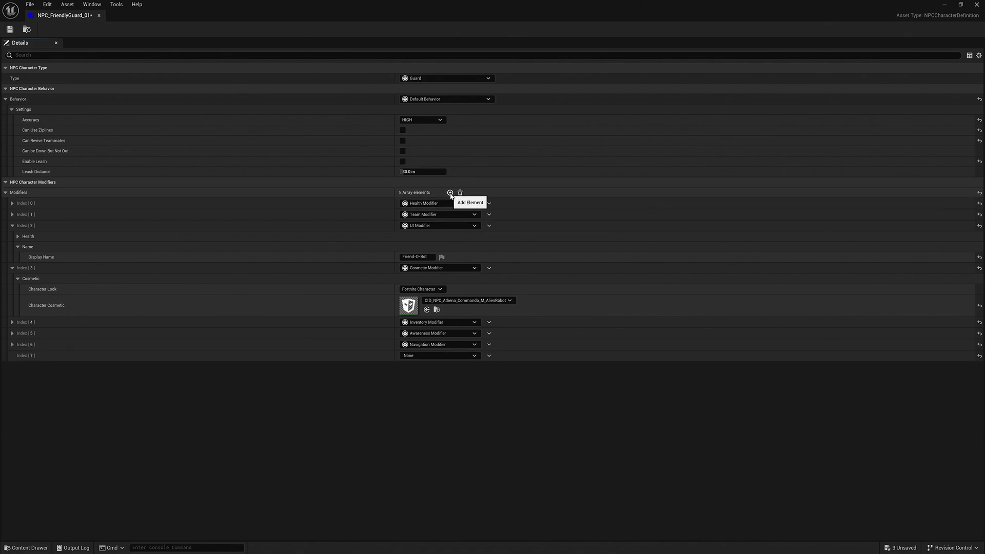
left_click(408, 356)
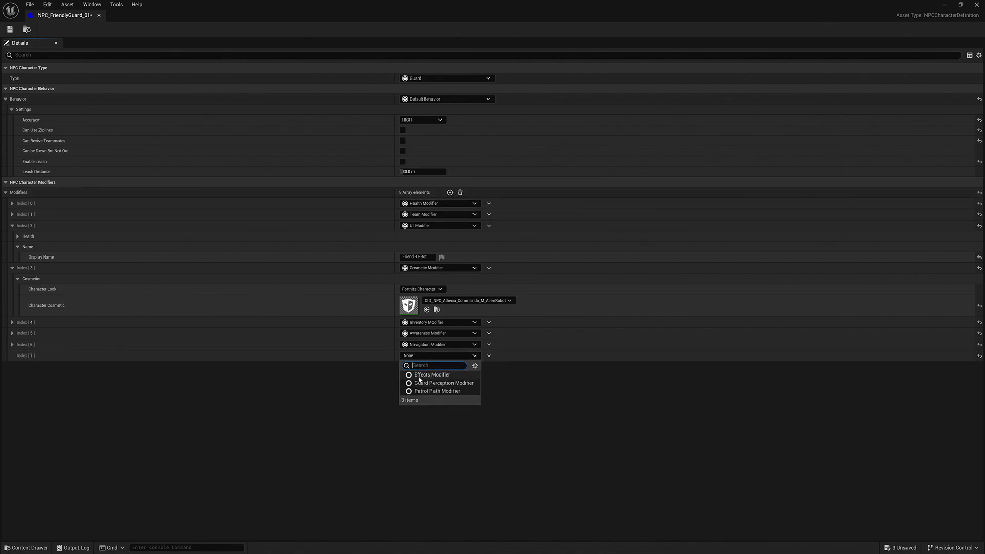
left_click(431, 375)
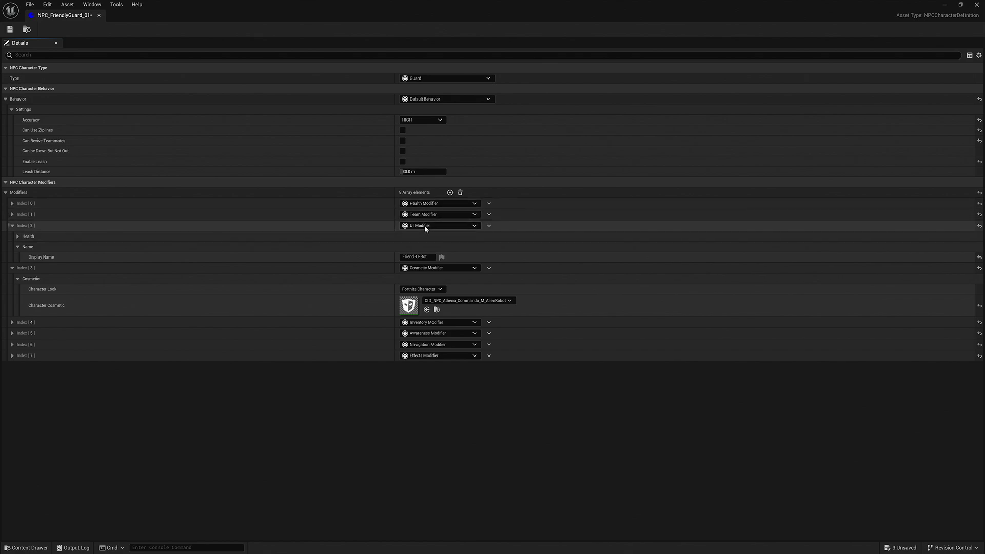
left_click(428, 257)
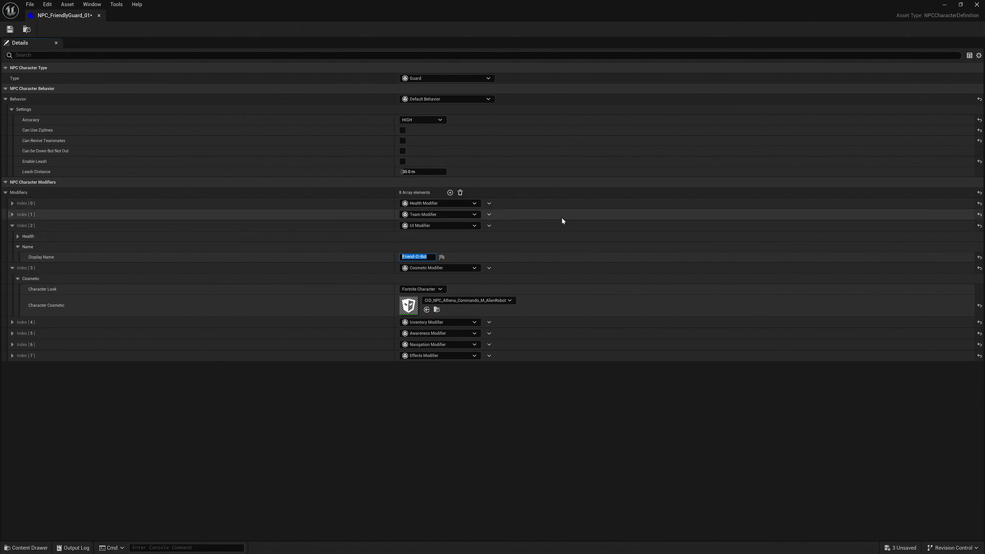
left_click(577, 247)
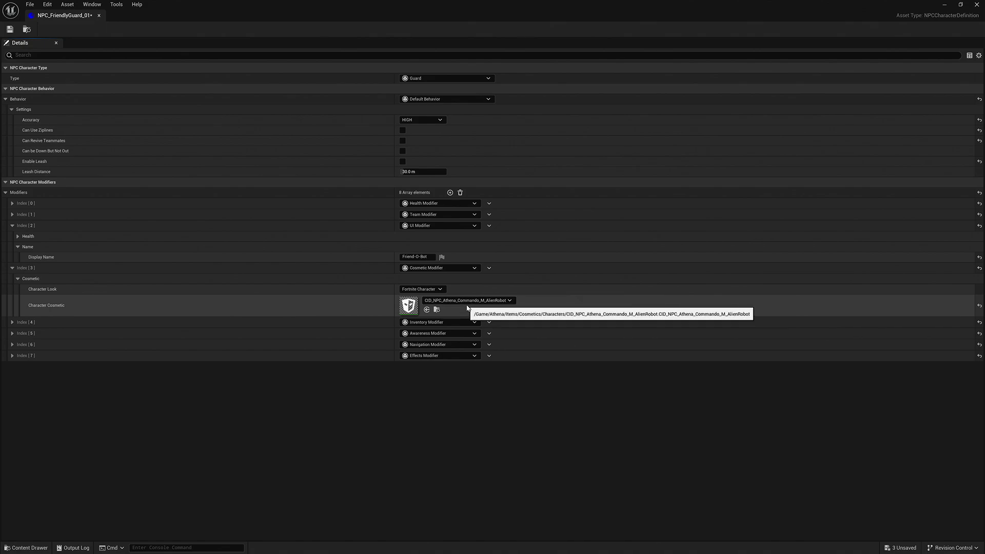
Step: Set the guard's look to Fortnite Character CID_883_Athena_Commando_M_ChOneJonesy and close the definition
left_click(424, 290)
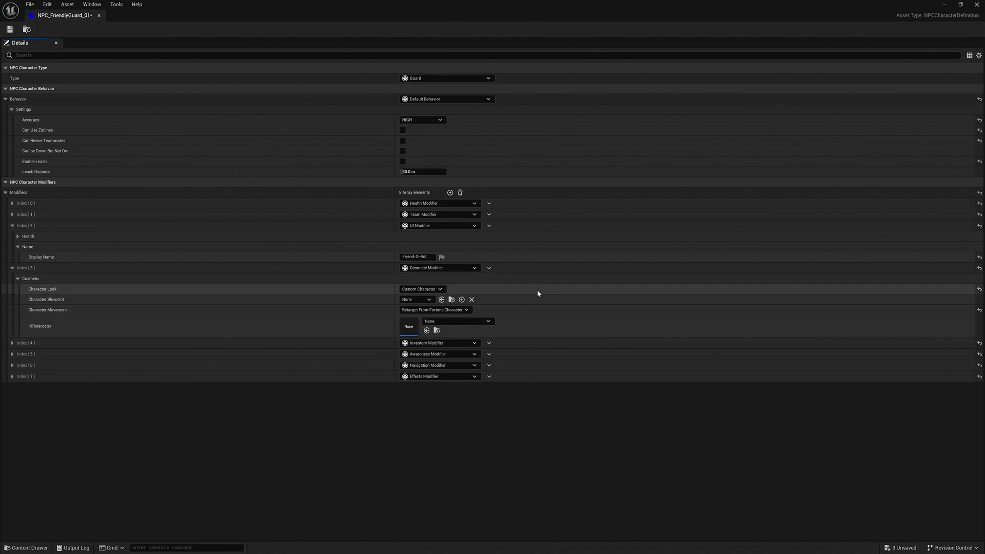
left_click(435, 290)
left_click(423, 299)
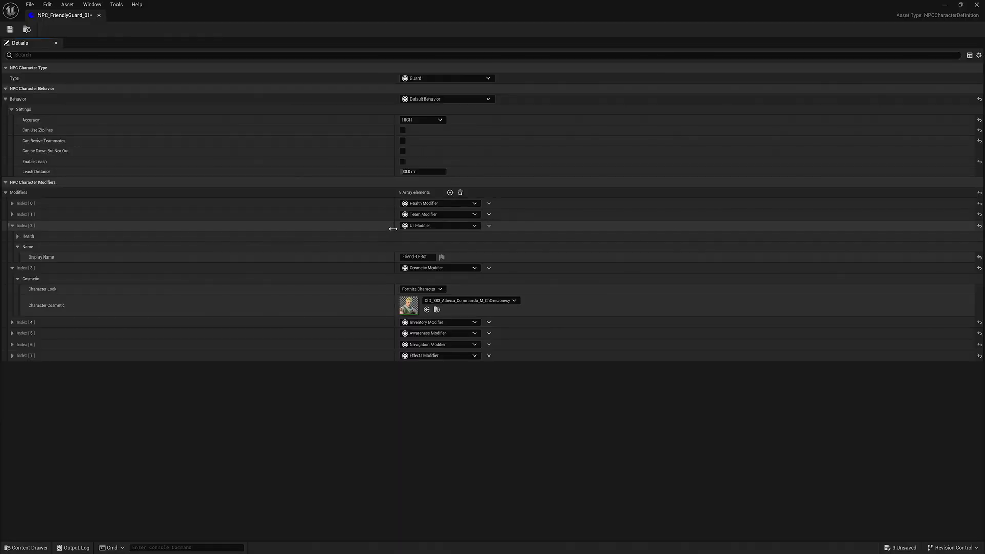
left_click(100, 15)
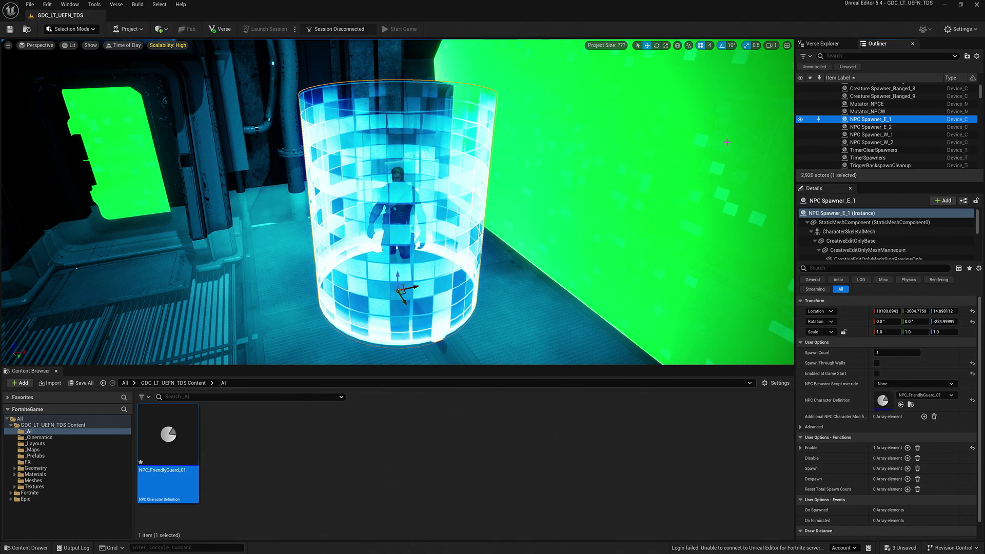
Step: Check that the spawner's VerseTagMarkup component carries the spawner_friendly gameplay tag
scroll(872, 237, "down", 2)
left_click(871, 241)
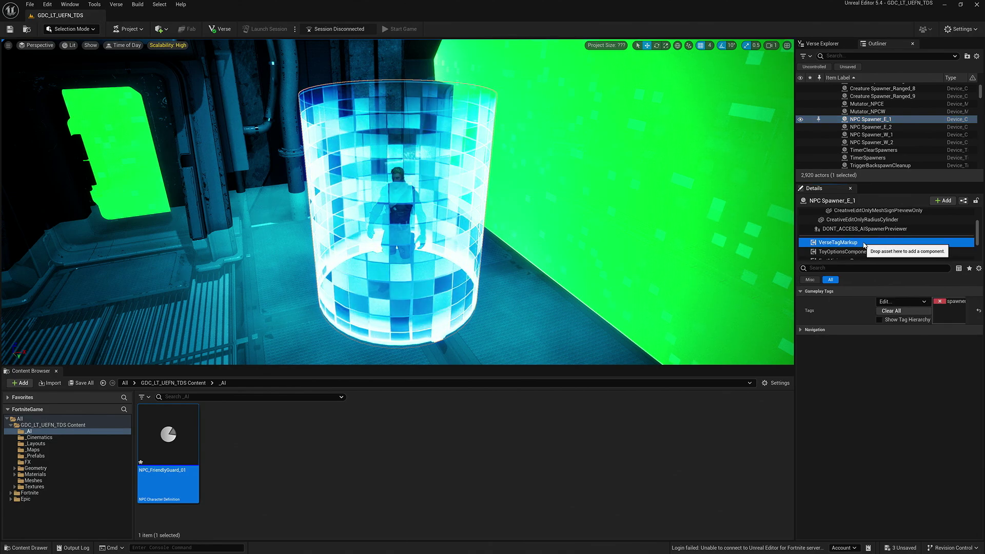
left_click(902, 301)
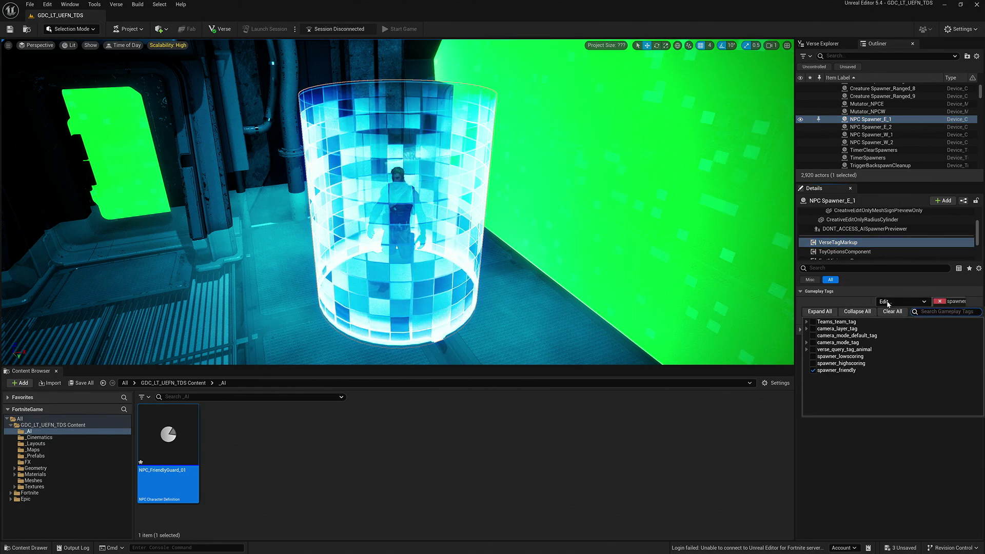
left_click(869, 478)
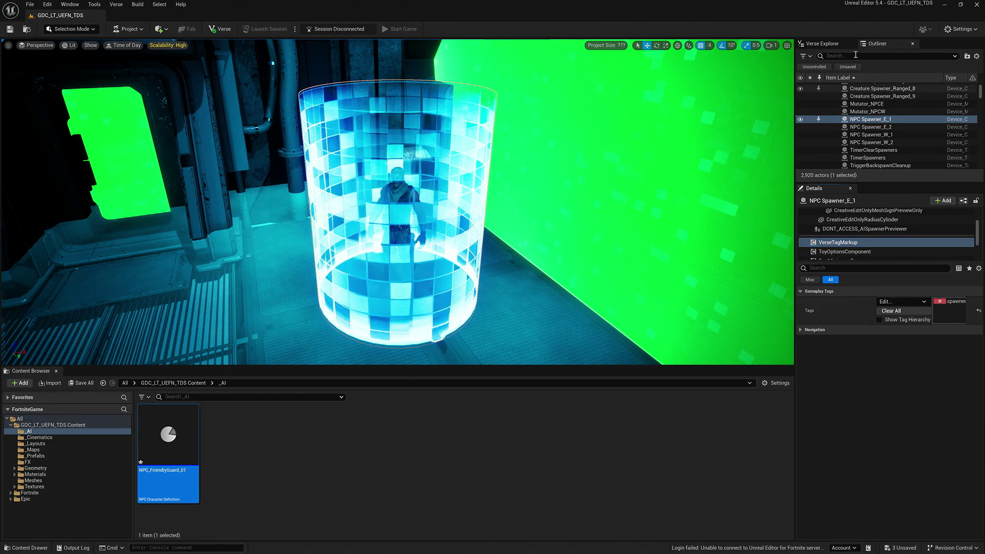
Step: Open TDS_GameplayTags.verse from the Verse Explorer in VS Code
left_click(836, 44)
left_click(842, 91)
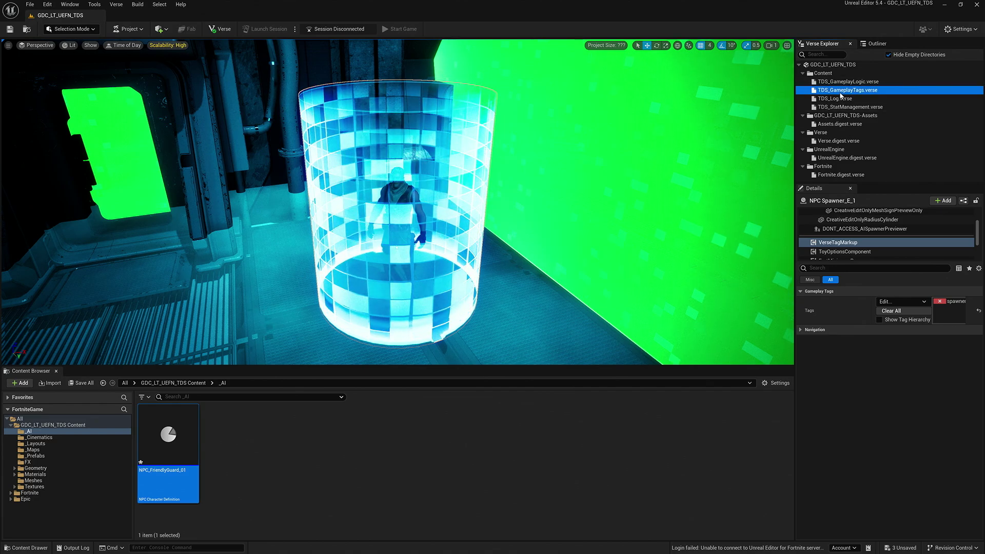
double_click(841, 95)
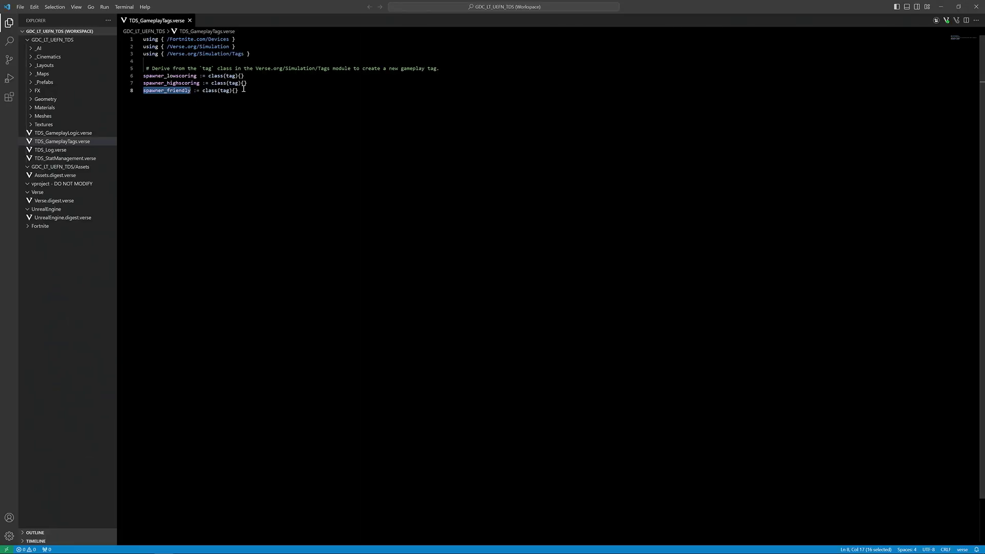
Step: Select the spawner_friendly definition line on line 8, then return to the Unreal Editor level
key("shift+Home")
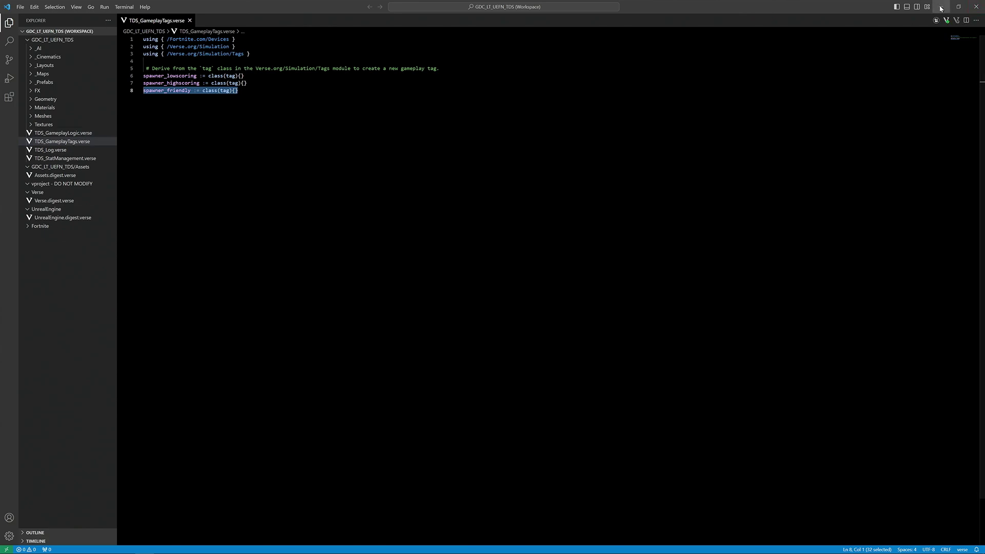
key("alt+Tab")
right_click_drag(563, 148, 574, 158)
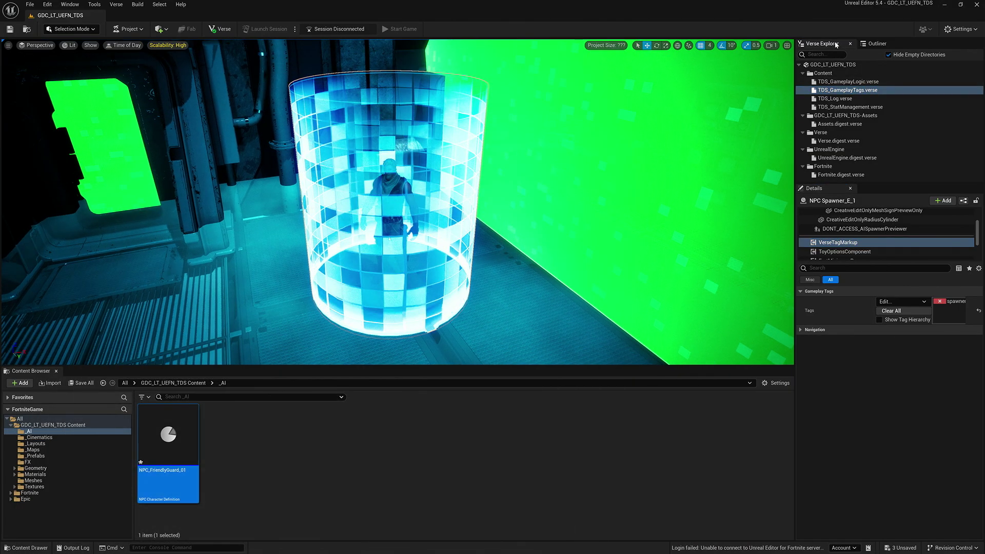
Step: Hide the AI folder's actors again and move the camera to bookmark 5
left_click(869, 44)
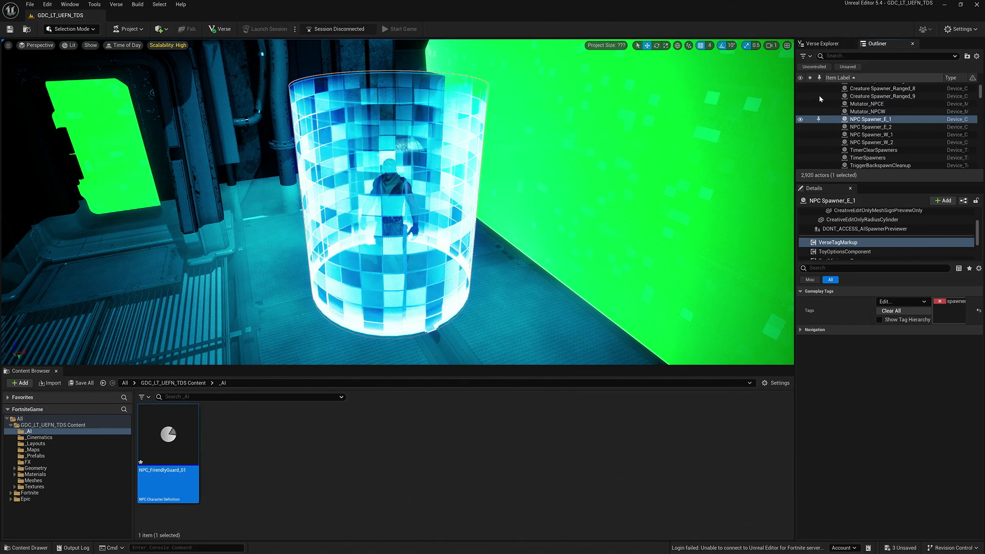
scroll(820, 102, "up", 5)
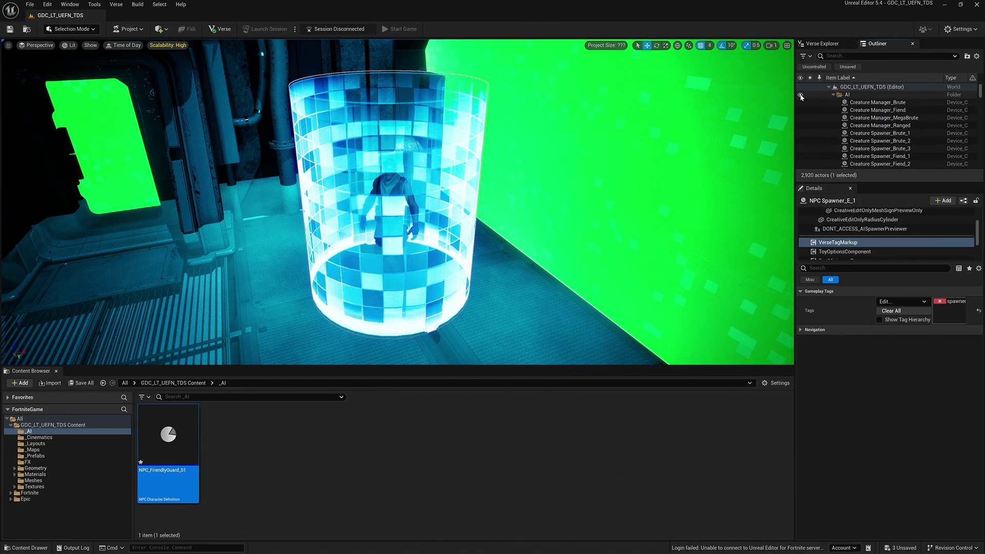
left_click(801, 94)
key("3")
key("4")
key("3")
key("2")
key("5")
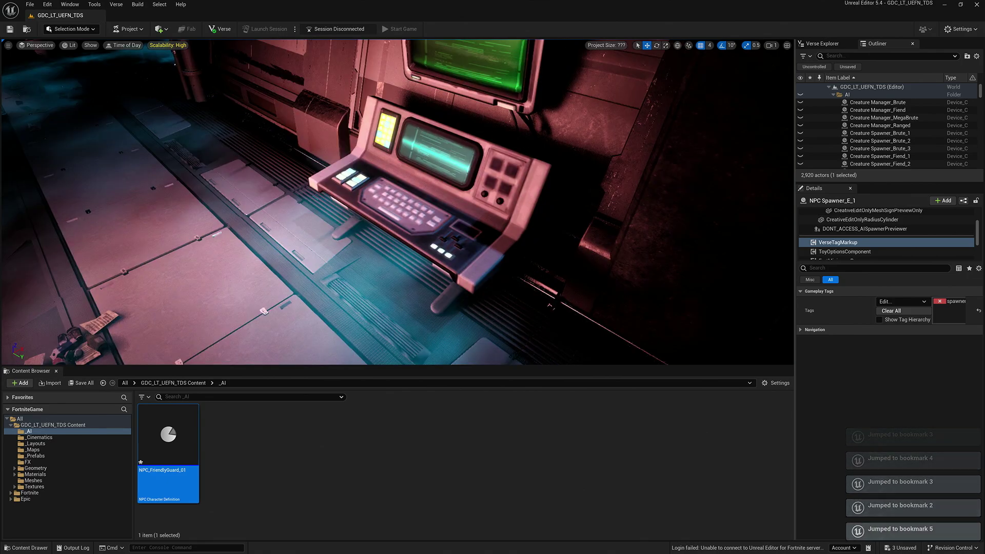
Step: Select the TDS GameplayLogic console device and bring up the project's Verse files
left_click(434, 185)
scroll(434, 184, "down", 10)
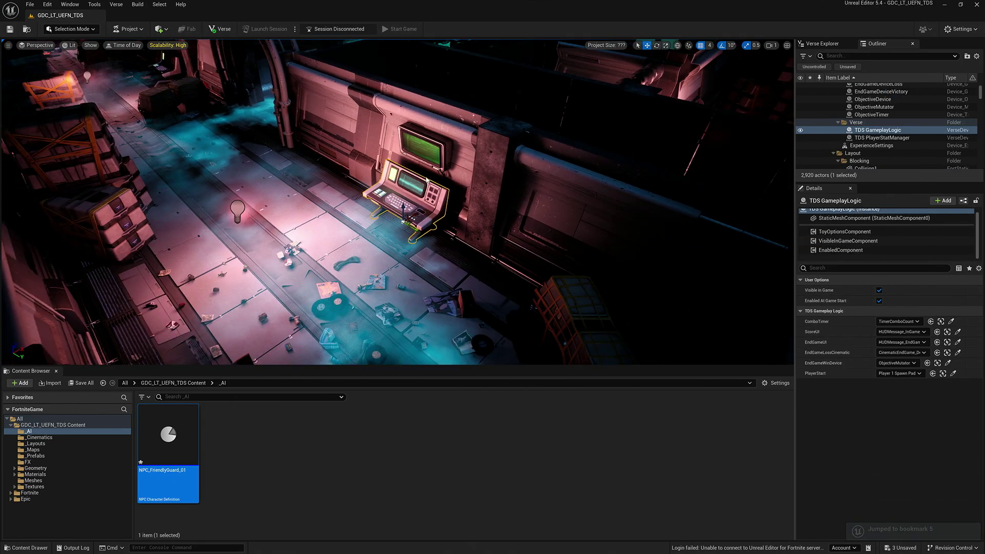
scroll(428, 175, "down", 2)
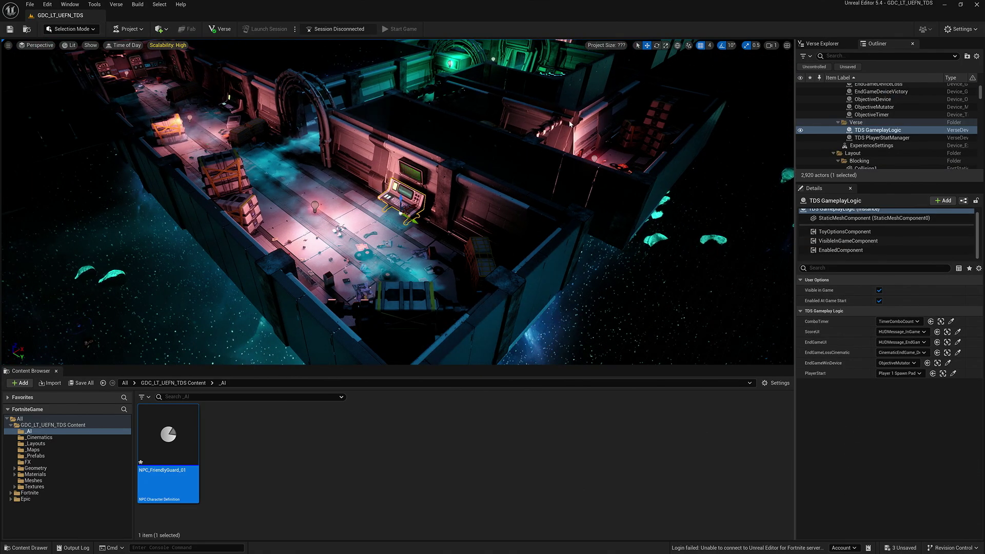
left_click(822, 44)
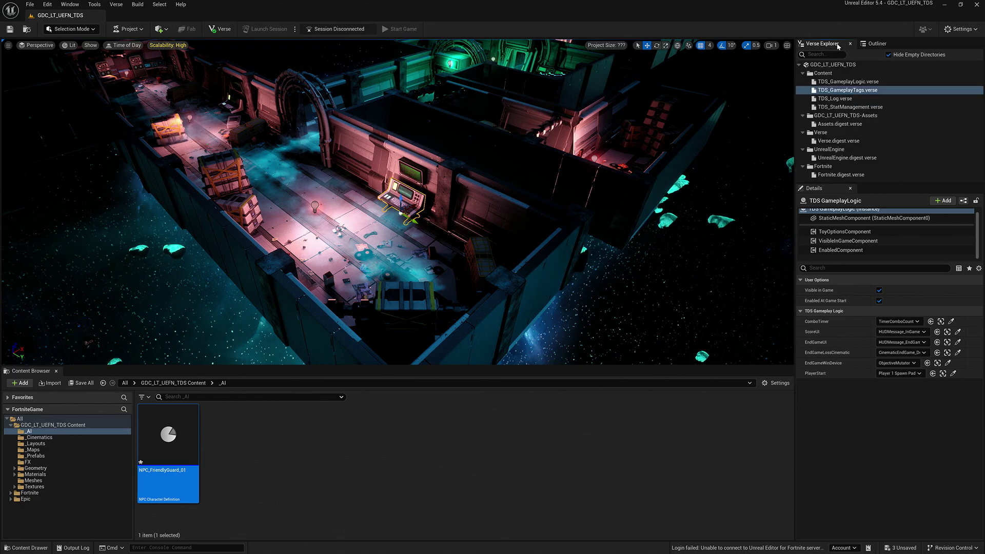
double_click(860, 82)
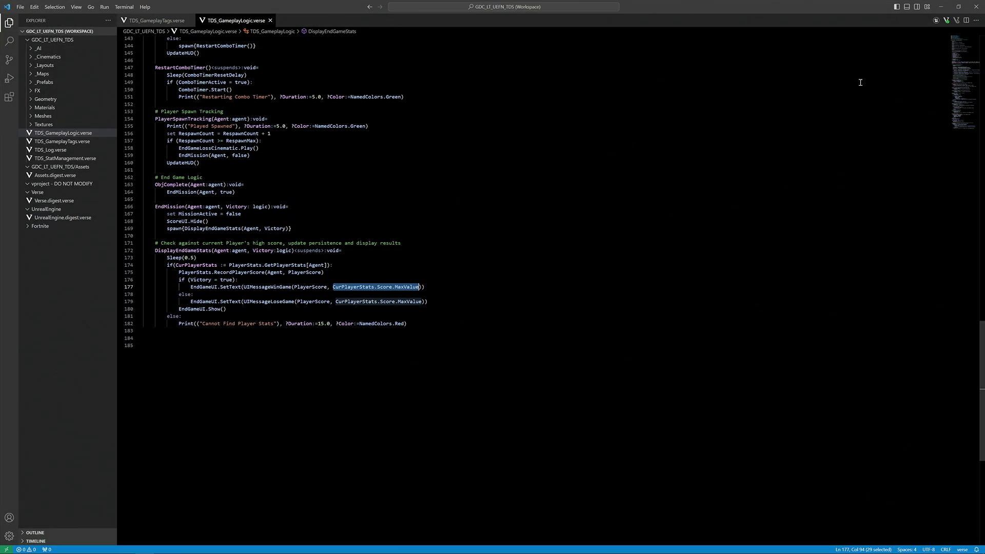
scroll(415, 192, "up", 15)
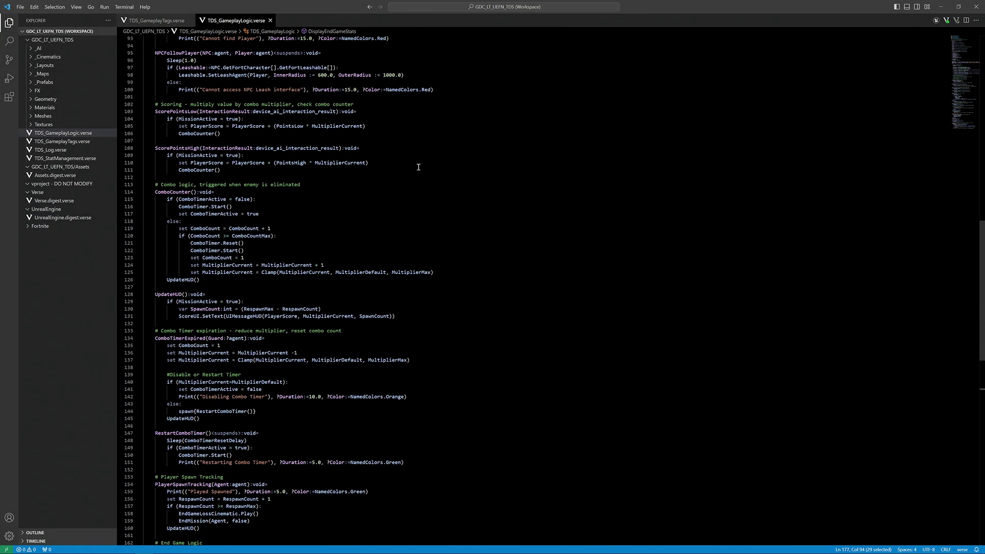
left_click_drag(980, 188, 980, 31)
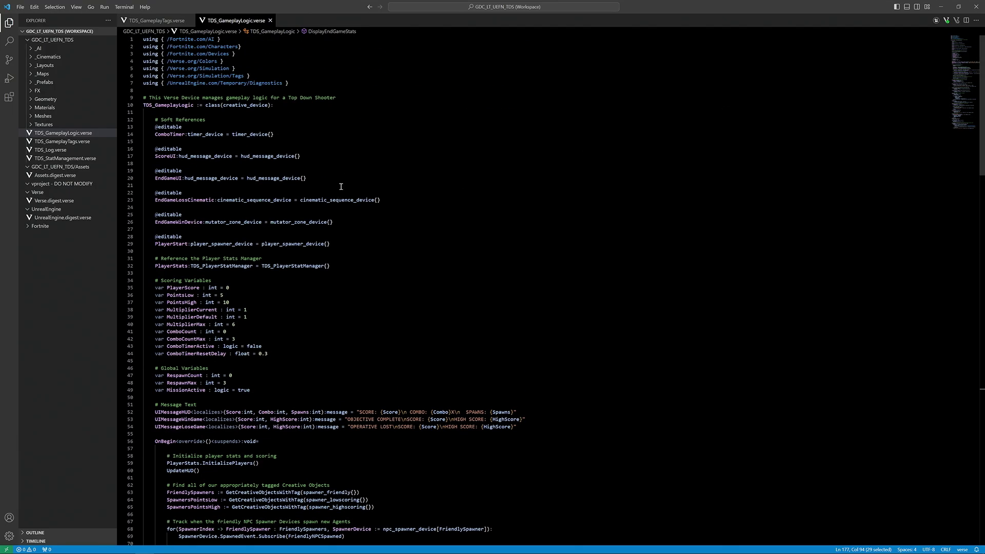
scroll(337, 159, "down", 10)
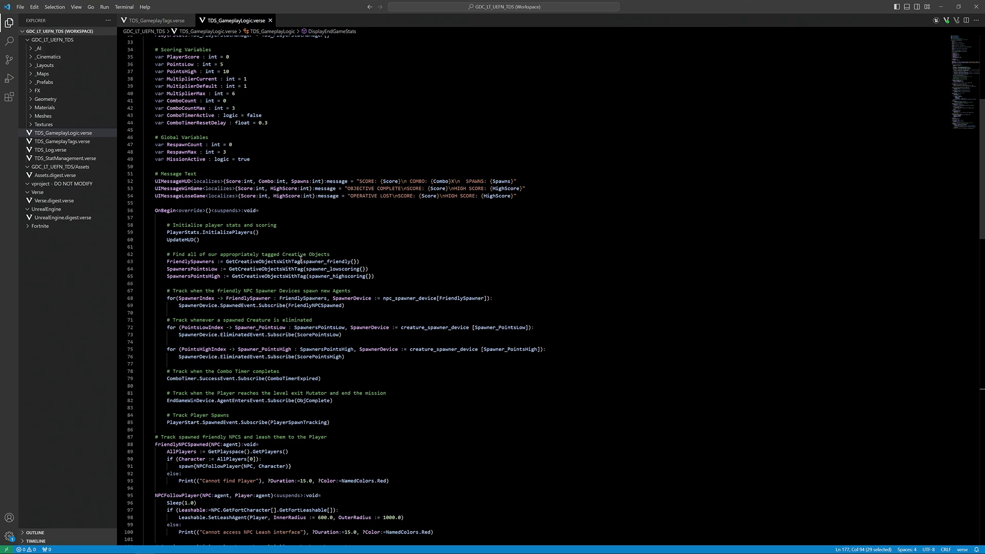
left_click_drag(363, 262, 166, 262)
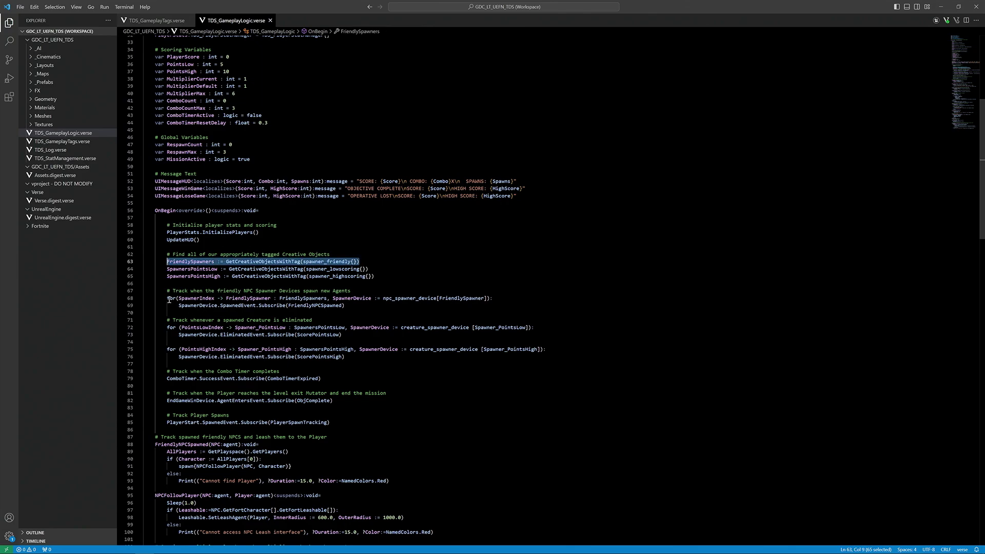
left_click_drag(345, 305, 170, 298)
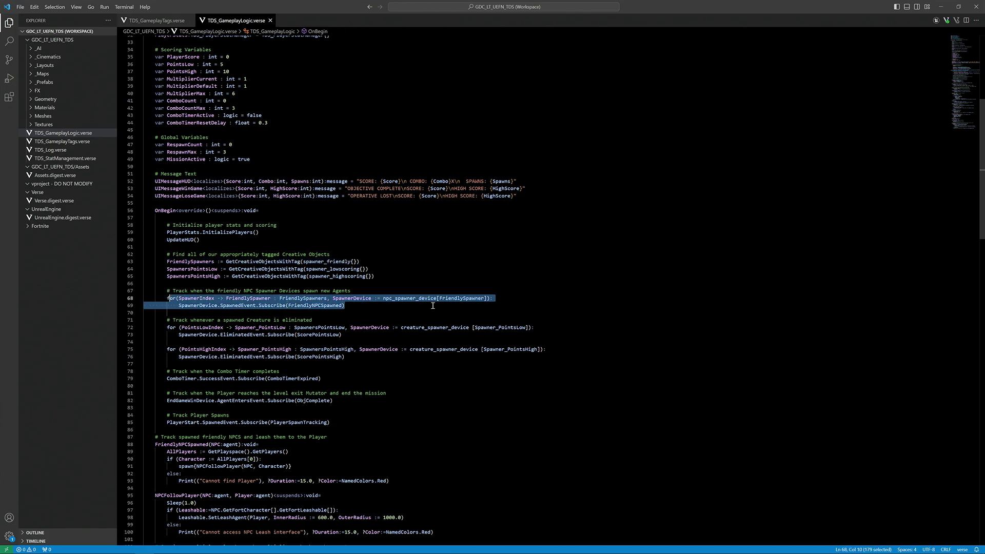
double_click(241, 306)
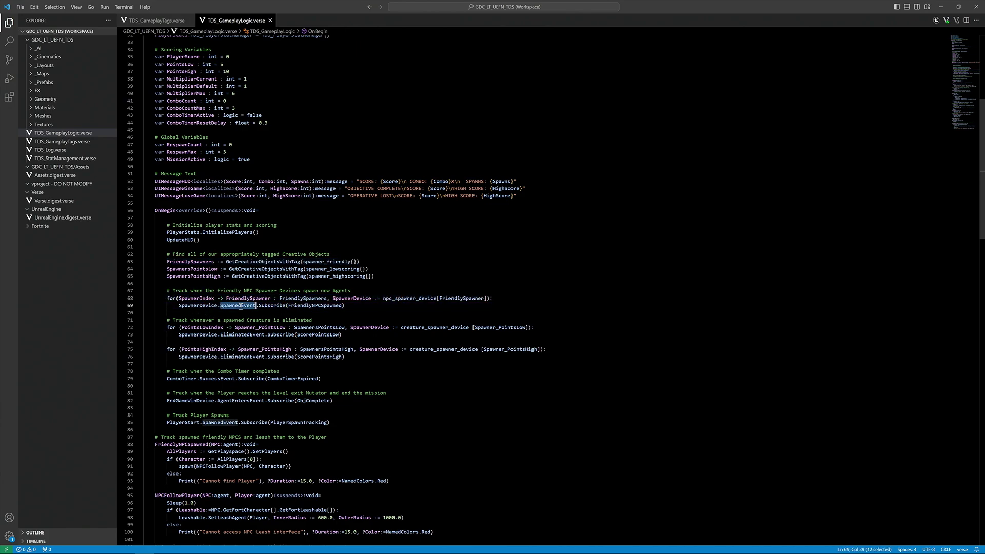
double_click(314, 307)
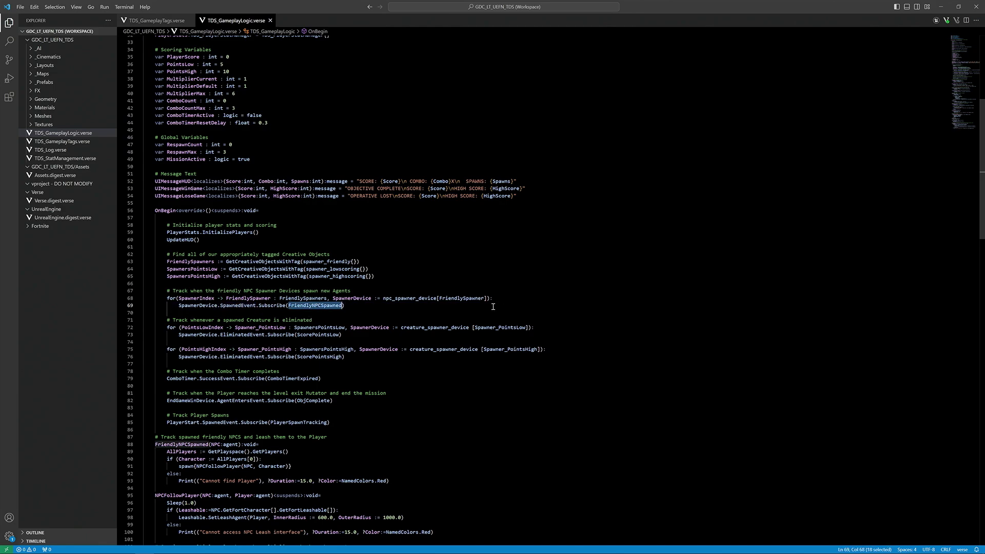
scroll(493, 307, "down", 7)
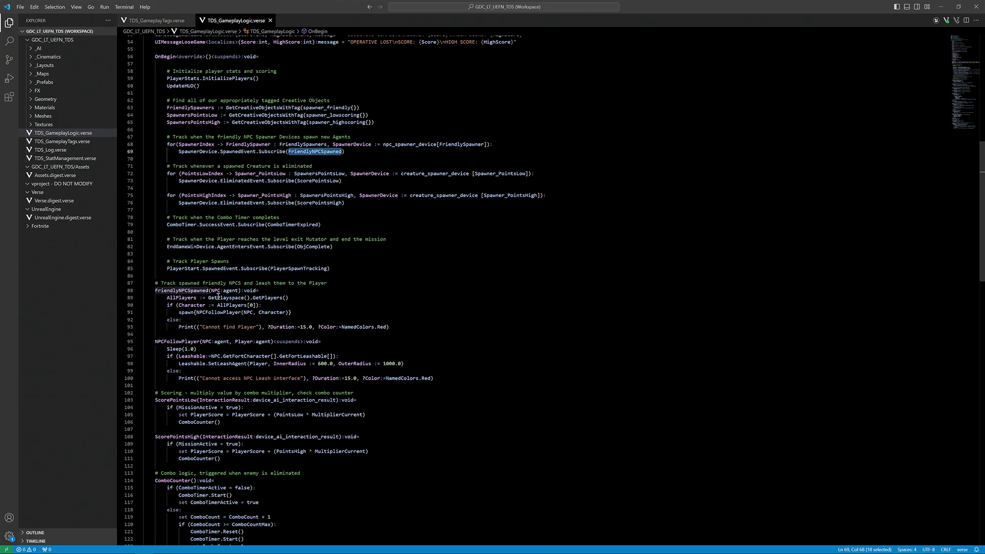
double_click(228, 290)
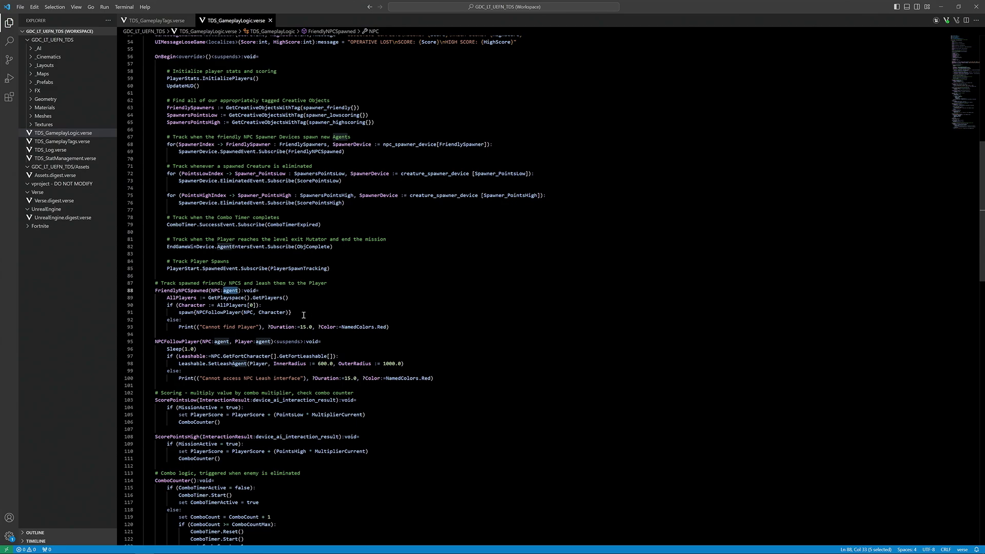
left_click_drag(168, 297, 290, 300)
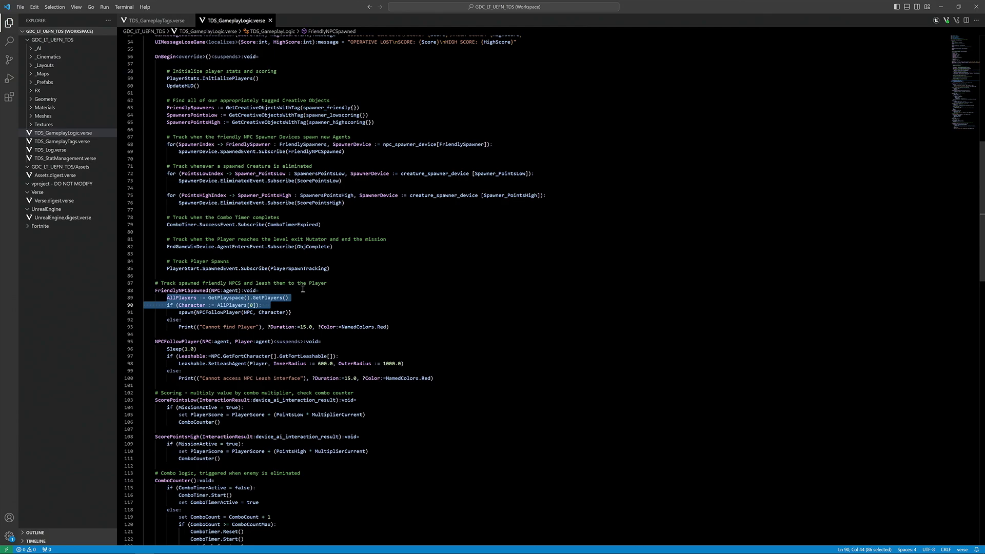
left_click(304, 311)
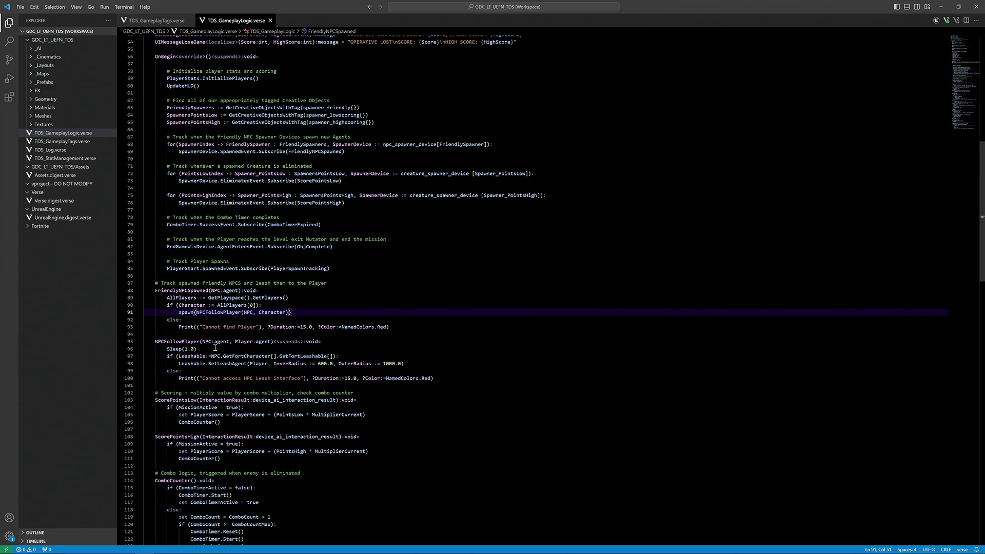
left_click_drag(215, 348, 167, 349)
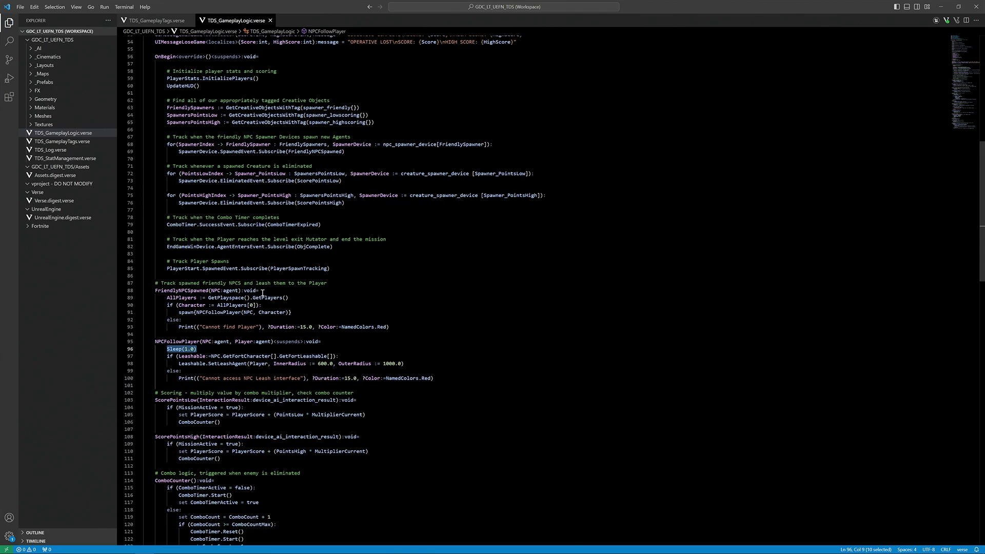
left_click_drag(191, 356, 339, 356)
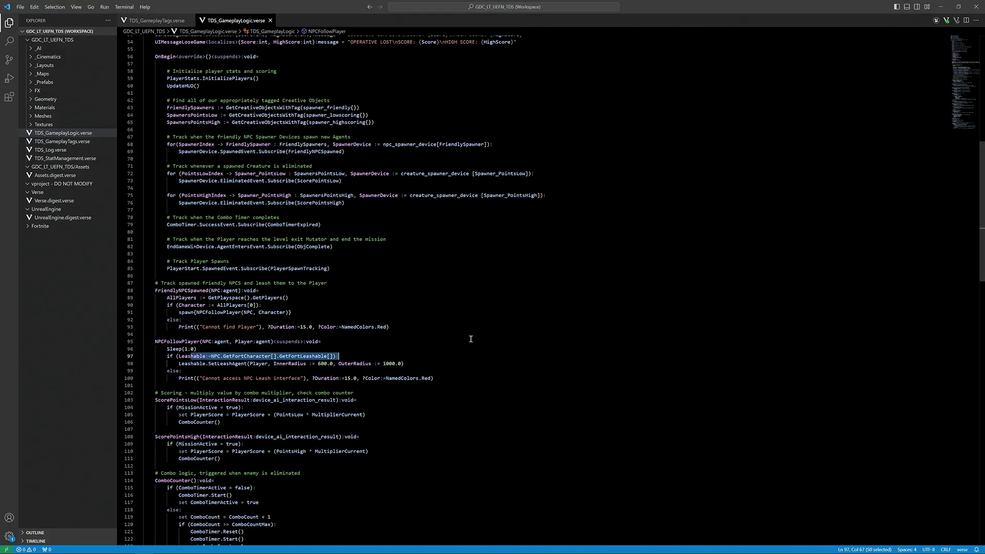
left_click(468, 340)
scroll(465, 341, "up", 2)
scroll(464, 343, "up", 15)
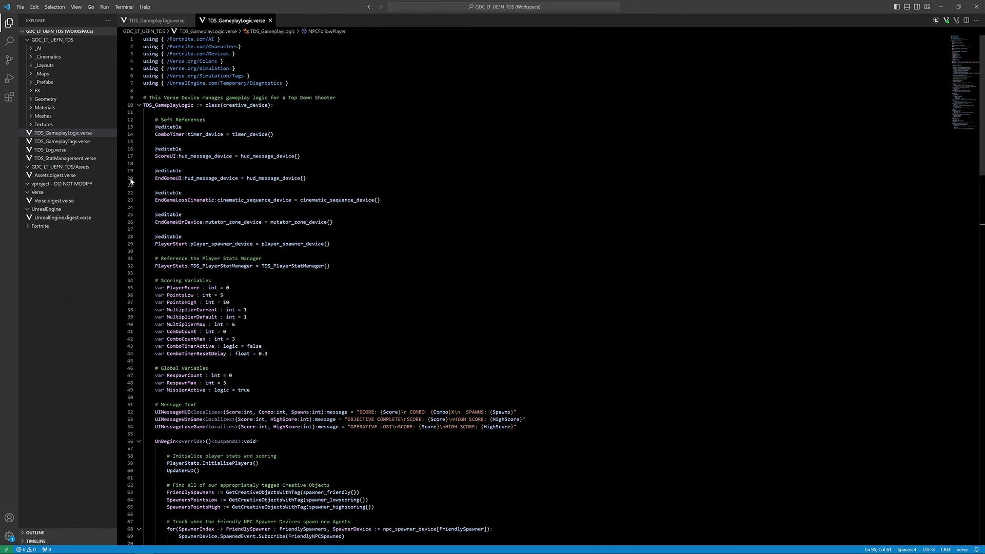
Step: Open TDS_StatManagement.verse and inspect MakeUpdatedPlayerScore (line 16) and GetPlayerStats (line 35)
left_click(78, 159)
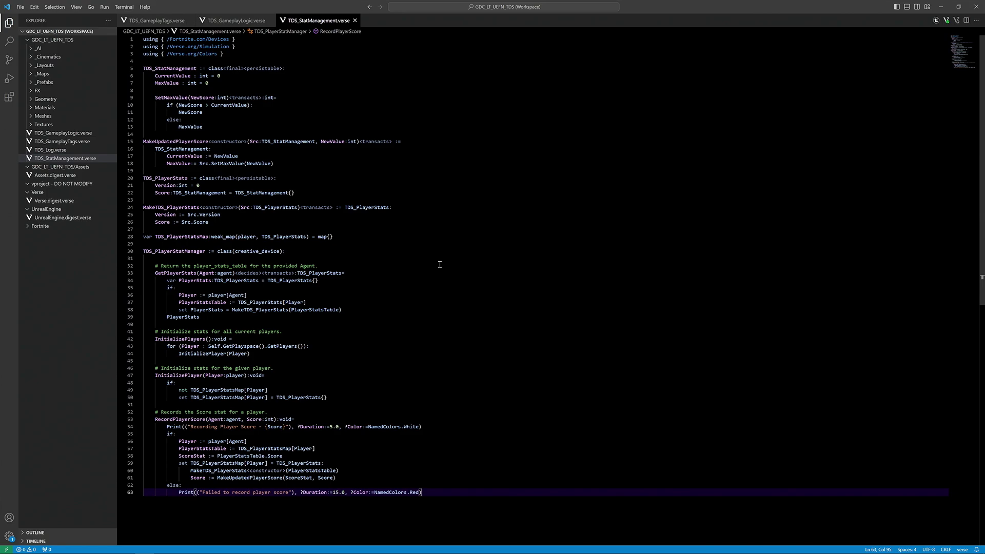
left_click(289, 152)
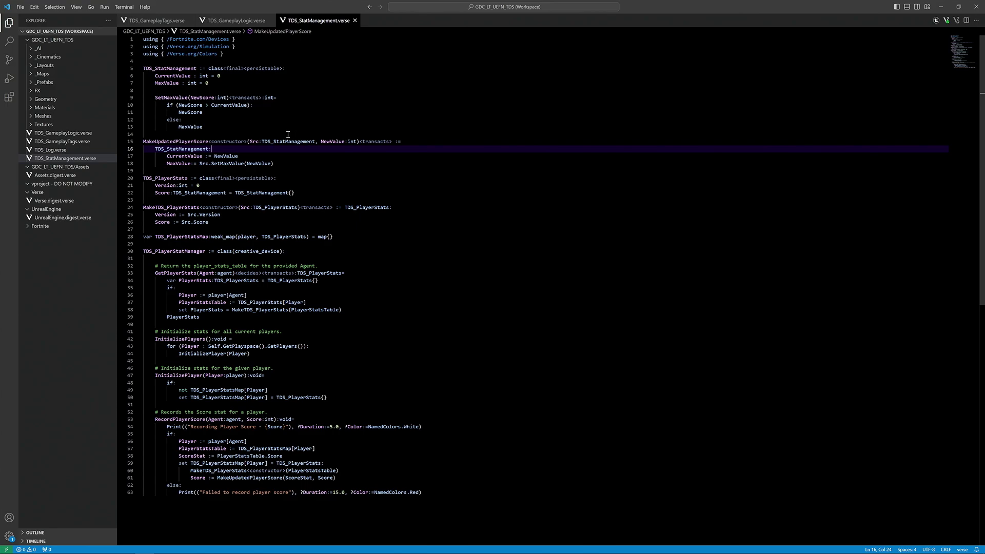
mouse_move(231, 236)
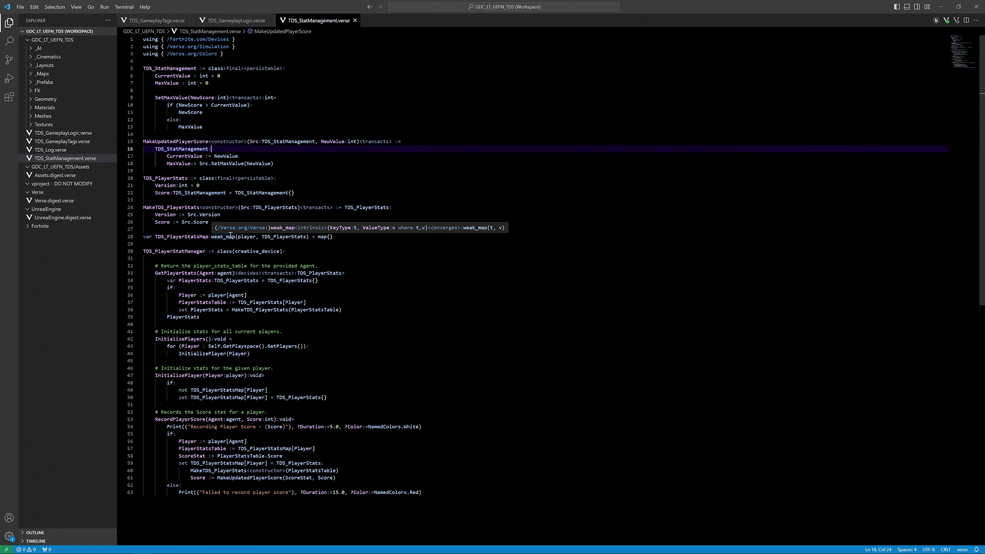
left_click(399, 288)
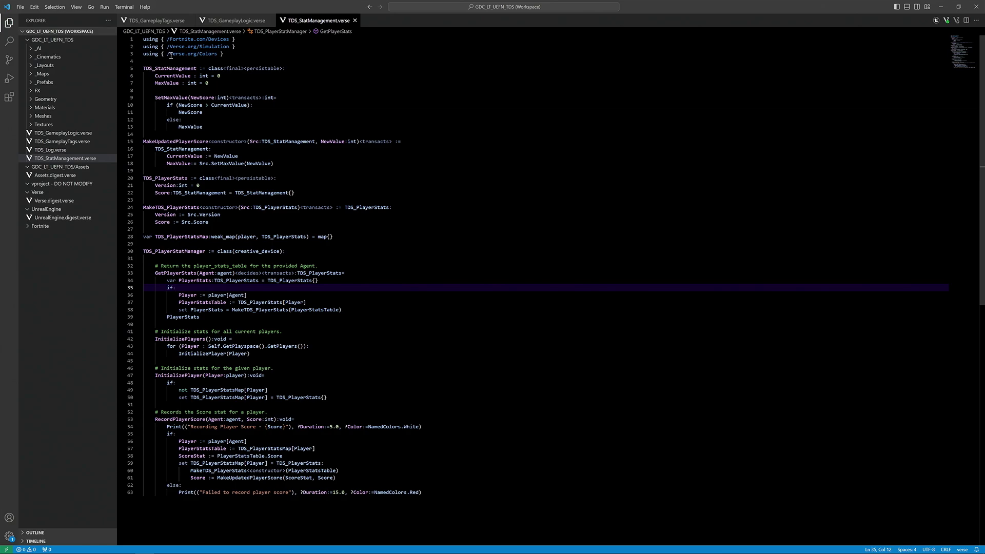
Step: Return to TDS_GameplayLogic.verse and scroll down to the DisplayEndGameStats function
left_click(239, 21)
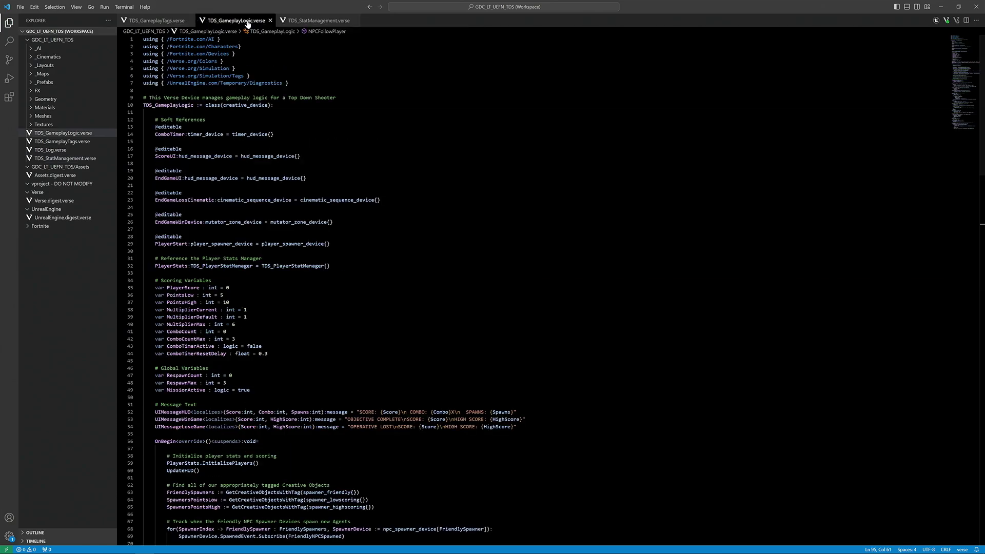
scroll(261, 152, "down", 1)
scroll(262, 152, "down", 20)
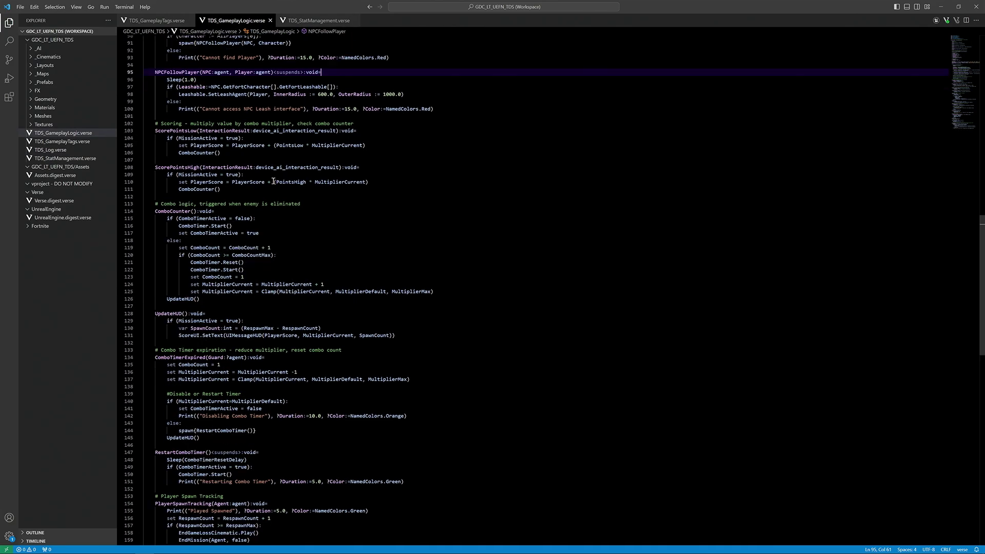
scroll(273, 180, "down", 5)
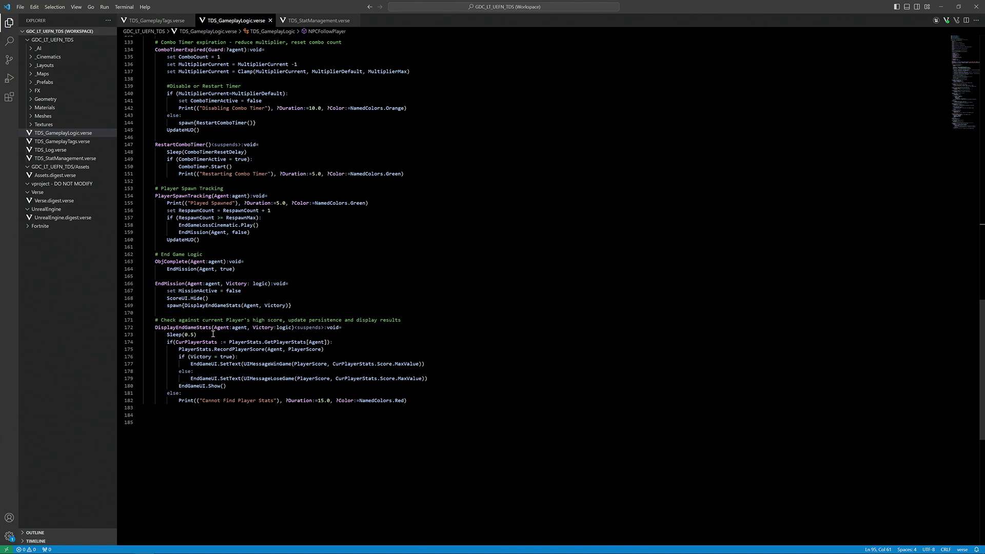
Step: Highlight Sleep(0.5), the player stats lookup, RecordPlayerScore and CurPlayerStats on lines 173–177
left_click_drag(215, 335, 159, 335)
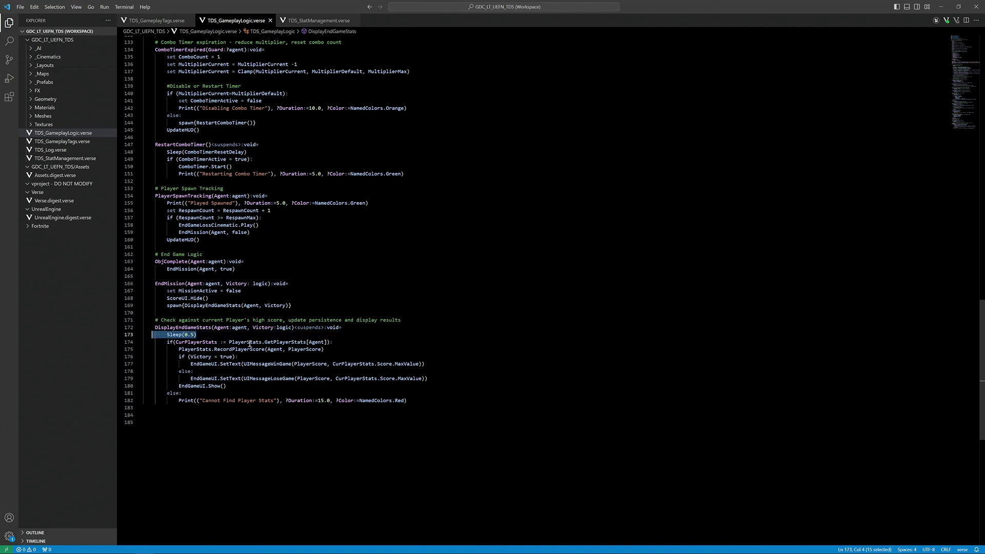
left_click_drag(176, 342, 341, 342)
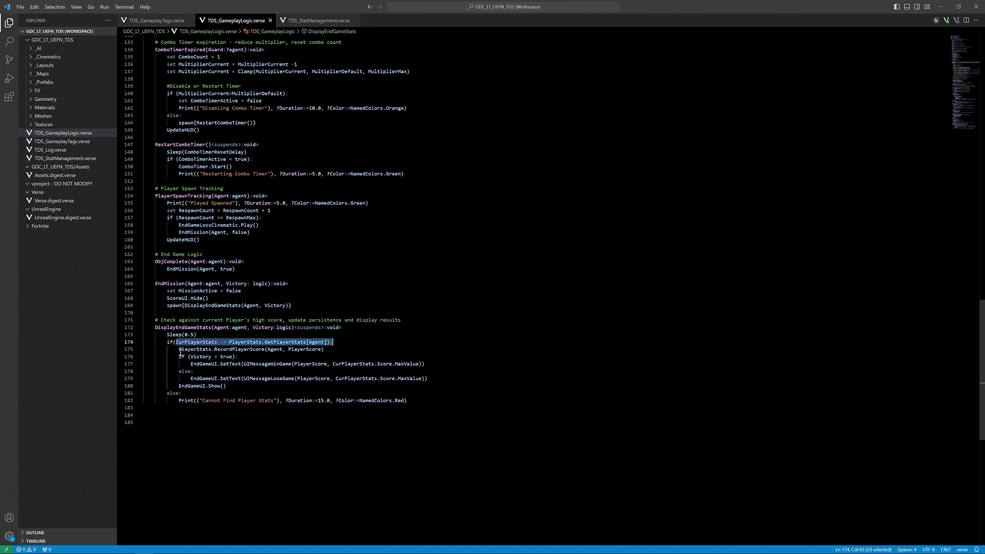
left_click_drag(178, 350, 331, 351)
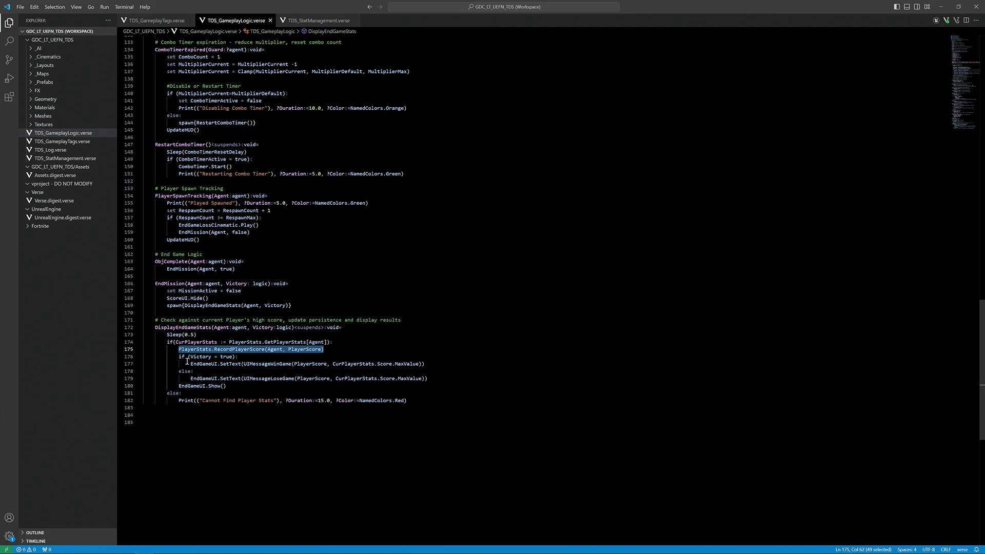
left_click(306, 362)
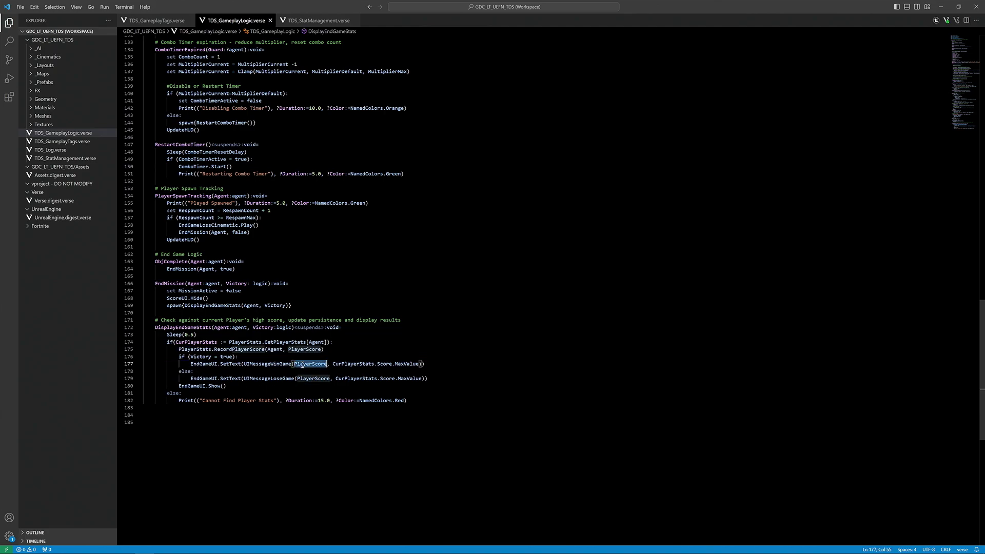
left_click_drag(334, 364, 404, 363)
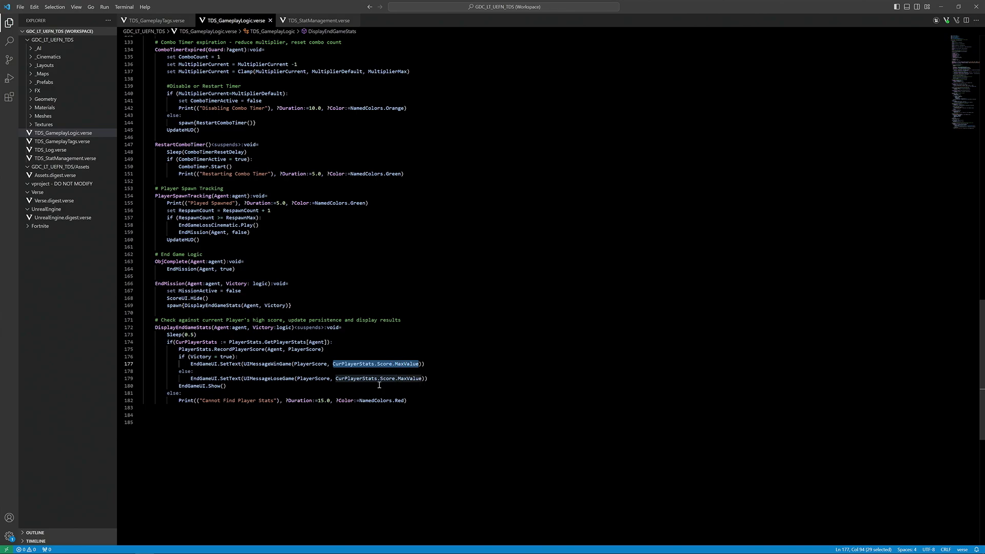
double_click(353, 364)
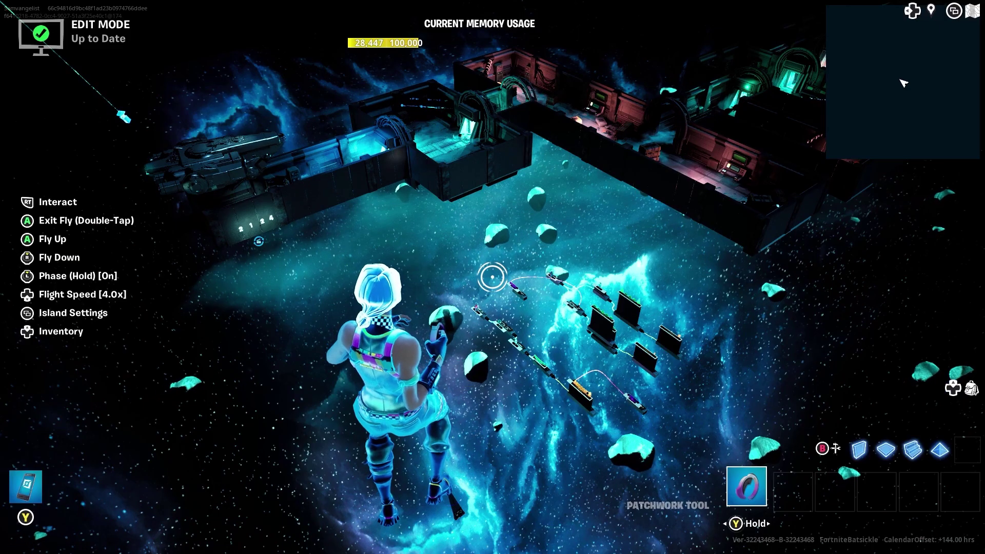
Step: Start the game from edit mode and advance up the corridor into the beacon room, fighting pink enemies
key("Escape")
left_click(846, 357)
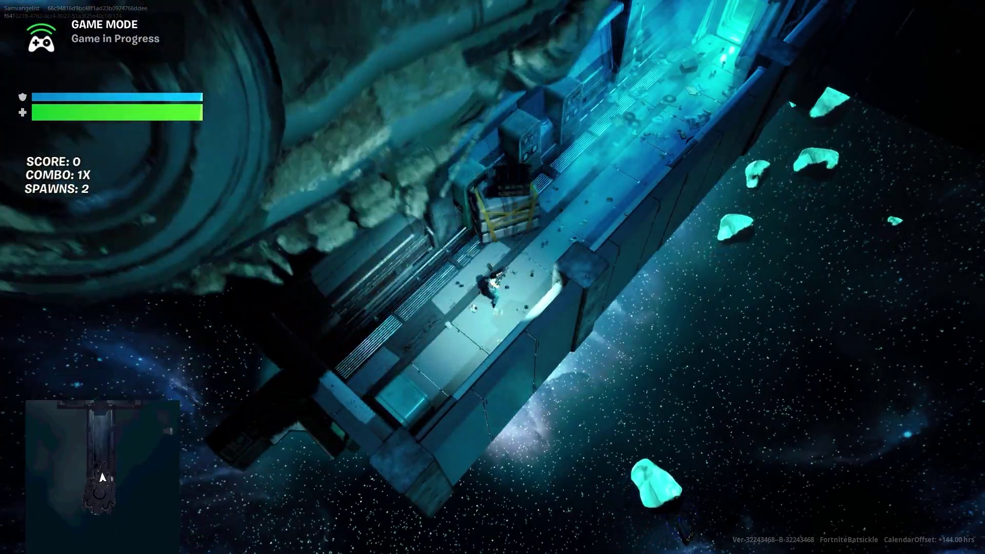
key("w")
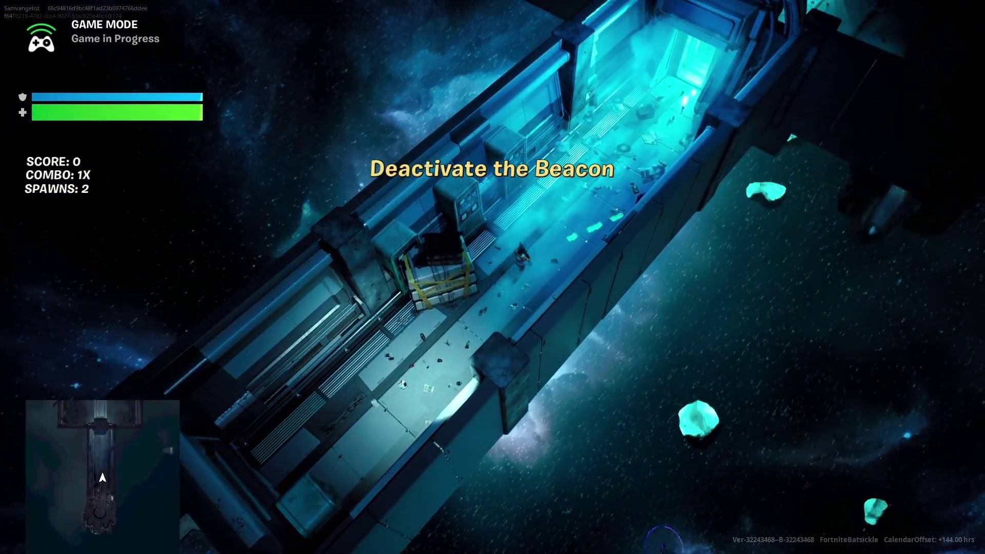
key("w")
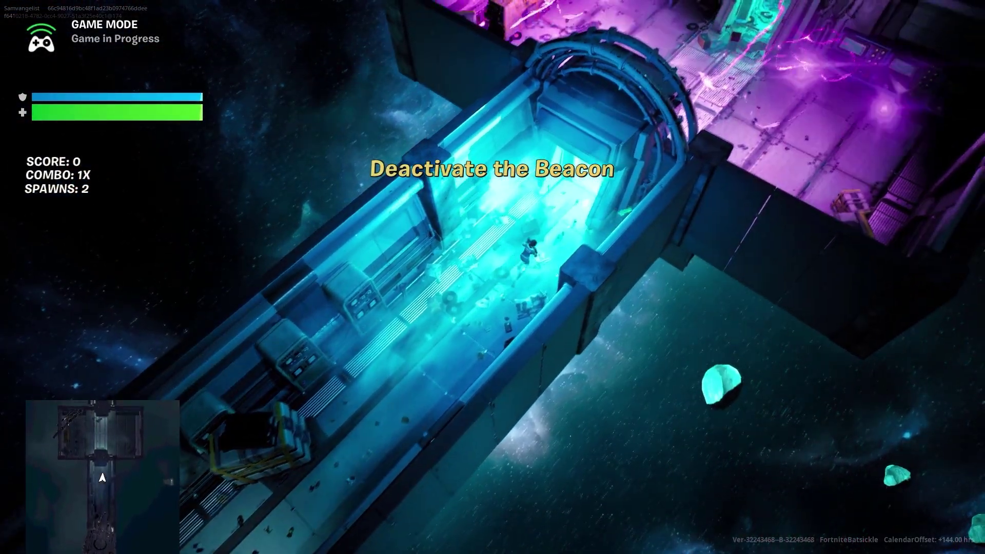
key("w")
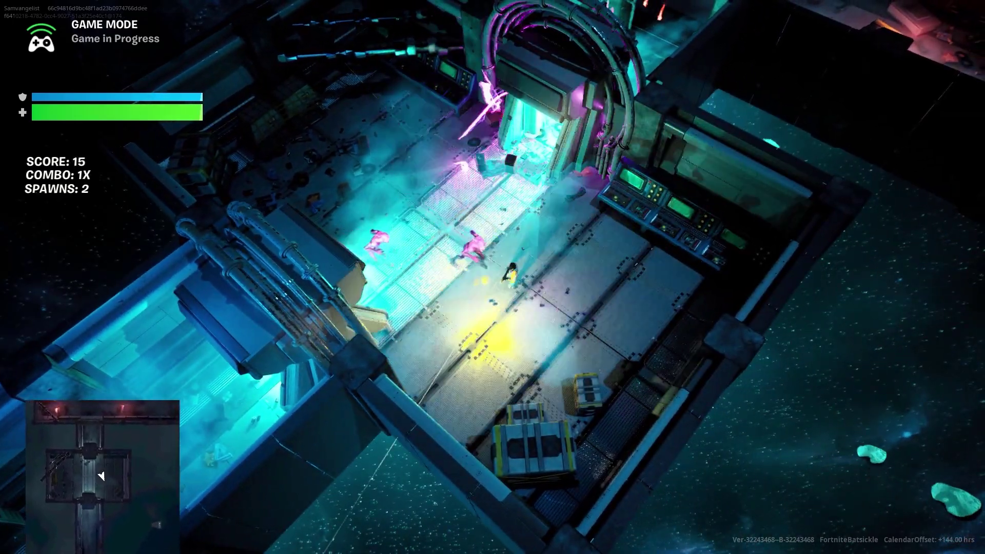
Step: Push past the gate into the next corridor and fight through the arch gate
key("w")
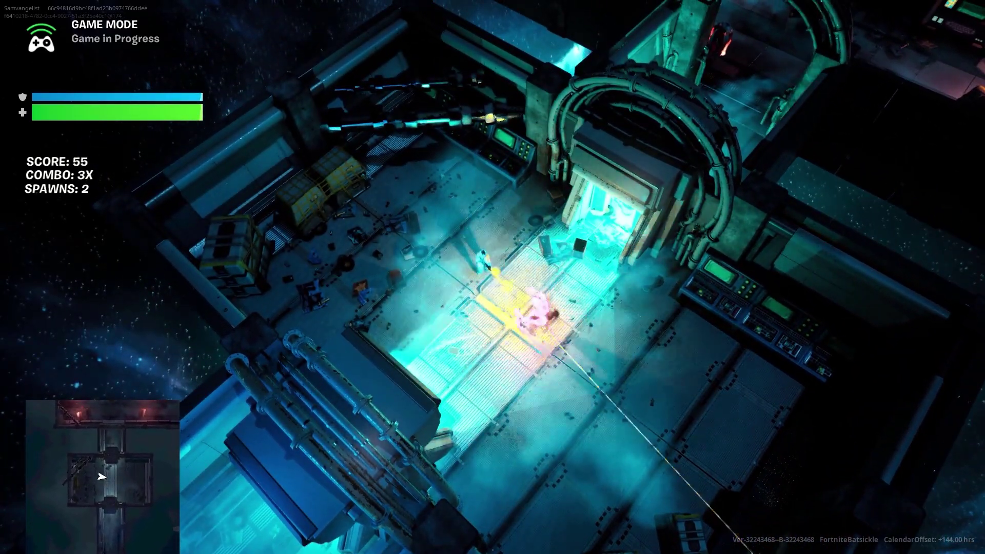
key("w")
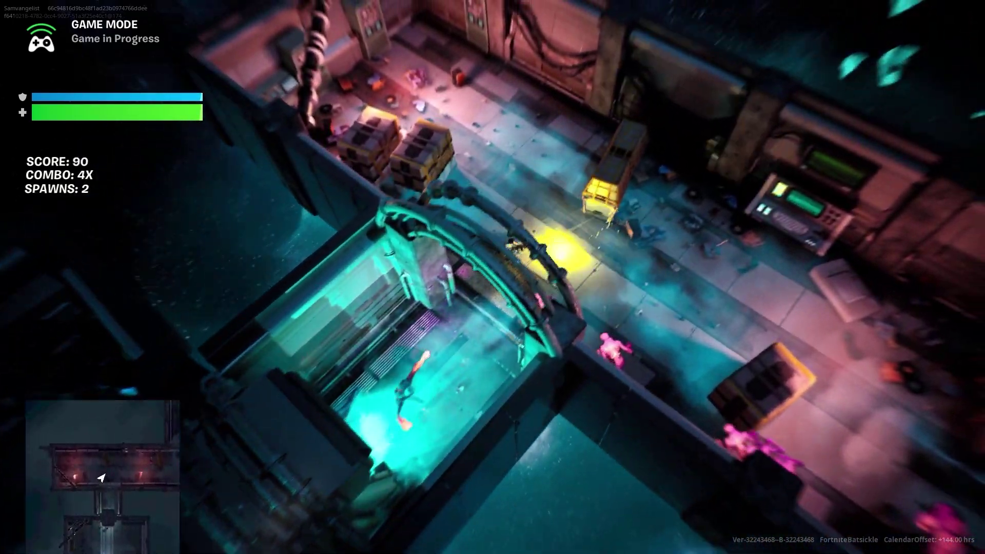
key("w")
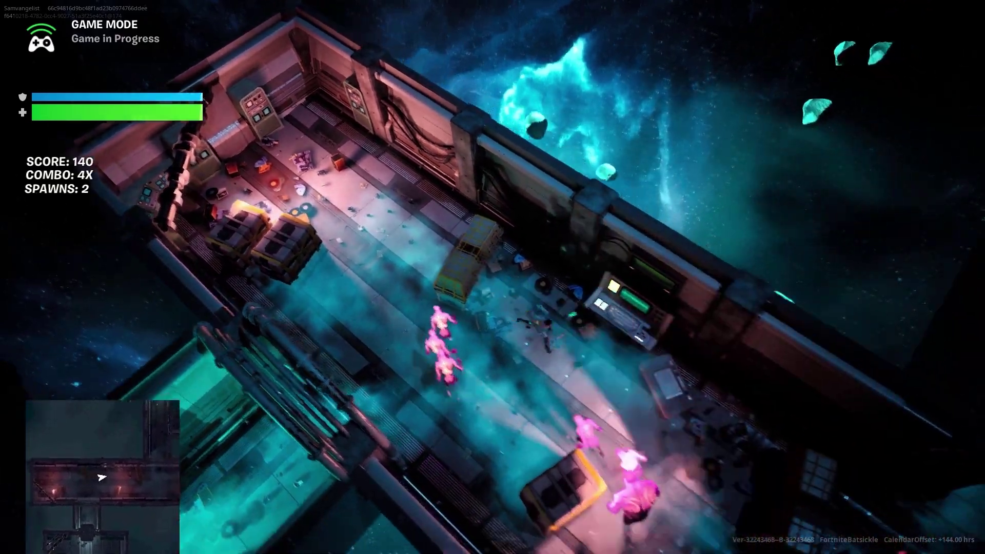
key("w")
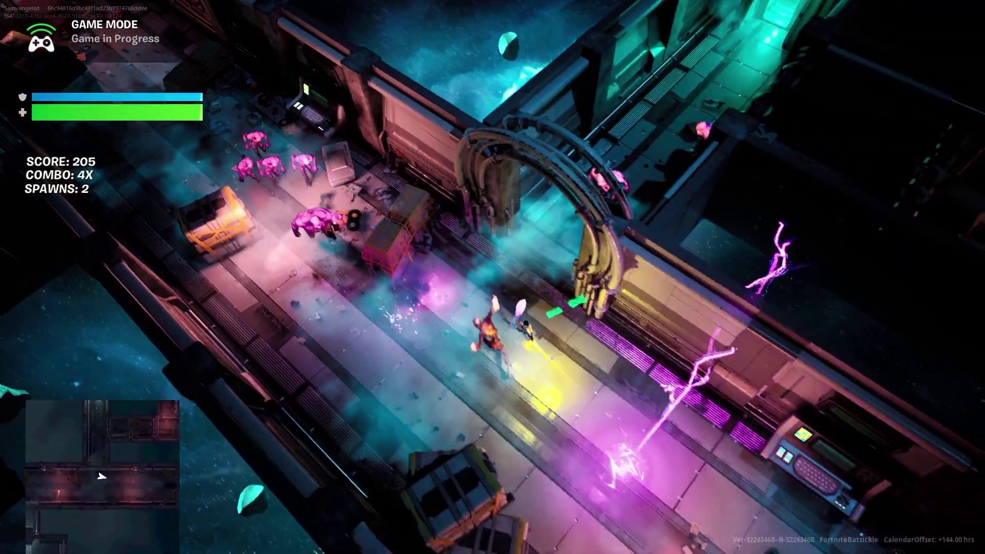
key("w")
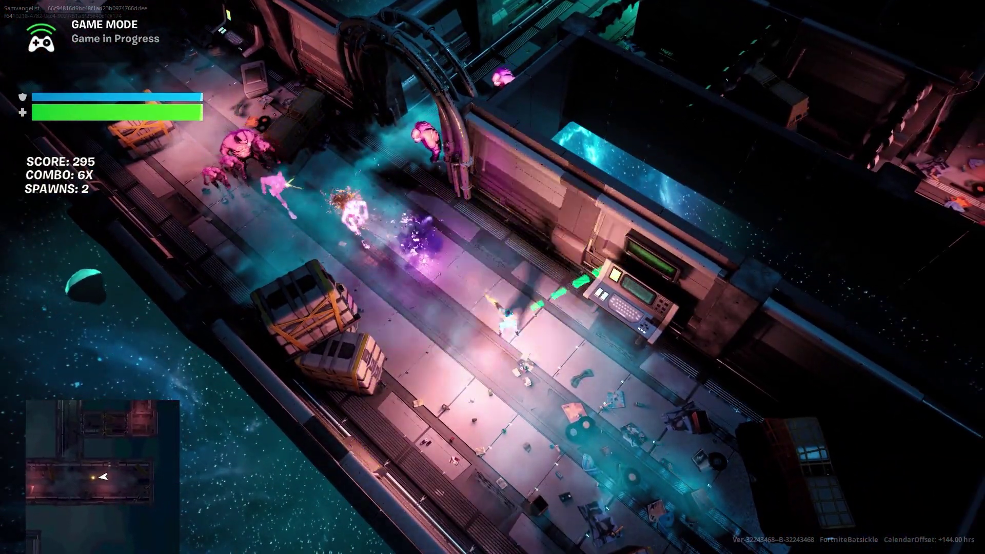
key("w")
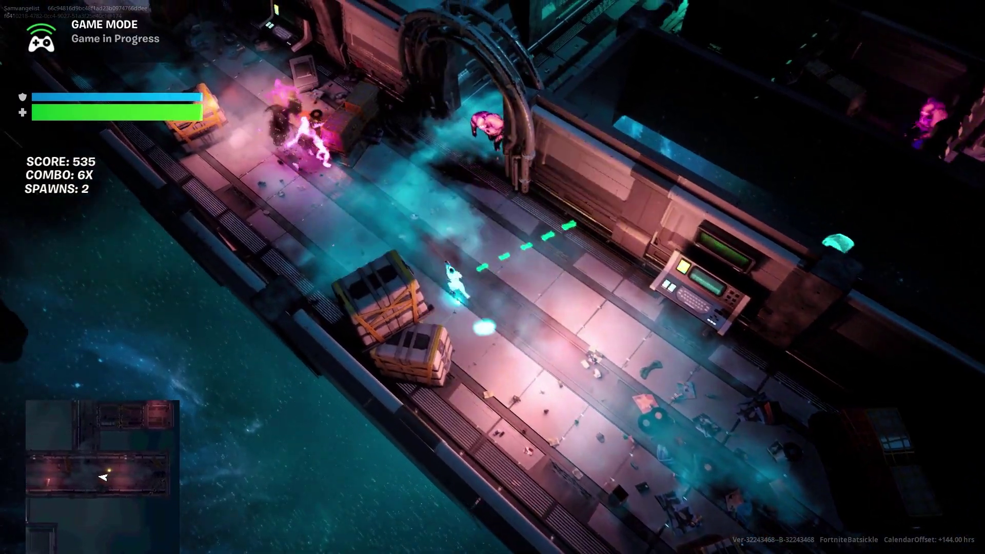
Step: Continue through further arch gates and rooms, shooting enemies, into the purple-lit room
key("w")
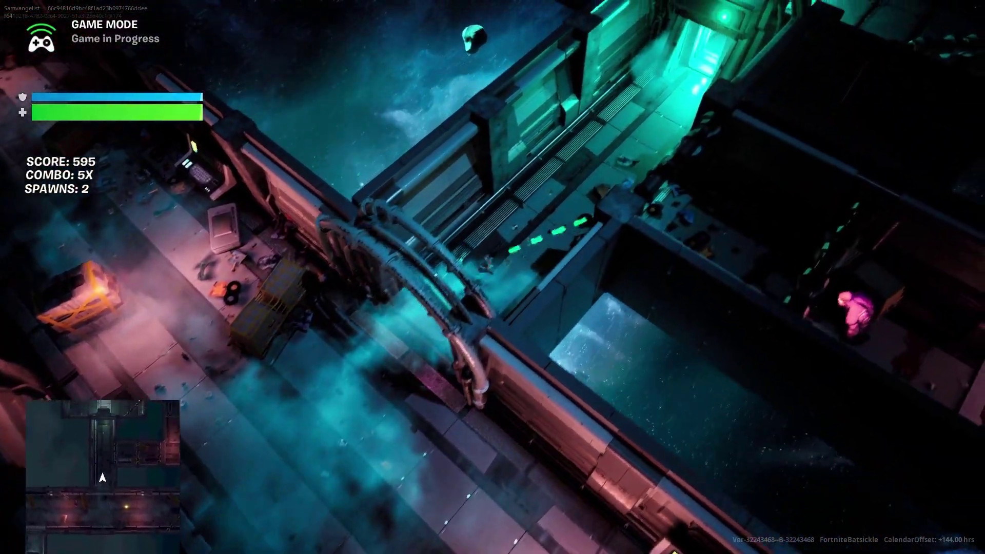
key("w")
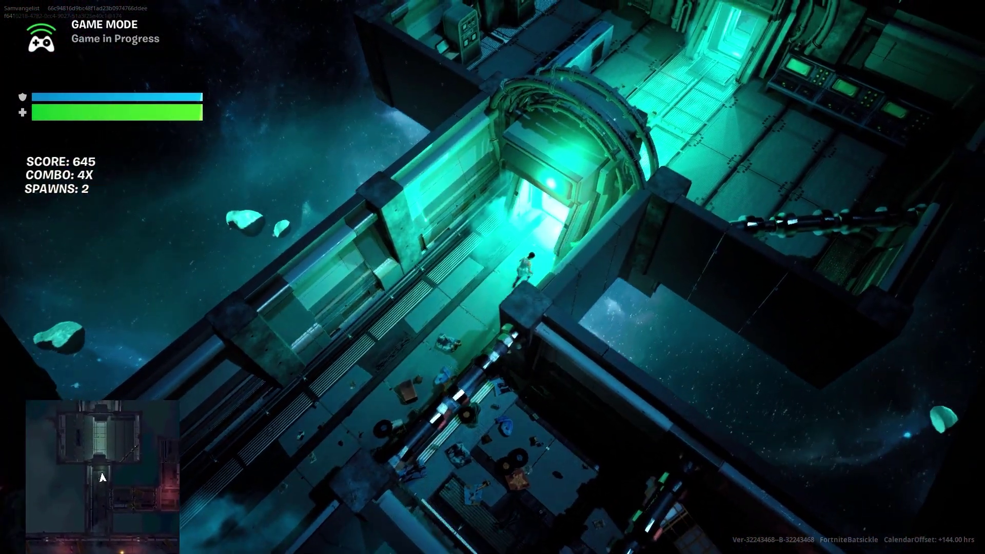
key("w")
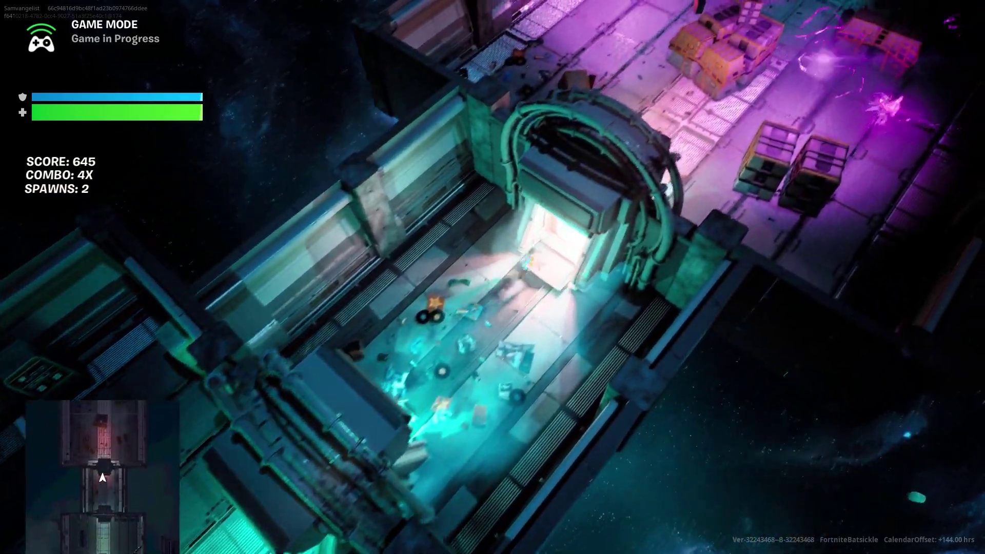
key("w")
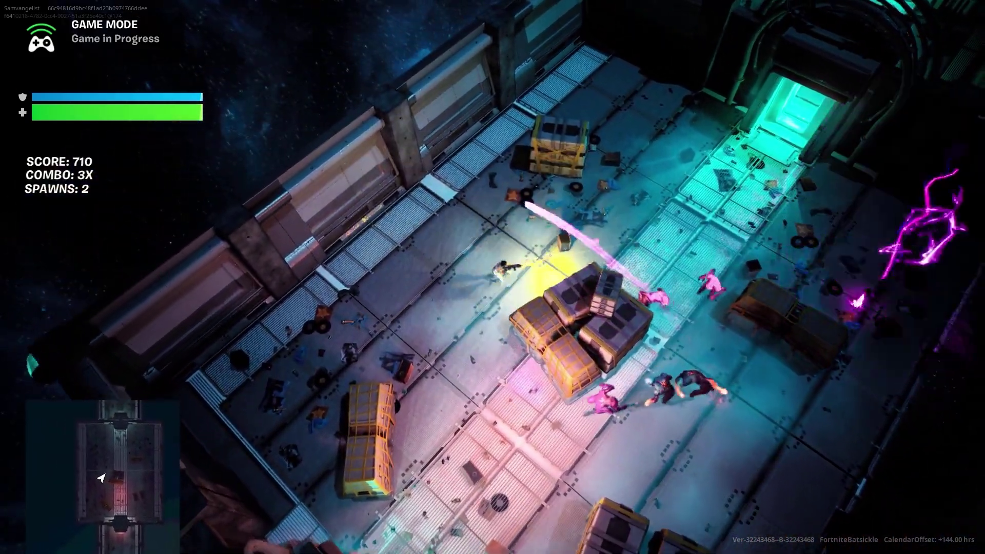
key("w")
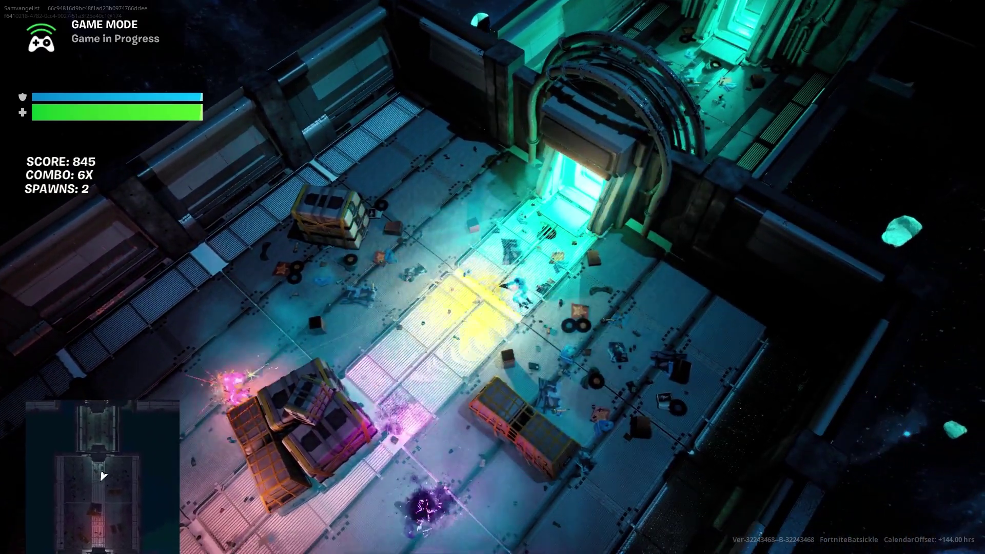
key("w")
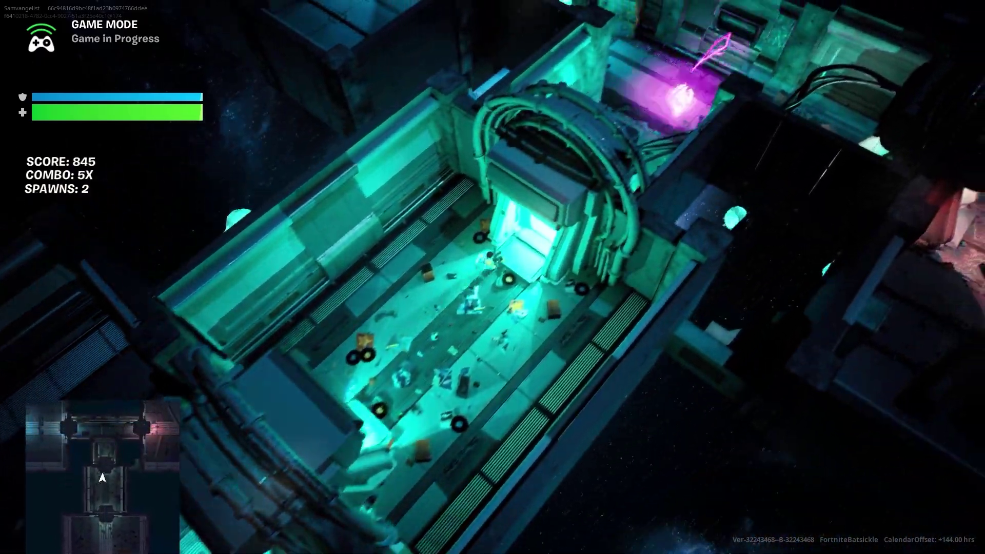
key("w")
key("w")
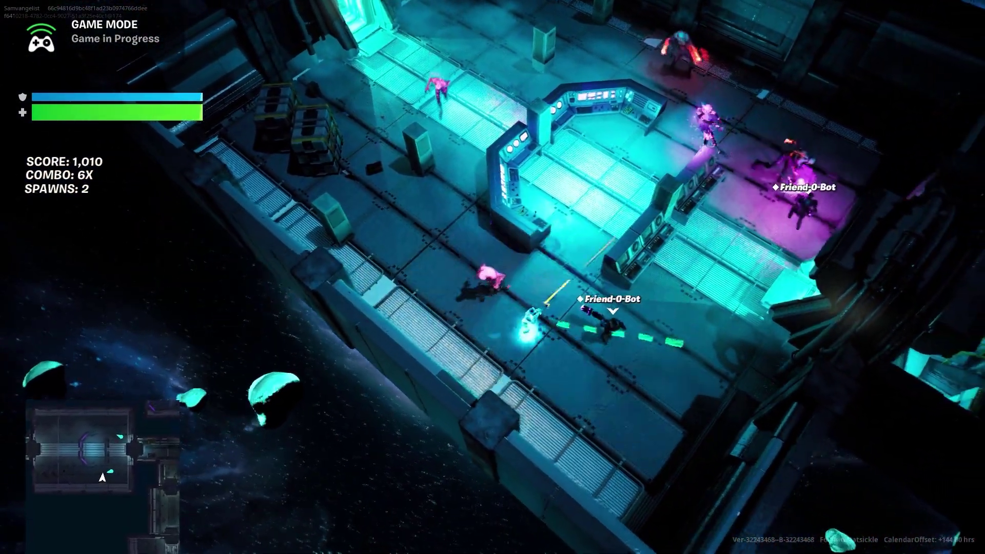
Step: Cross the control room and fight along the station corridors into the next room
key("w")
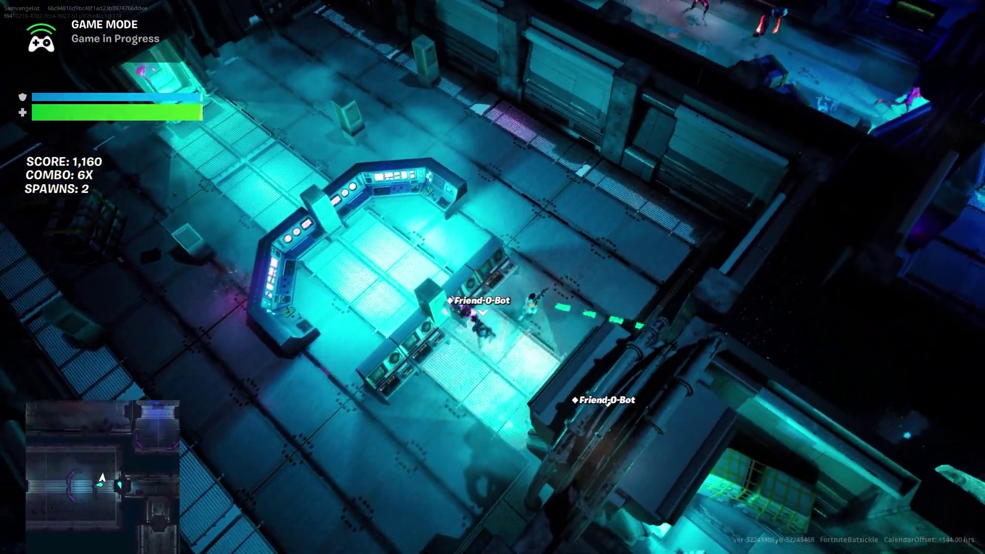
key("w")
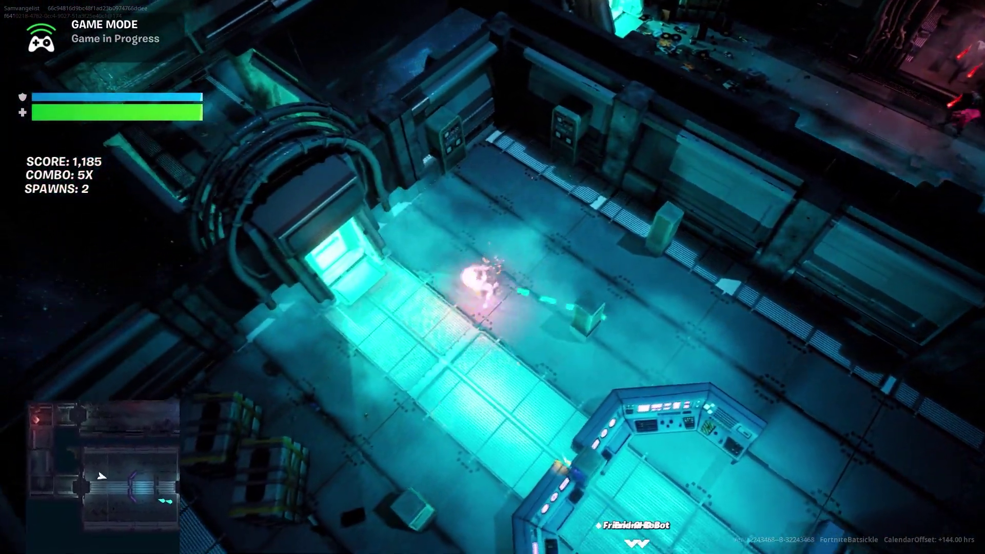
key("w")
key("w")
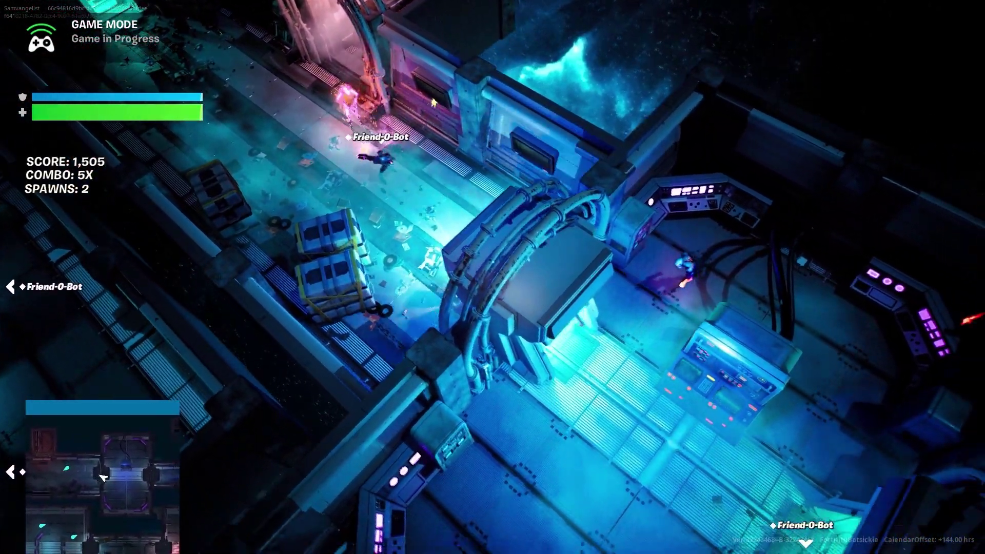
key("w")
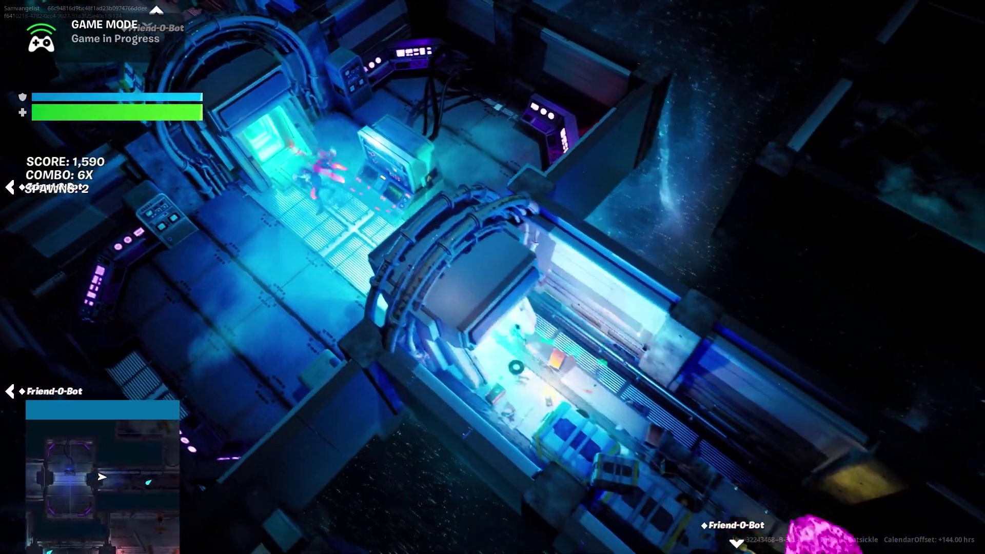
key("w")
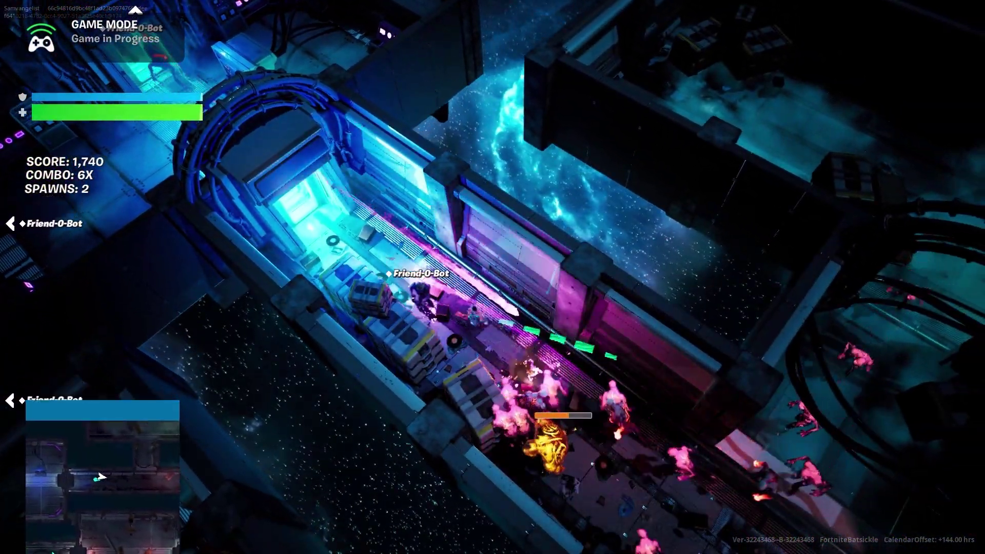
key("w")
key("w")
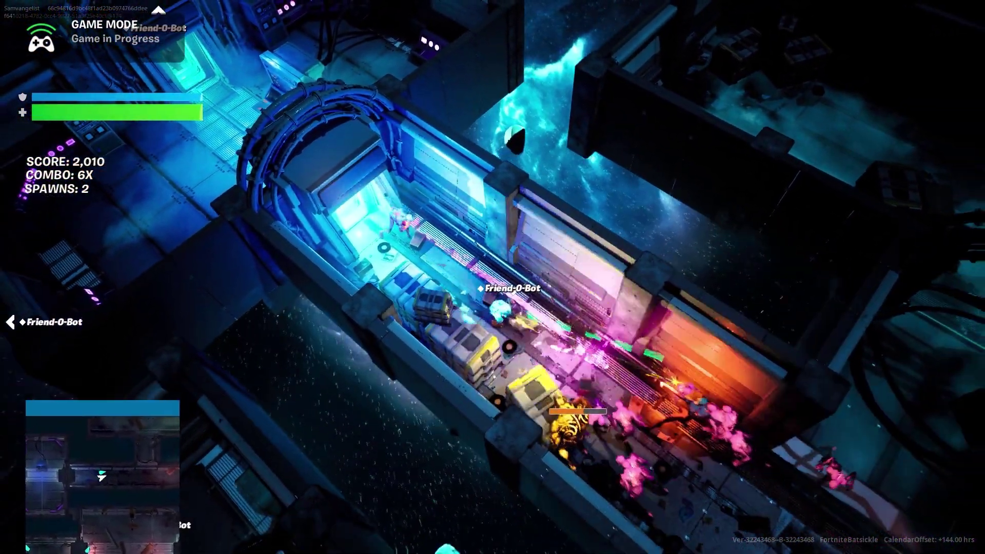
key("w")
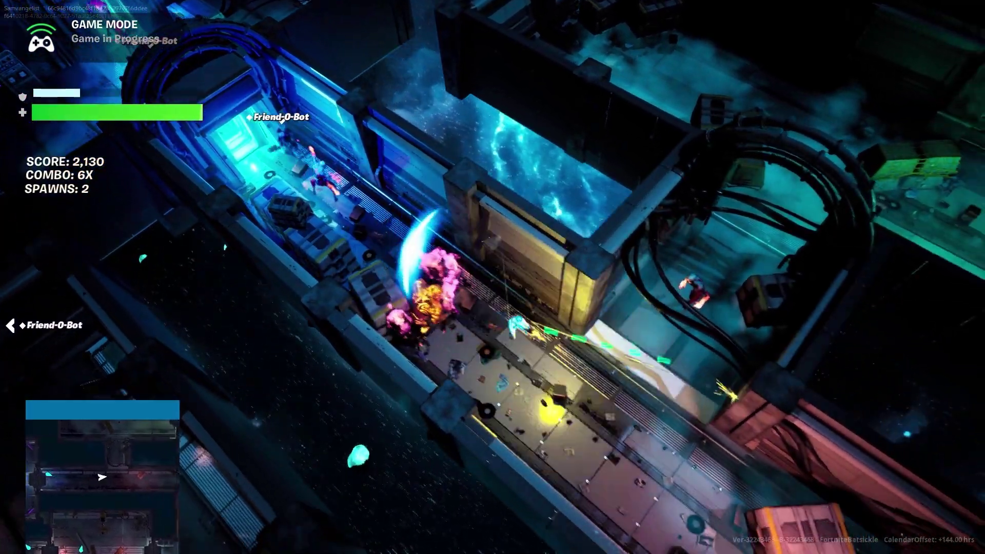
key("w")
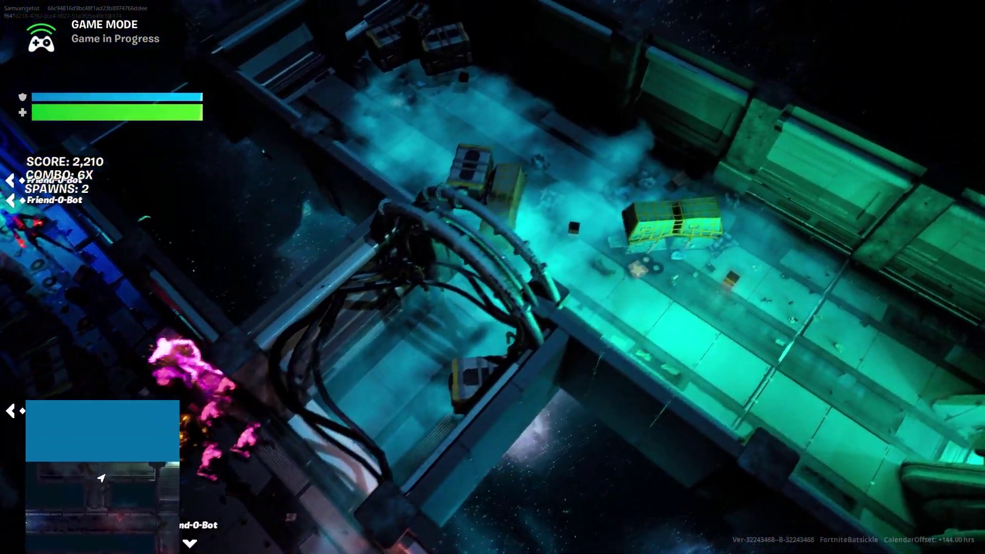
key("w")
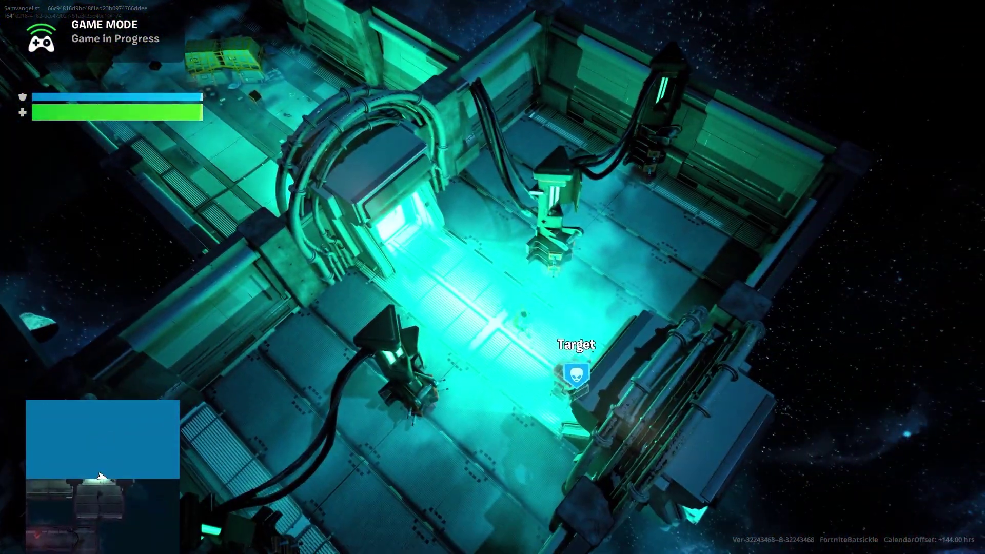